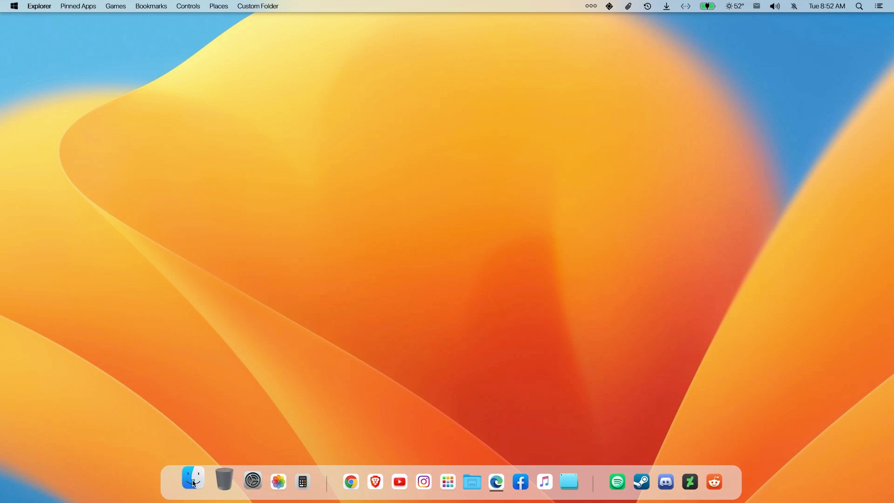
Browse the light-themed file manager by viewing Home and This PC, ending in Local Disk (C:)
left_click(194, 484)
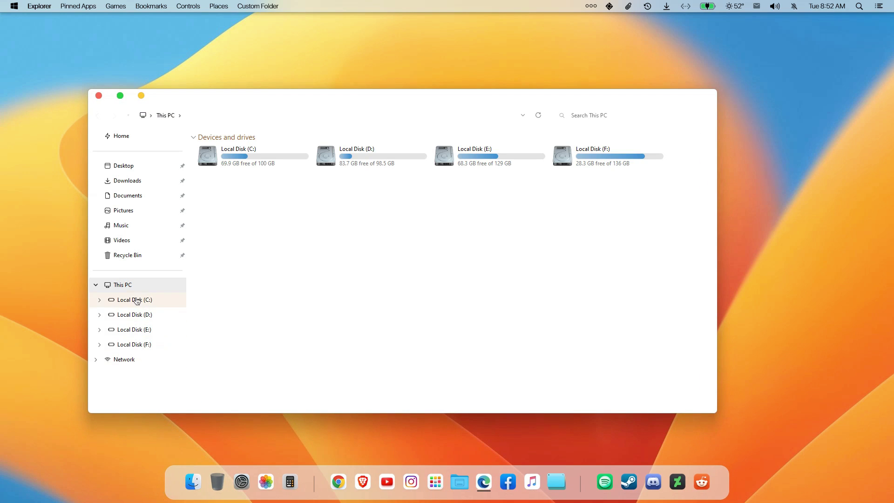
left_click(135, 136)
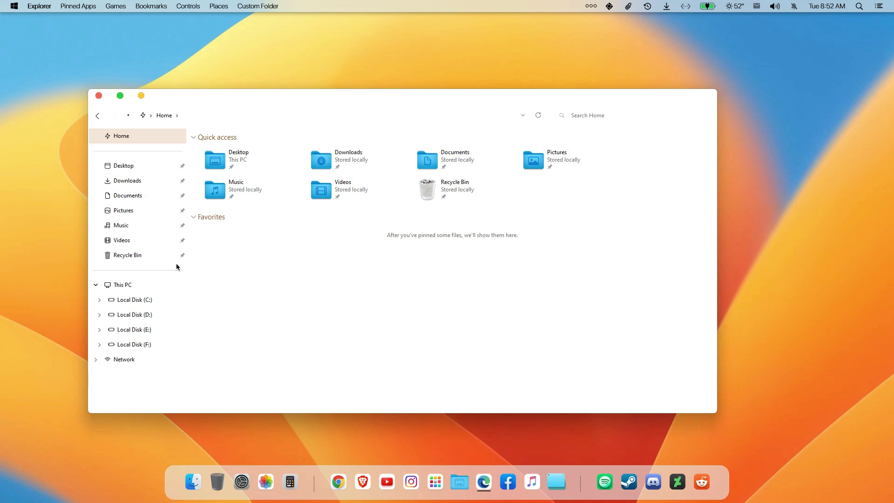
left_click(156, 285)
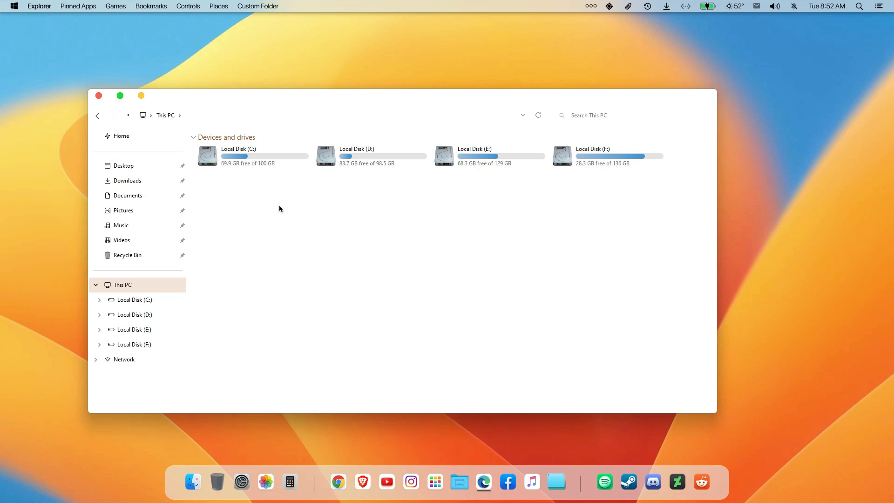
double_click(260, 164)
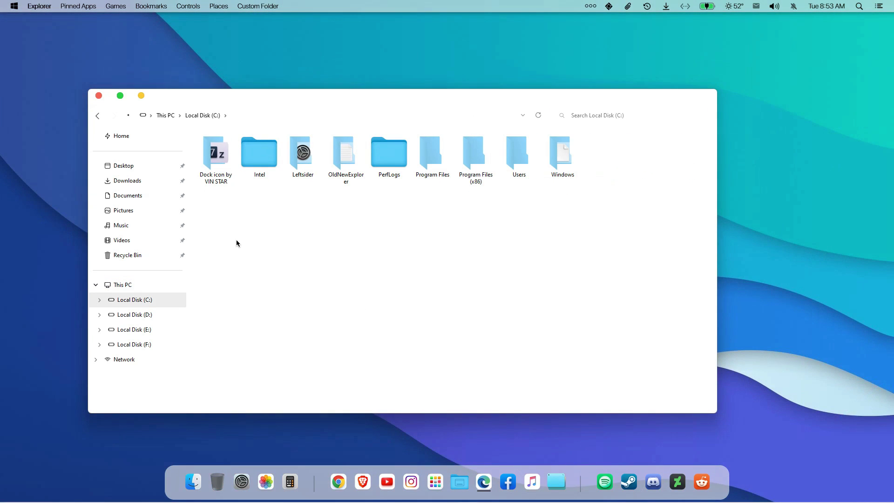
Minimize the Local Disk (C:) window and a newly opened This PC window, and close the This PC one
left_click(140, 95)
key("super+e")
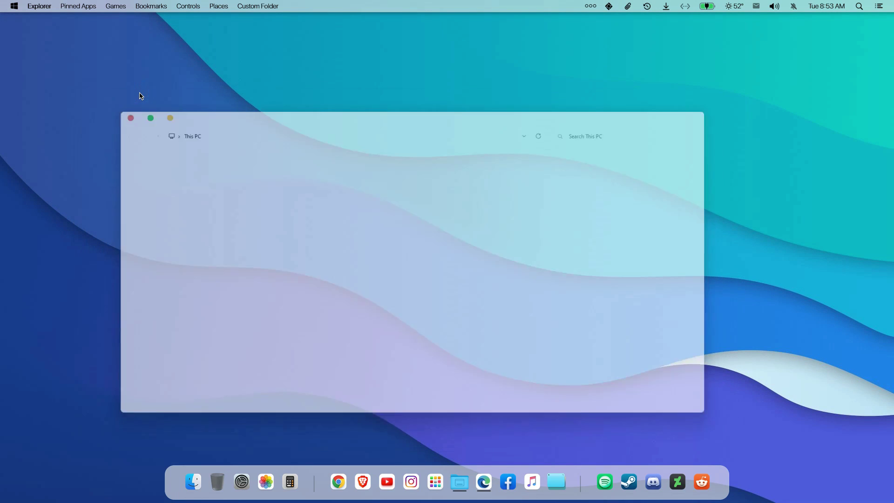
left_click(154, 108)
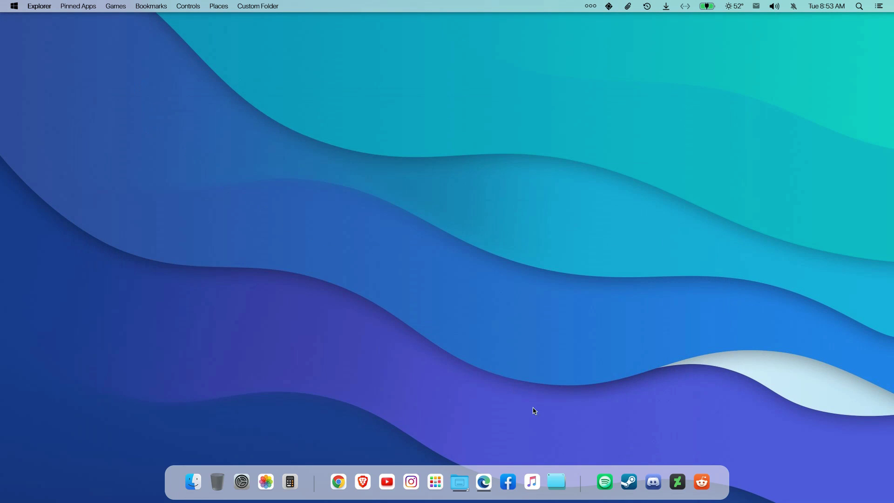
mouse_move(460, 482)
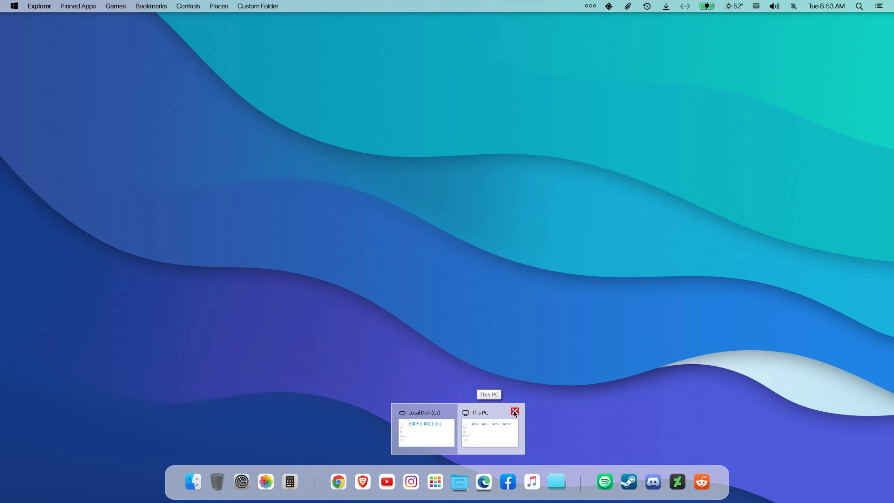
left_click(515, 411)
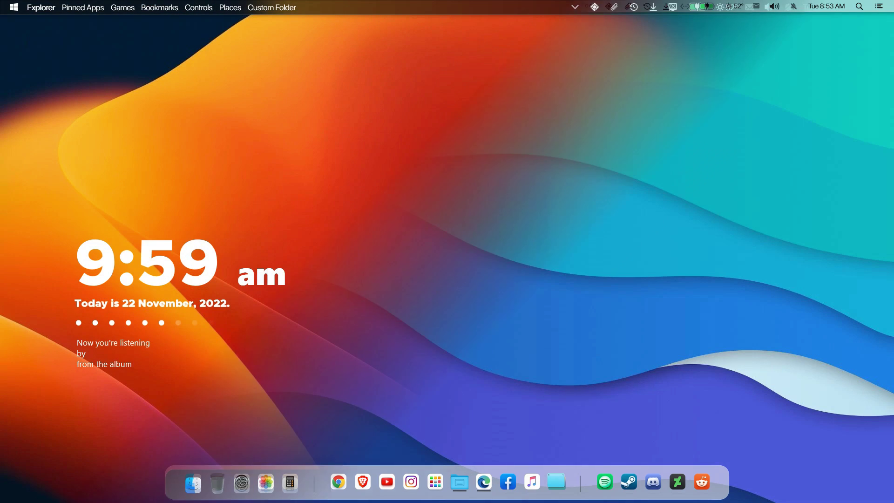
Inspect the dark-mode desktop's notification, calendar, volume and network flyouts and the Start menu, closing each one
left_click(880, 7)
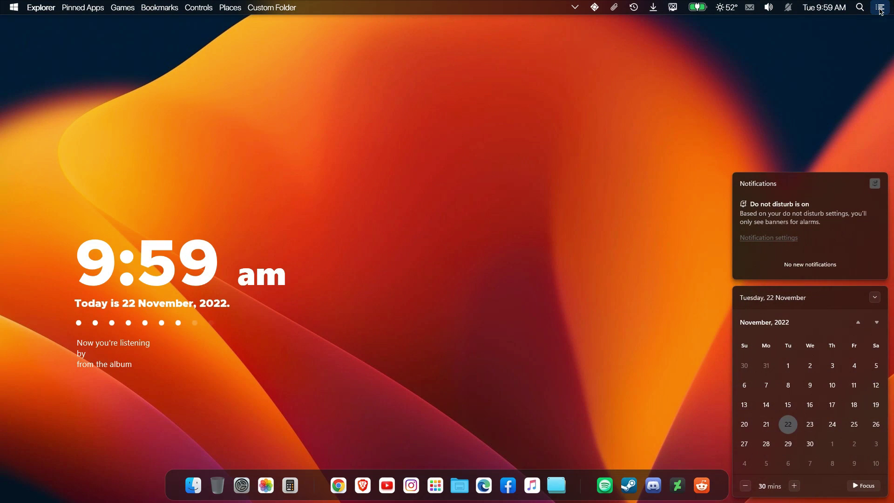
left_click(880, 7)
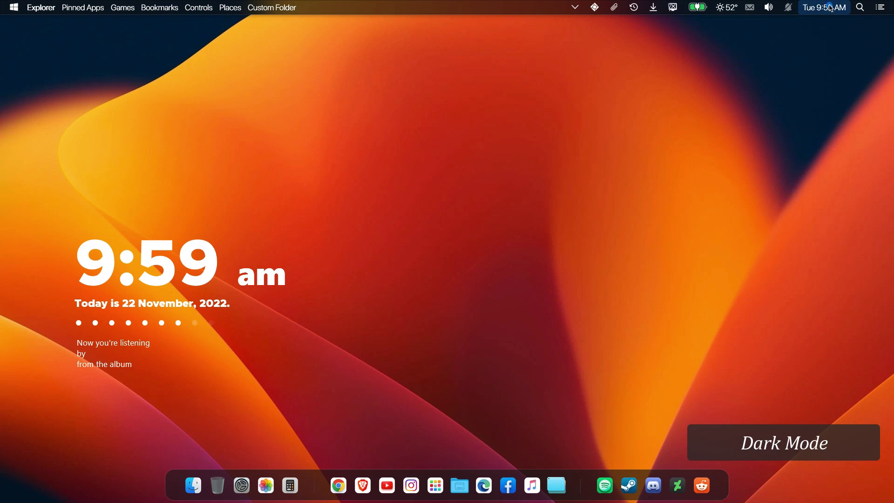
left_click(831, 8)
left_click(769, 7)
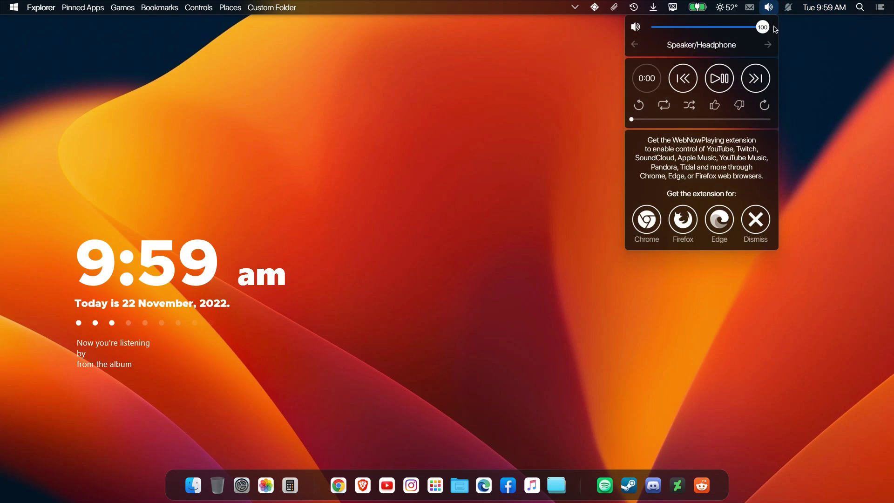
left_click(801, 46)
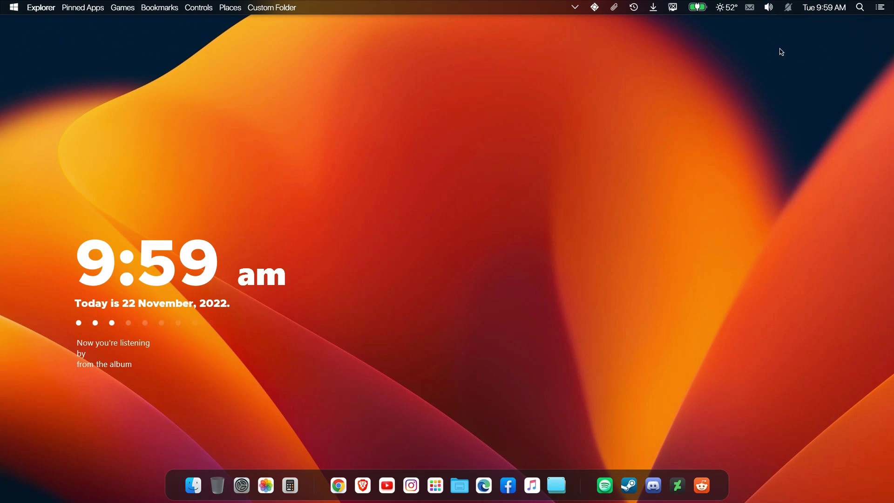
left_click(671, 9)
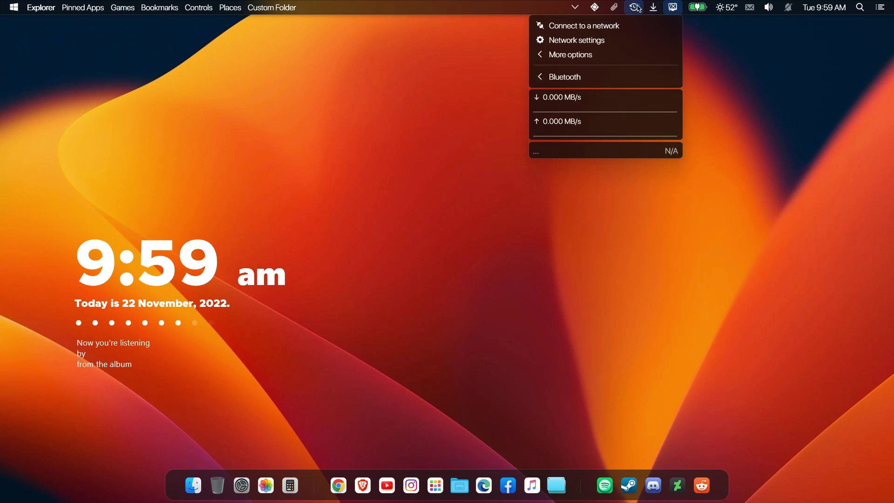
left_click(635, 7)
left_click(798, 149)
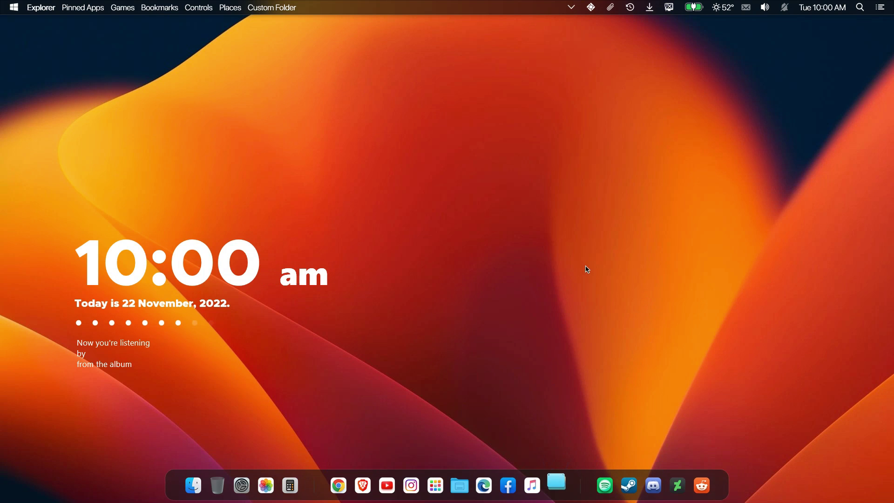
left_click(433, 481)
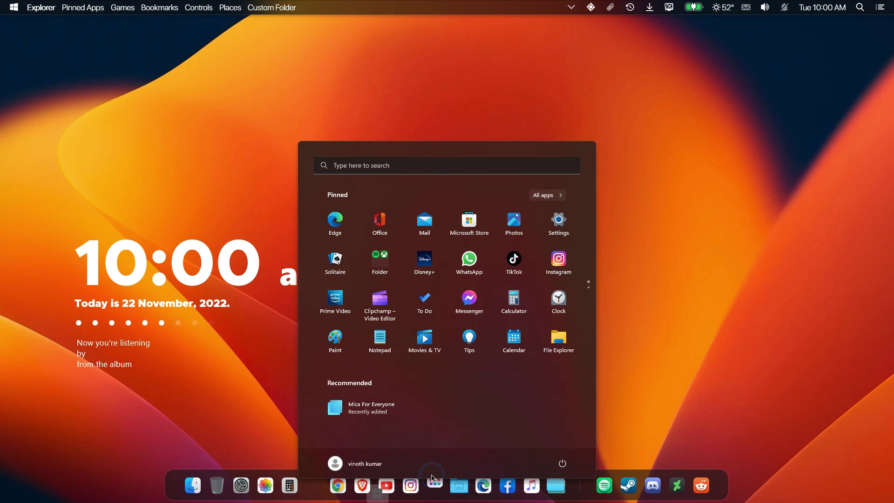
left_click(268, 436)
Browse Home and This PC in a dark-themed file manager window, maximize and restore it, and open Local Disk (C:)
left_click(195, 486)
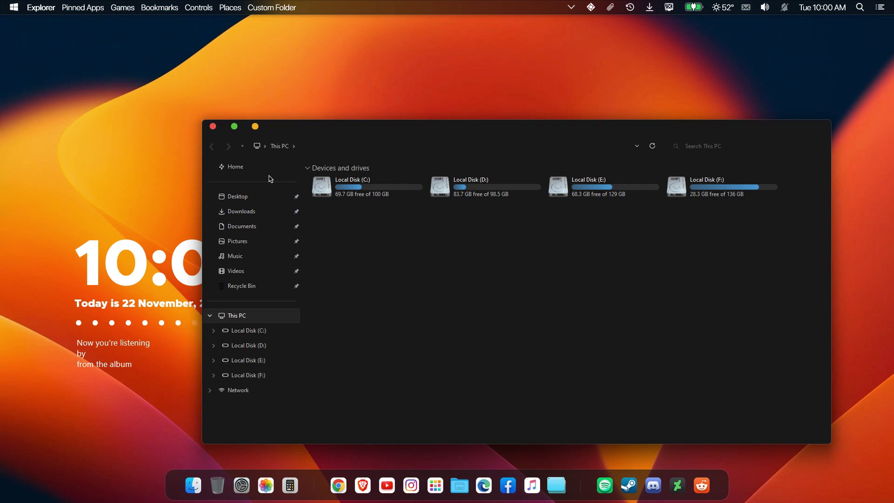
left_click(269, 169)
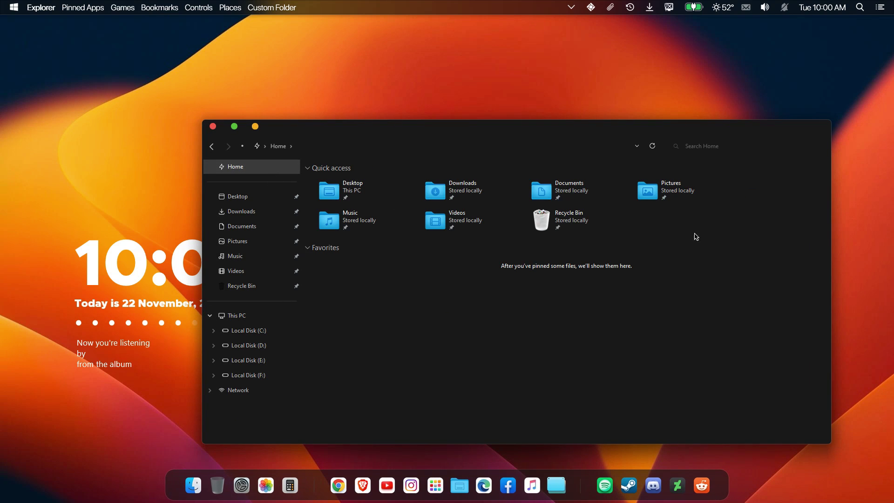
left_click(249, 315)
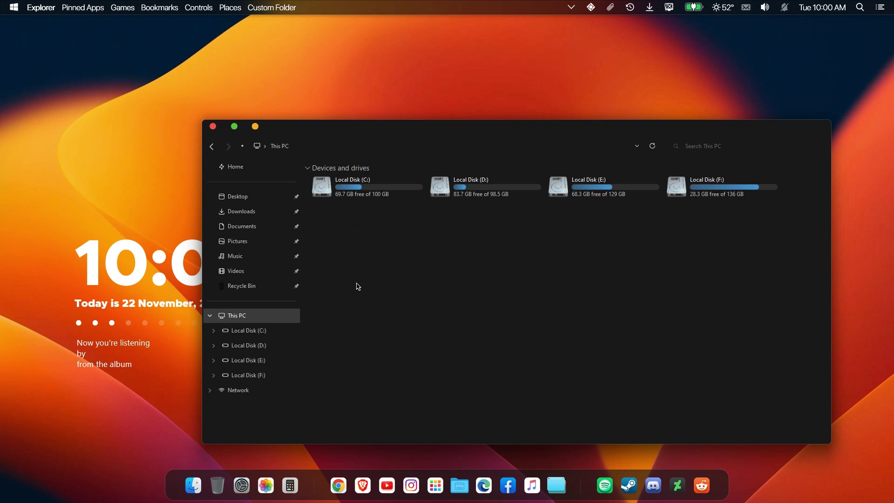
double_click(458, 131)
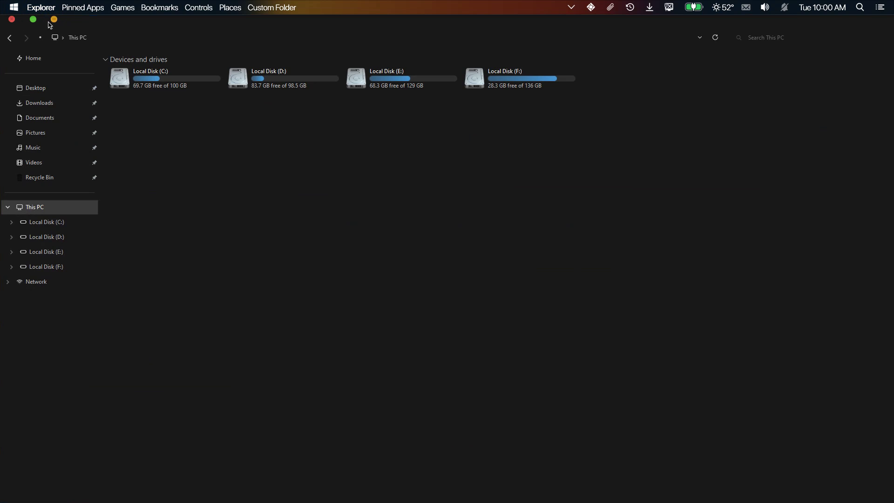
double_click(109, 26)
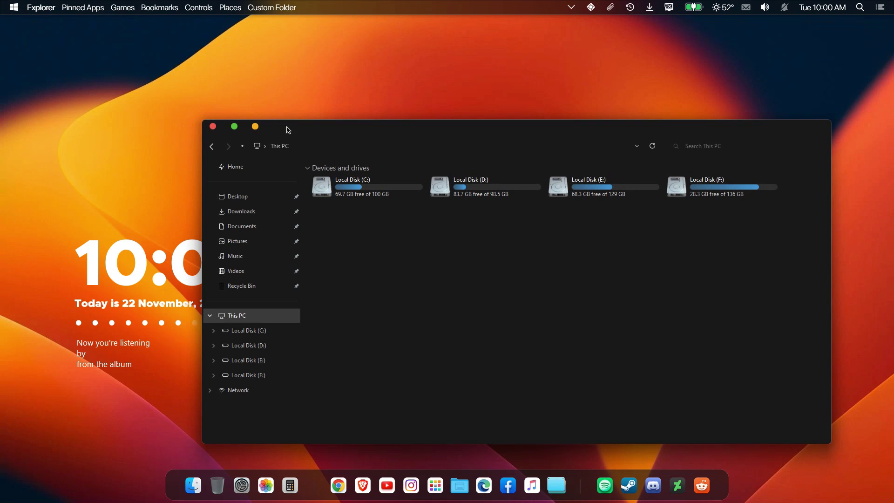
double_click(385, 187)
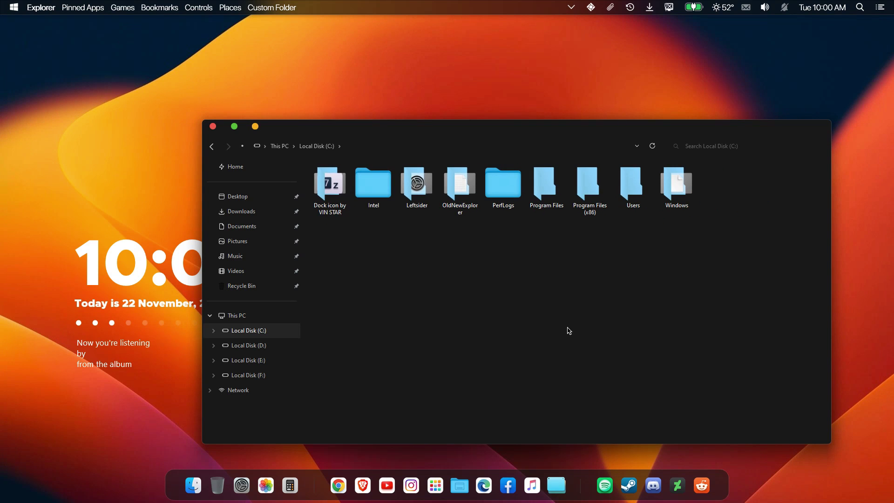
Minimize the Local Disk (C:) window and close all open file manager windows from their dock previews
left_click(256, 127)
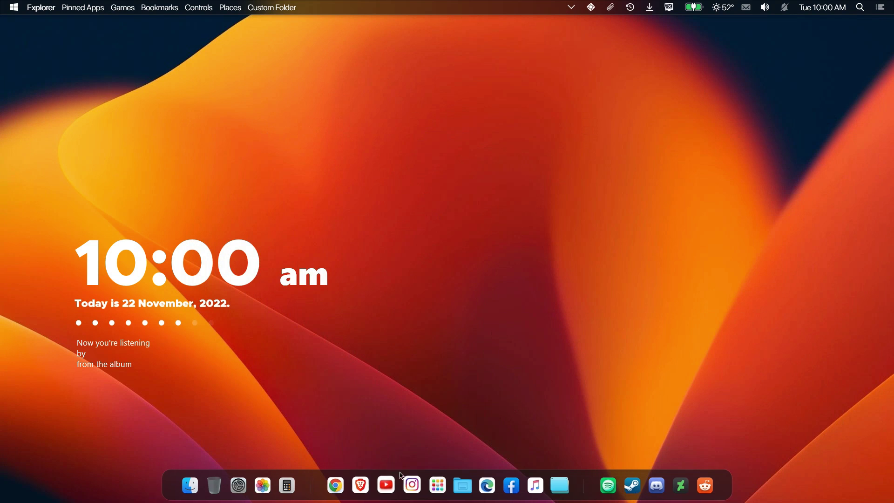
mouse_move(459, 484)
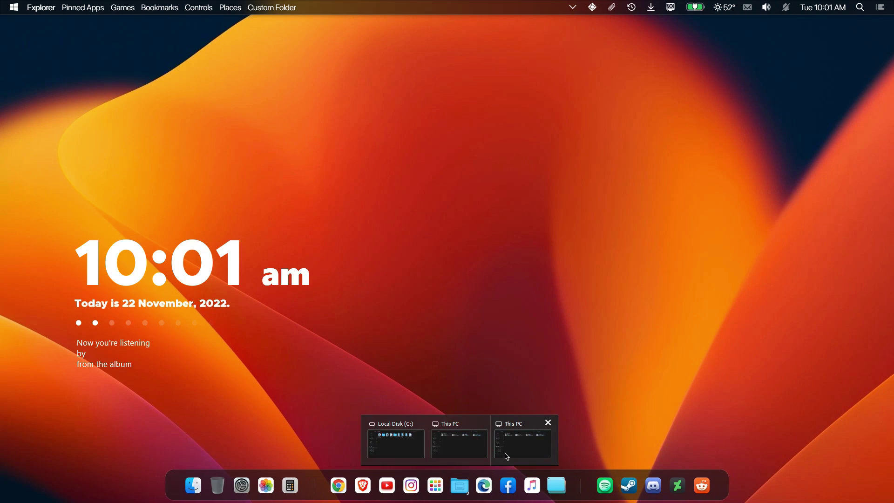
left_click(422, 424)
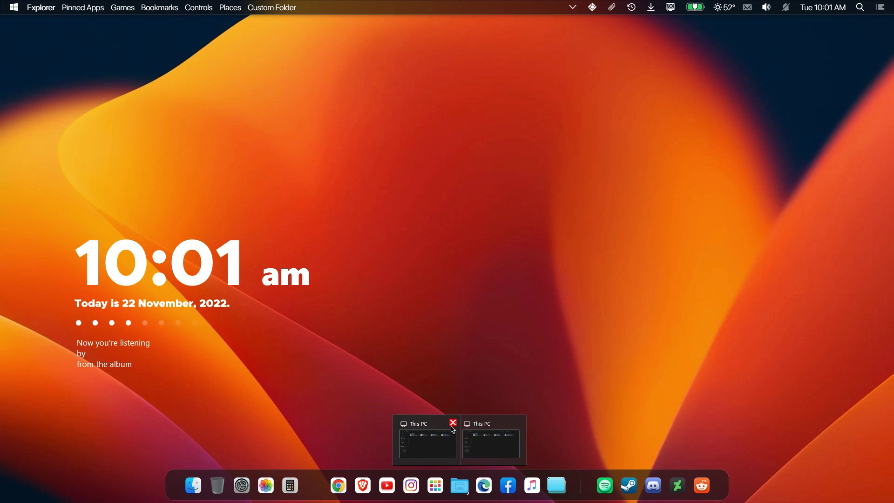
left_click(453, 424)
left_click(488, 423)
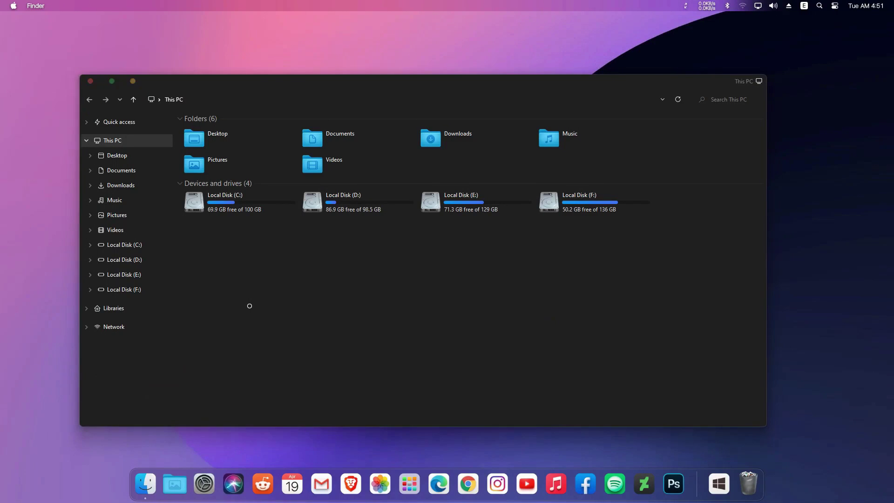
Open two more This PC windows in the file manager and clear the windows off the desktop
key("ctrl+n")
key("ctrl+n")
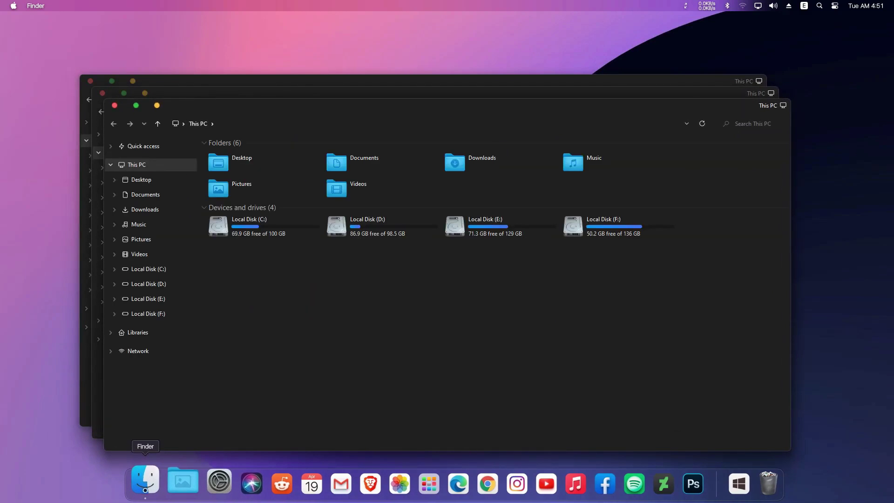
mouse_move(147, 485)
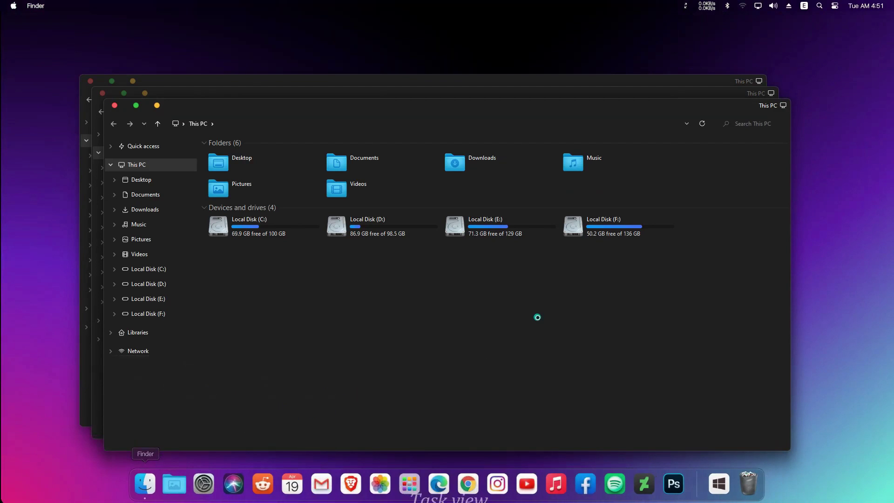
left_click(114, 105)
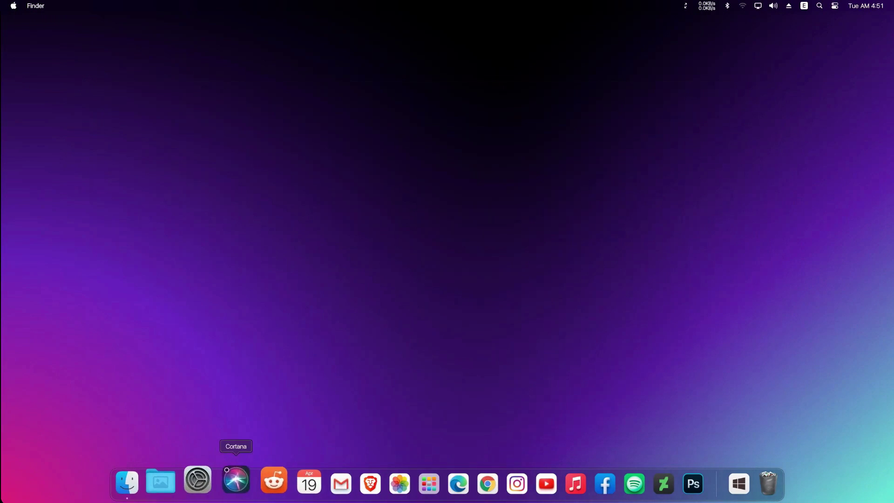
Examine the Screenshots folder inside the dock's Pictures folder, and close the folder view
mouse_move(177, 473)
left_click(116, 418)
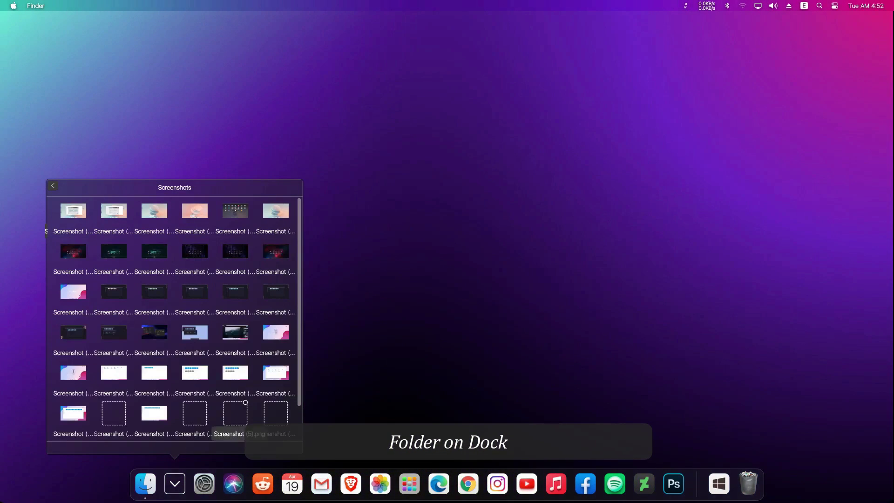
left_click(383, 362)
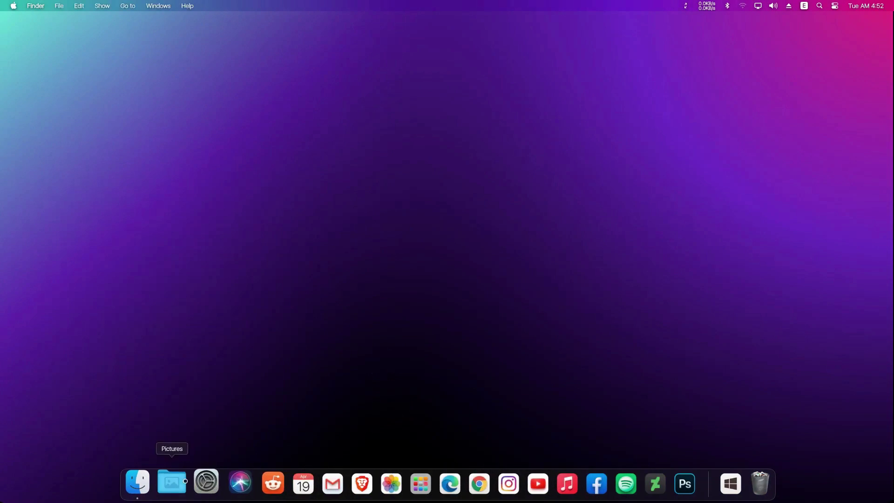
Look through the pages of the full-screen app launcher and close it
left_click(407, 481)
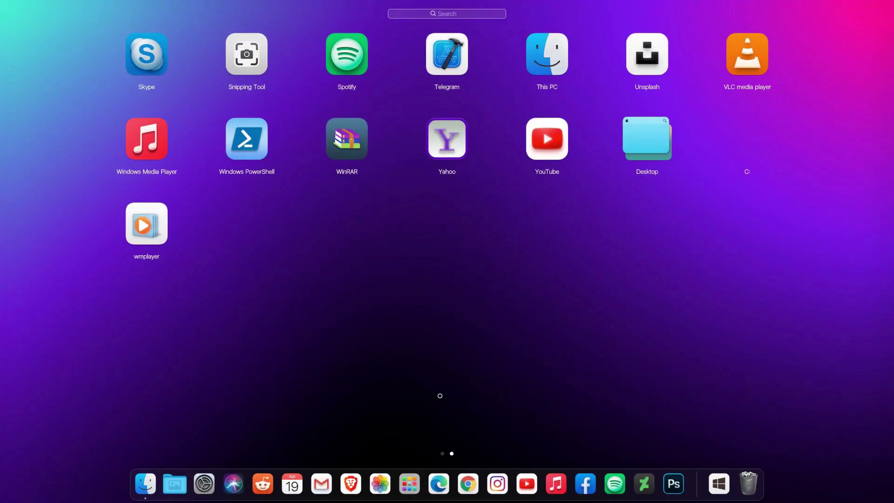
scroll(440, 395, "up", 1)
scroll(448, 233, "down", 1)
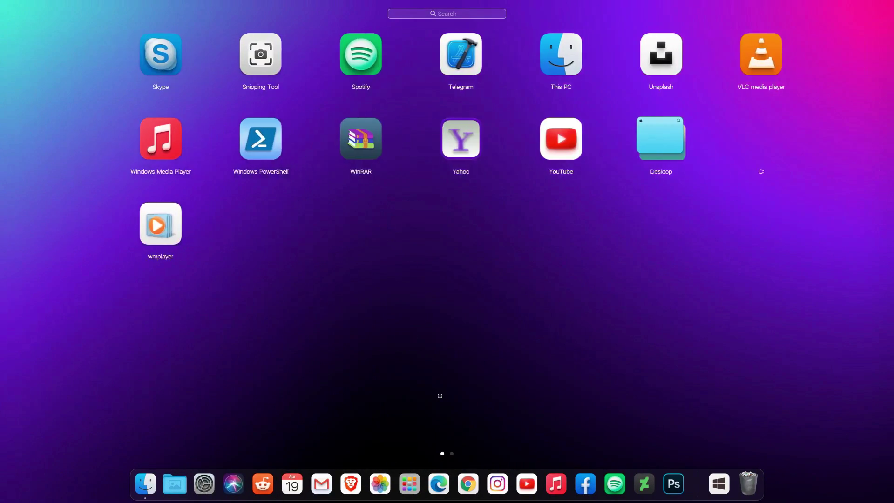
key("Escape")
left_click(711, 476)
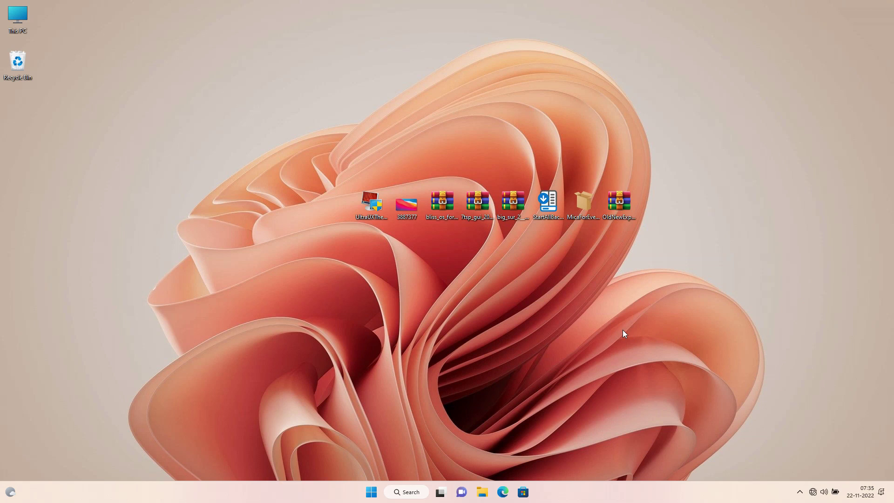
Show the About Windows version information and move its dialog to the upper middle of the desktop
key("super+r")
key("Return")
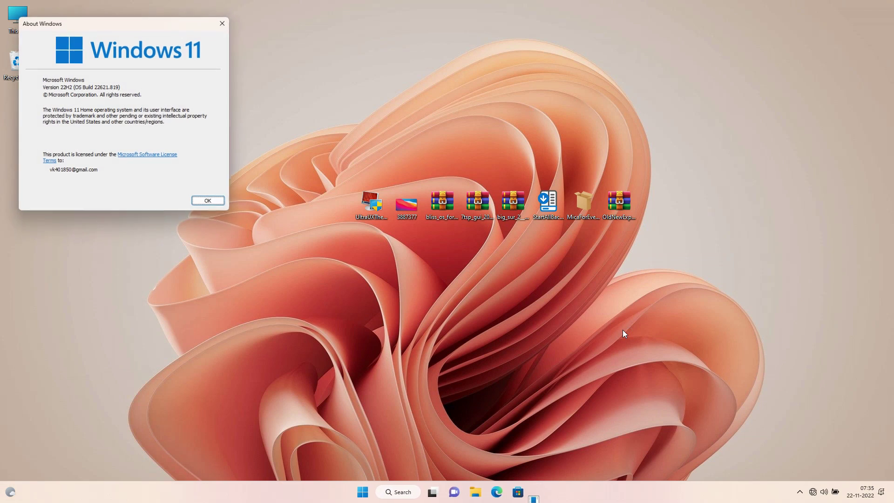
left_click_drag(99, 31, 430, 111)
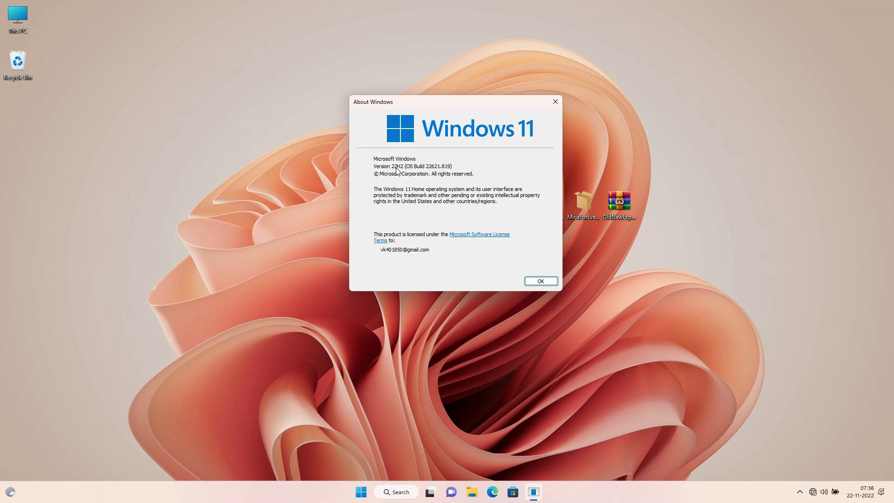
Close the Windows version dialog, start the UltraUXThemePatcher 4.4.0 setup and accept its license to reach the system information page
left_click(540, 281)
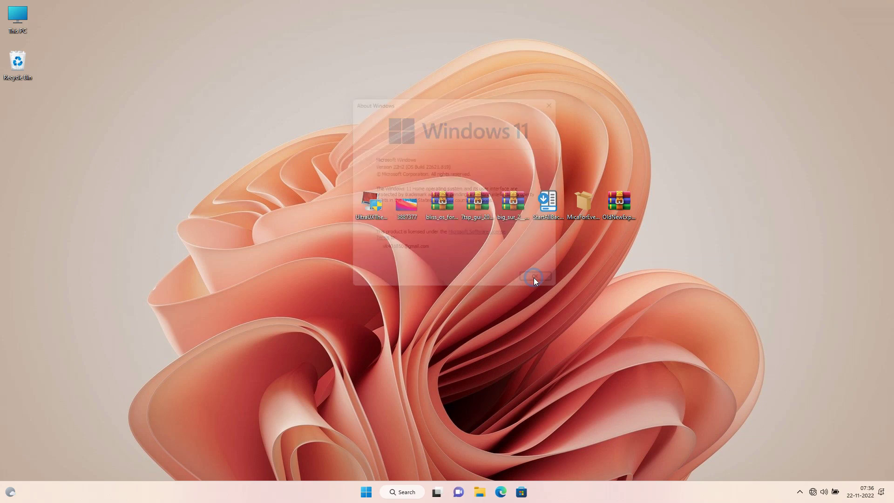
double_click(372, 204)
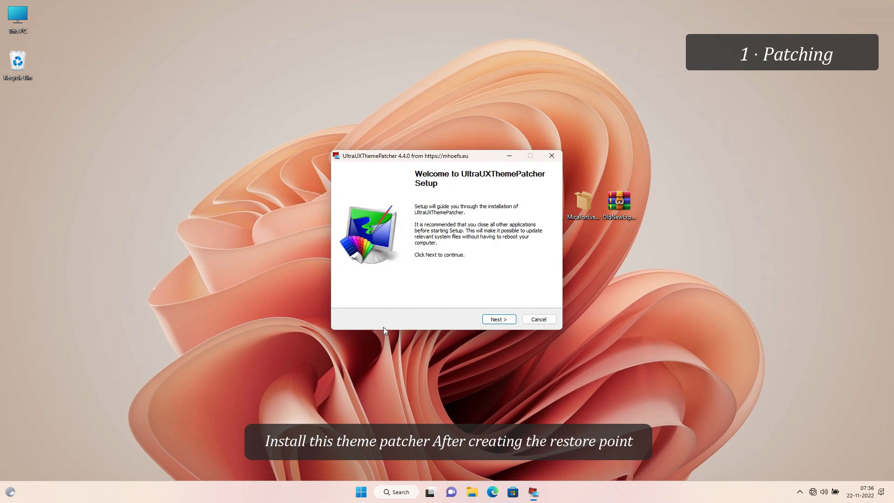
left_click(499, 319)
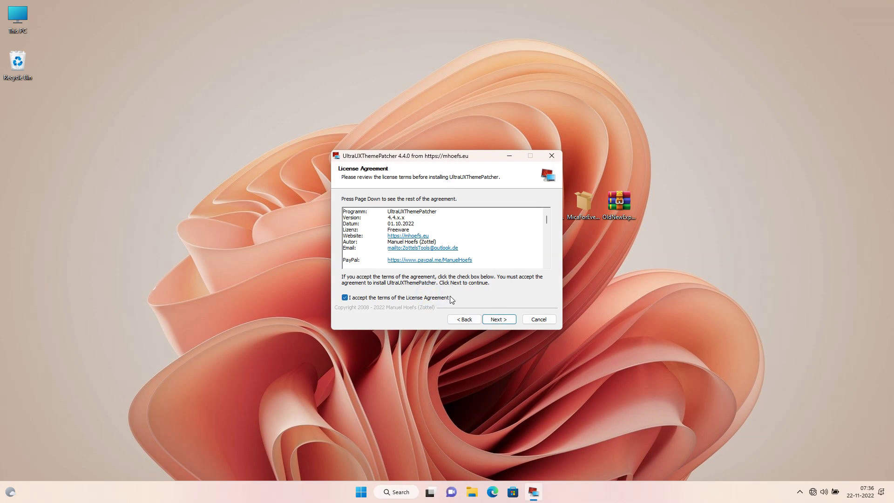
left_click(496, 320)
left_click(497, 320)
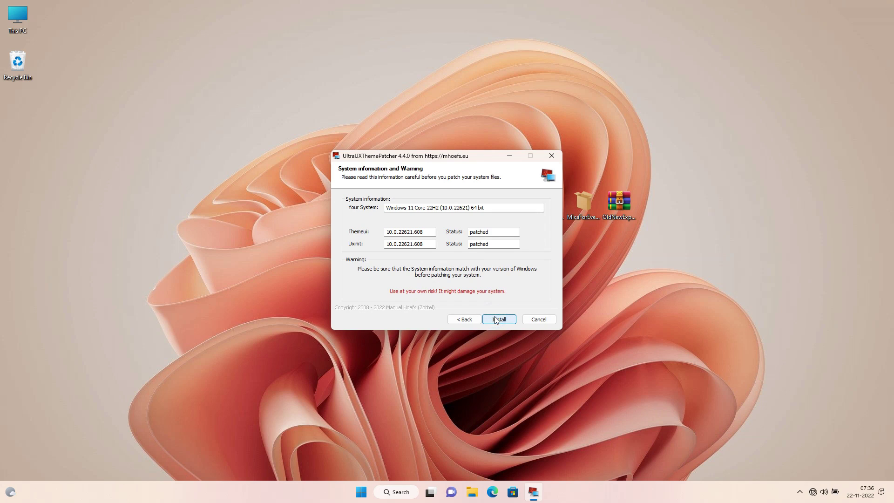
Check the Themeui and Uxinit patch statuses, run the UltraUXThemePatcher installation and finish its setup
double_click(485, 232)
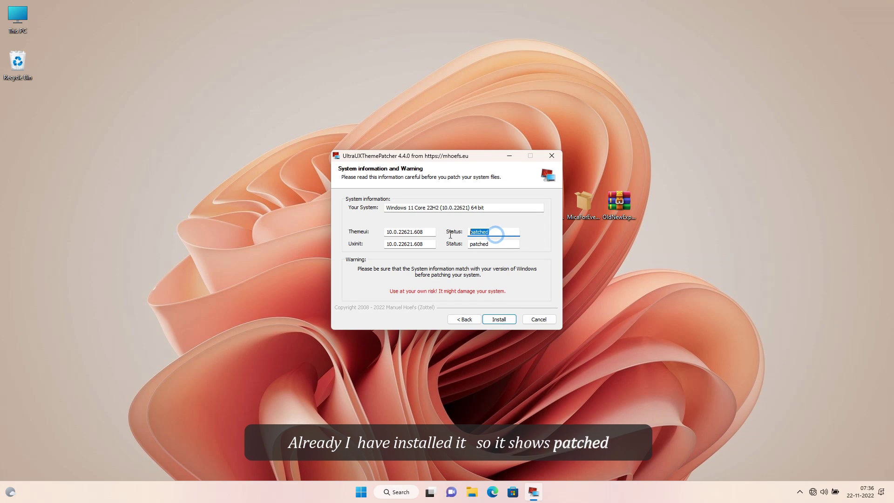
double_click(490, 244)
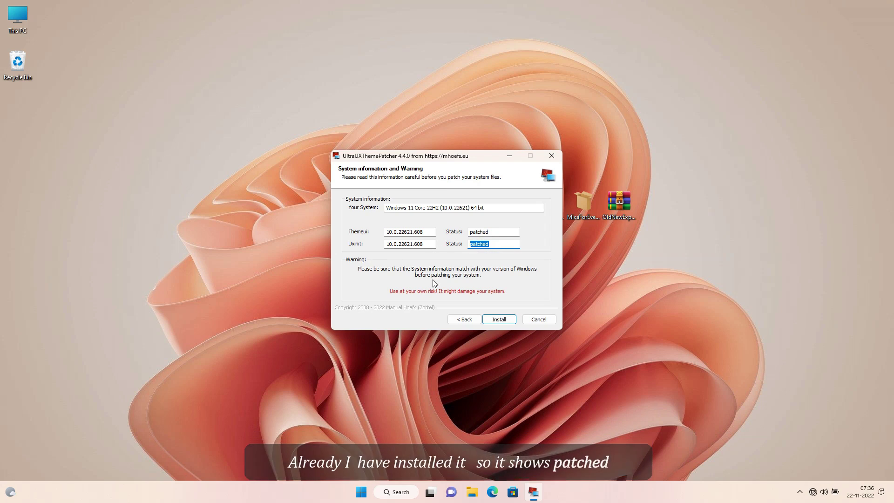
left_click(491, 321)
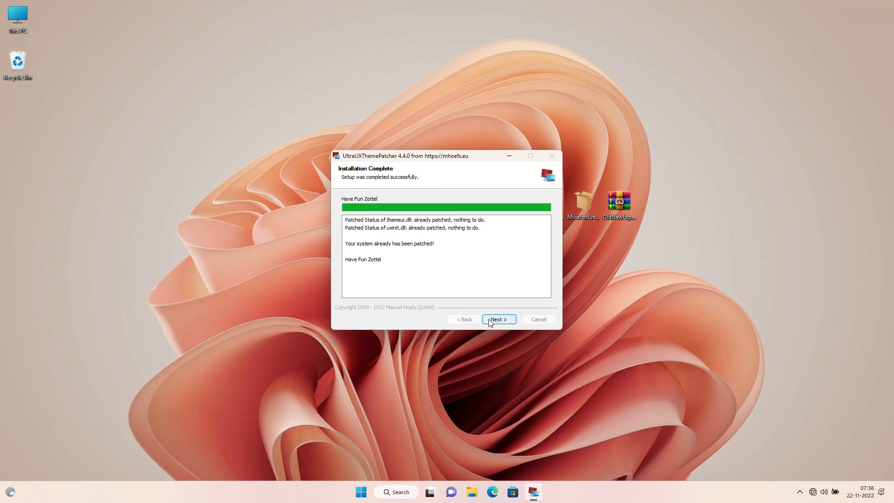
left_click(490, 321)
left_click(490, 321)
left_click(490, 320)
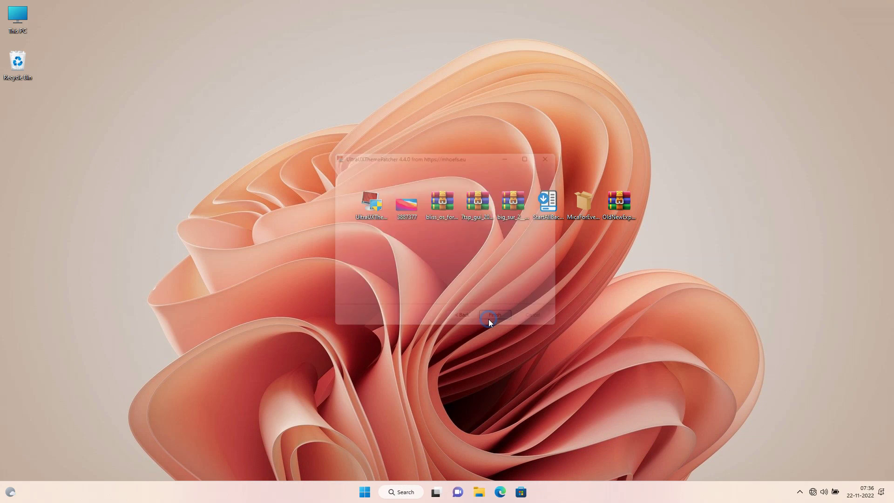
Extract the bliss_os_for_windows_11_22h2 archive with WinRAR into its own folder on the desktop
right_click(447, 212)
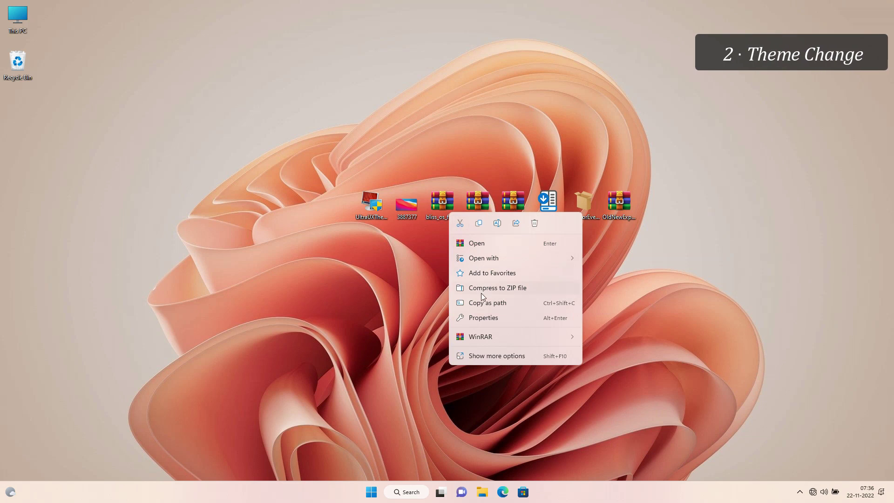
mouse_move(487, 333)
left_click(601, 354)
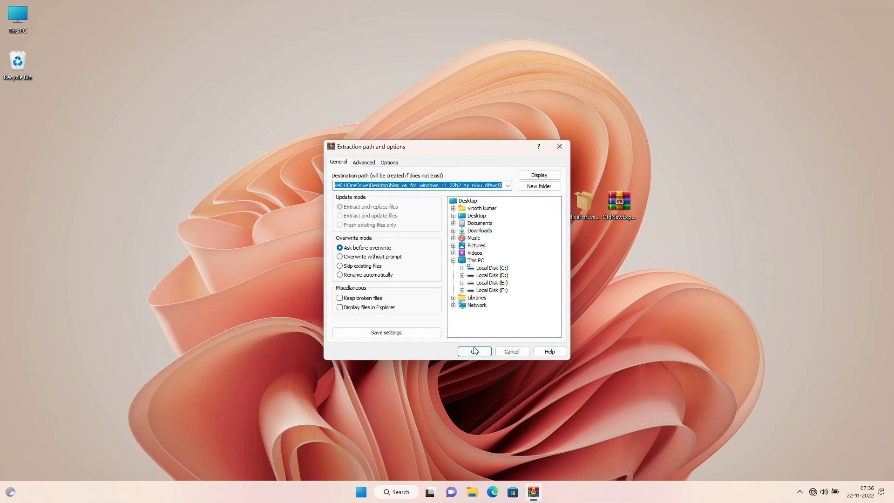
left_click(475, 351)
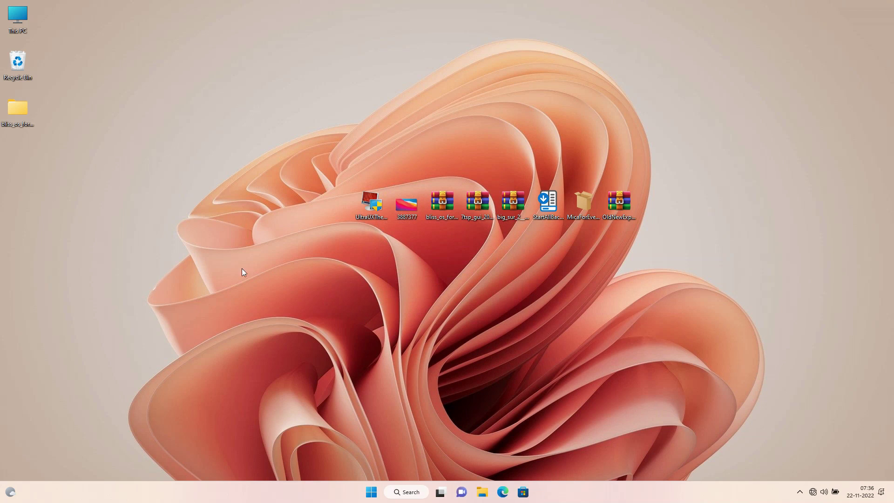
Cut all items from the Windows 11 22H2 Themes folder inside the extracted bliss OS package
double_click(26, 112)
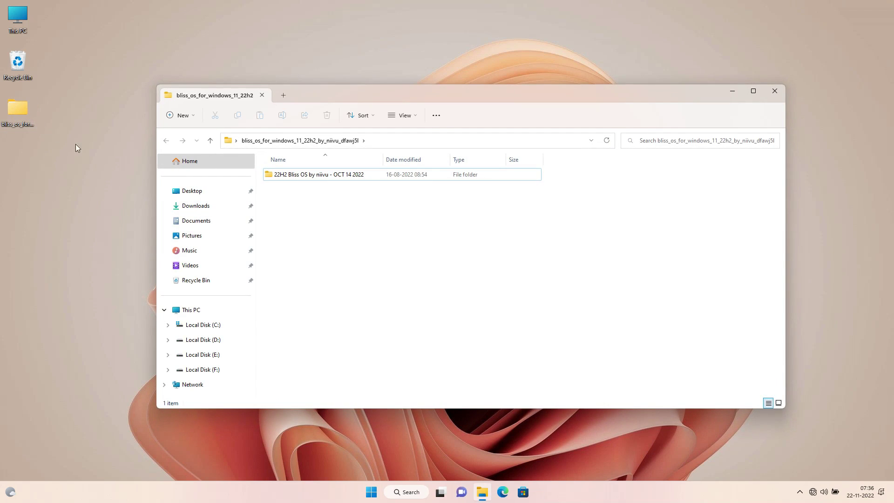
double_click(299, 182)
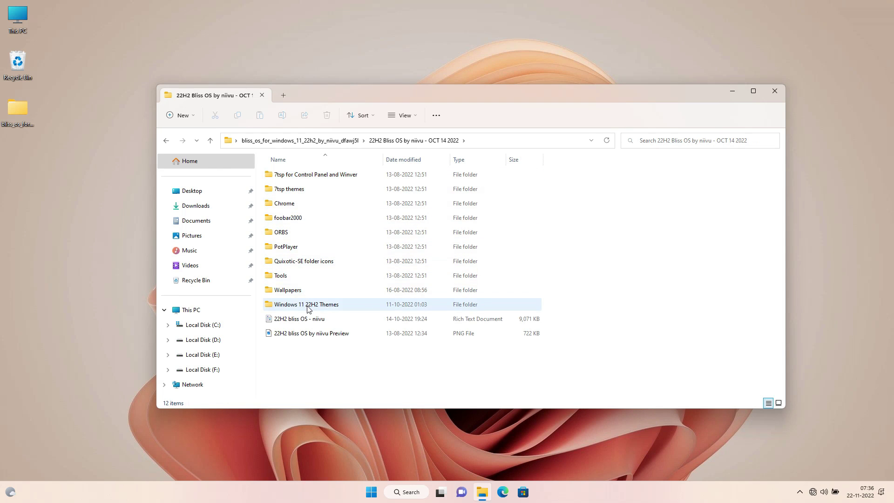
left_click(290, 307)
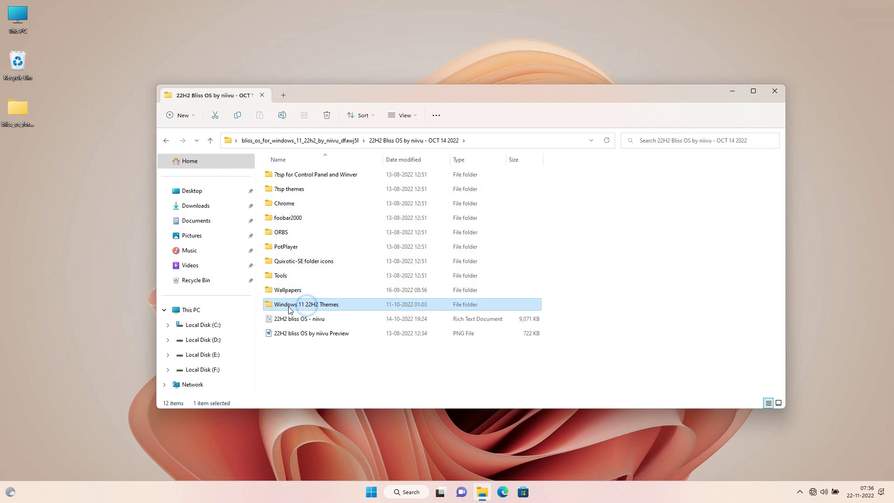
double_click(340, 307)
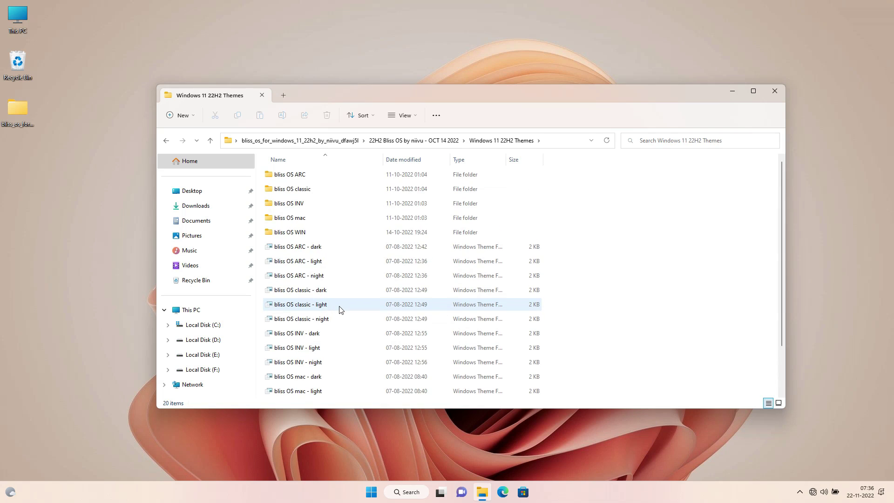
key("ctrl+a")
right_click(339, 309)
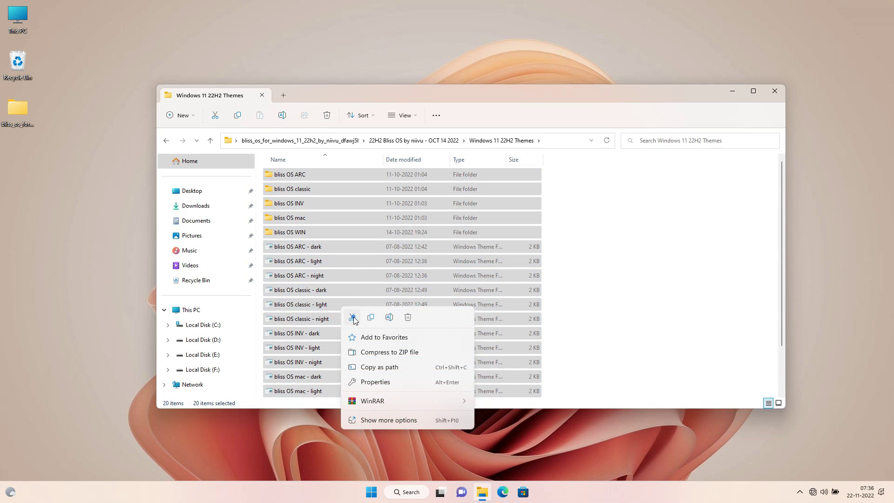
left_click(353, 318)
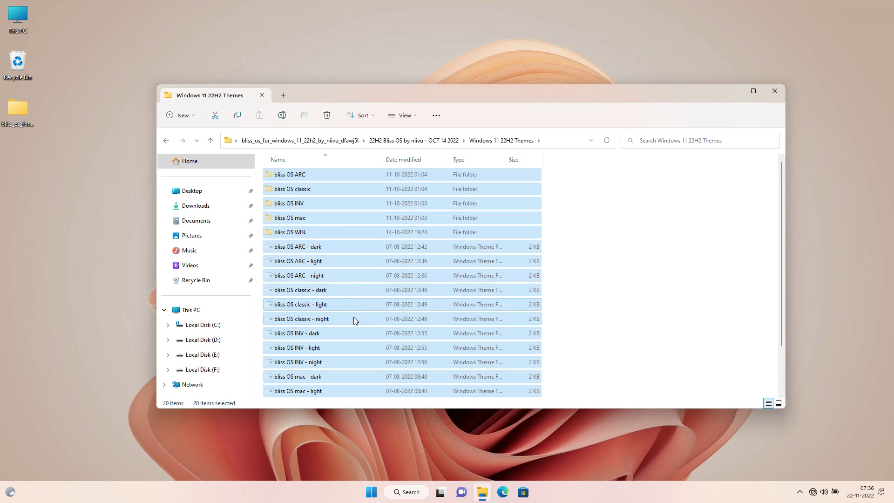
Open the C:\Windows\Resources\Themes folder
left_click(227, 316)
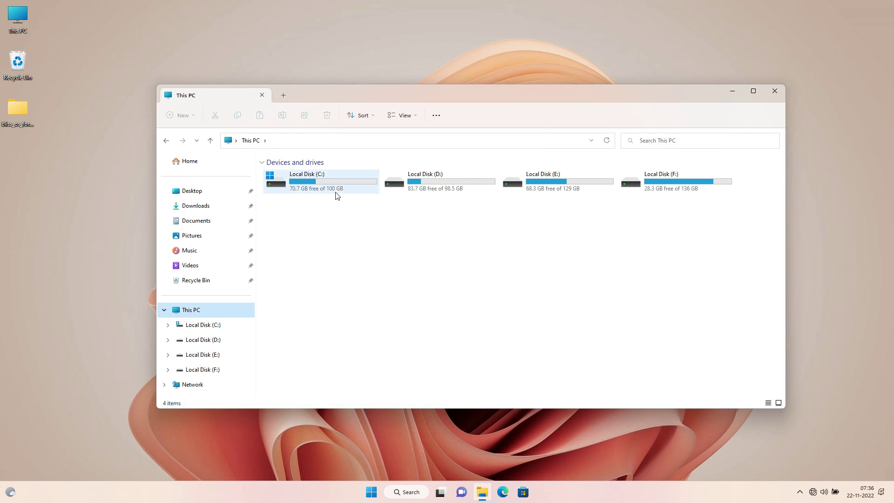
double_click(336, 194)
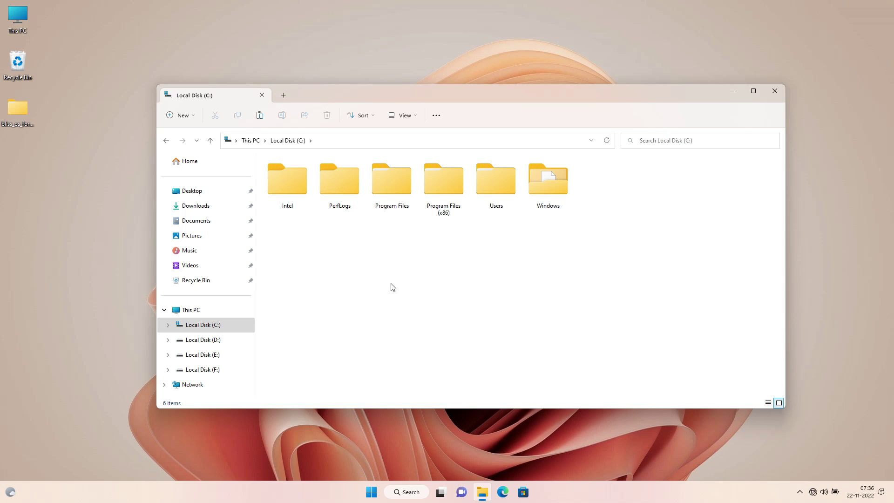
double_click(540, 187)
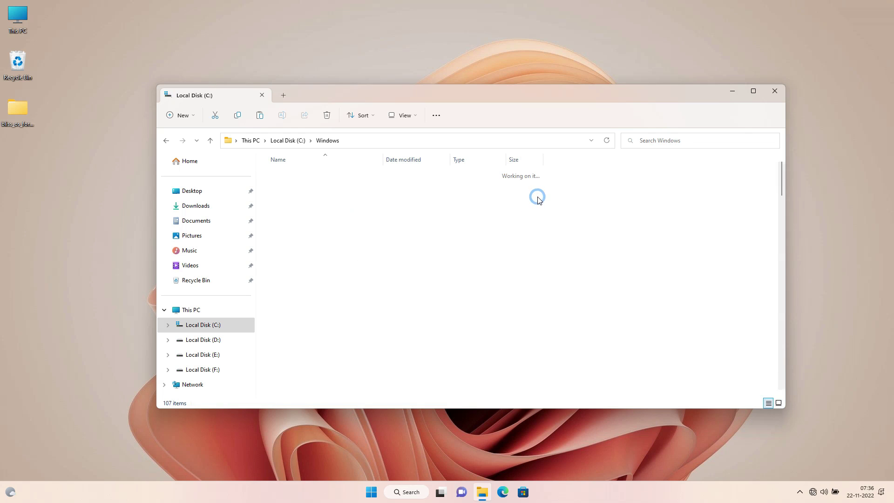
scroll(540, 201, "down", 3)
scroll(539, 200, "down", 9)
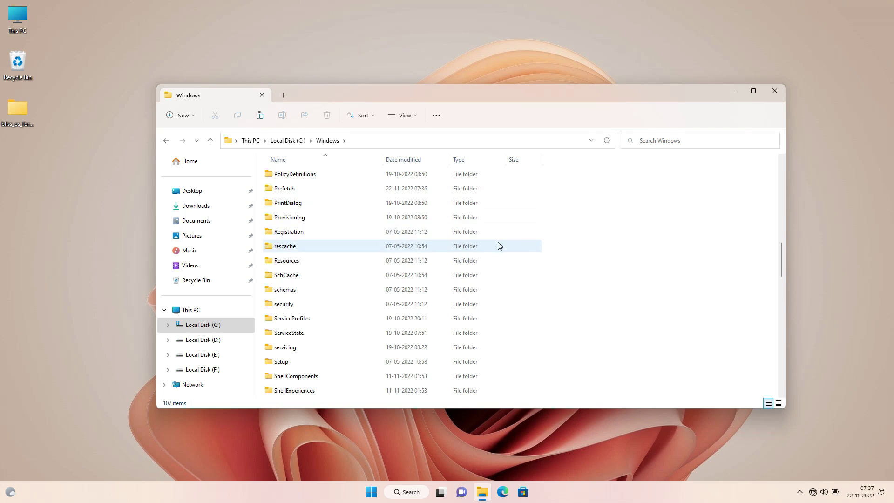
left_click(286, 263)
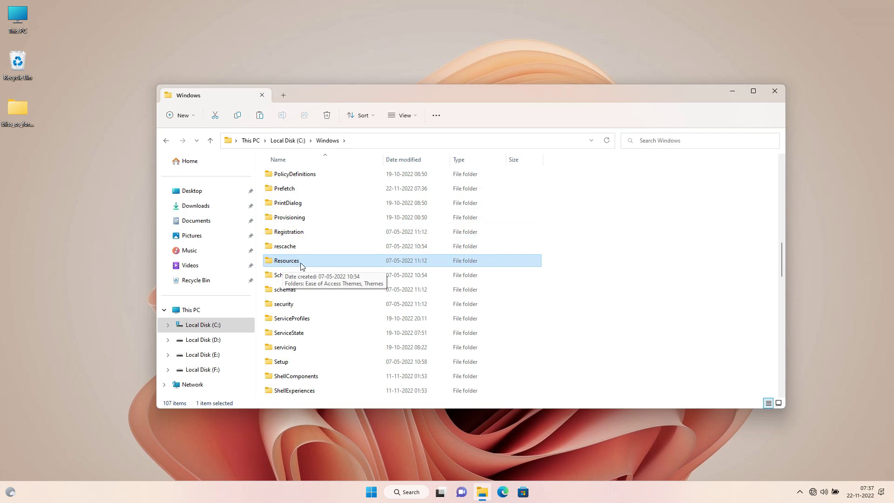
double_click(302, 265)
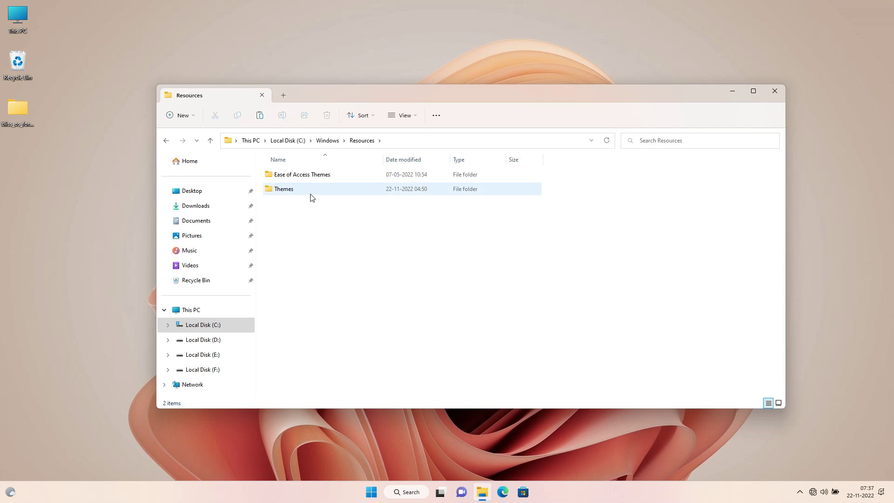
double_click(310, 192)
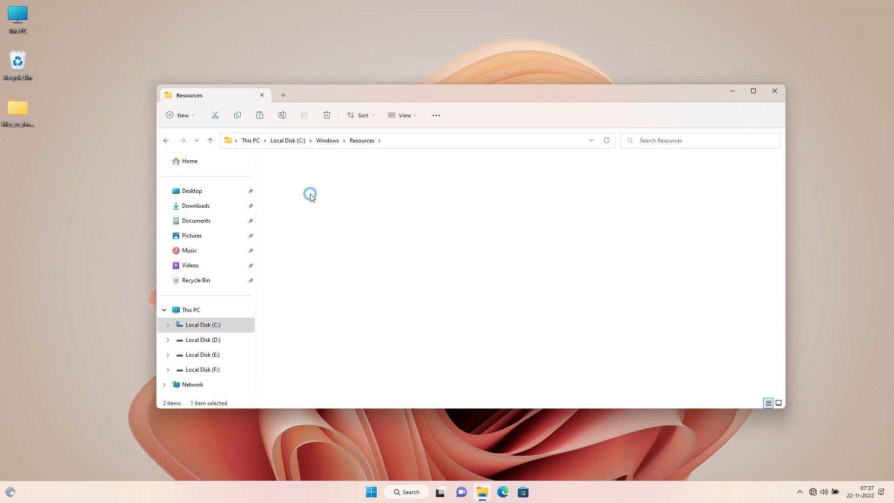
Paste the cut bliss OS items into the system Themes folder with administrator permission, and close the file manager
right_click(326, 289)
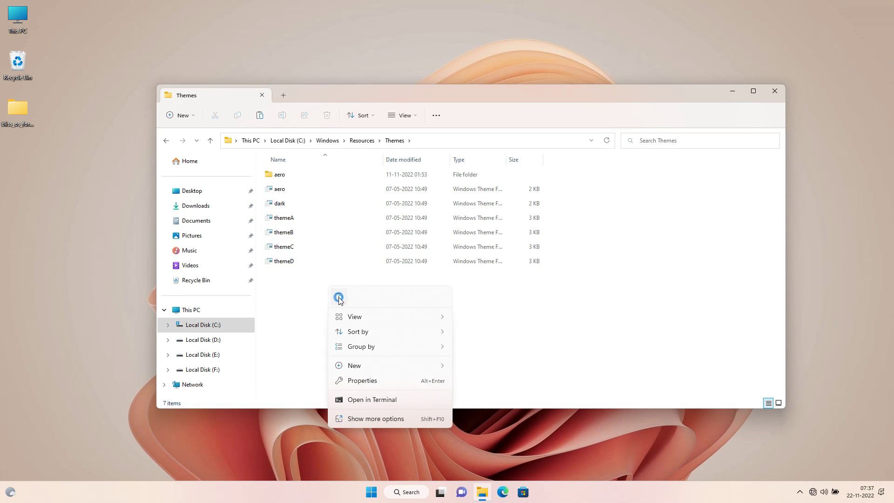
left_click(339, 298)
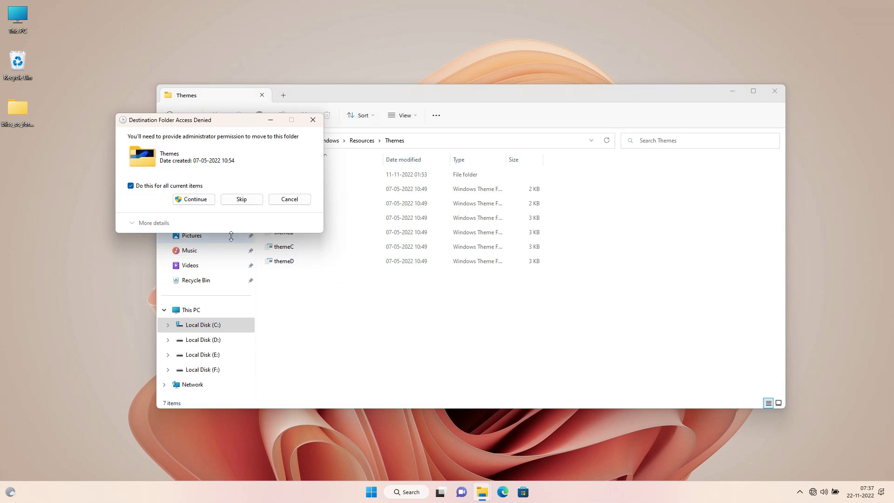
left_click(193, 199)
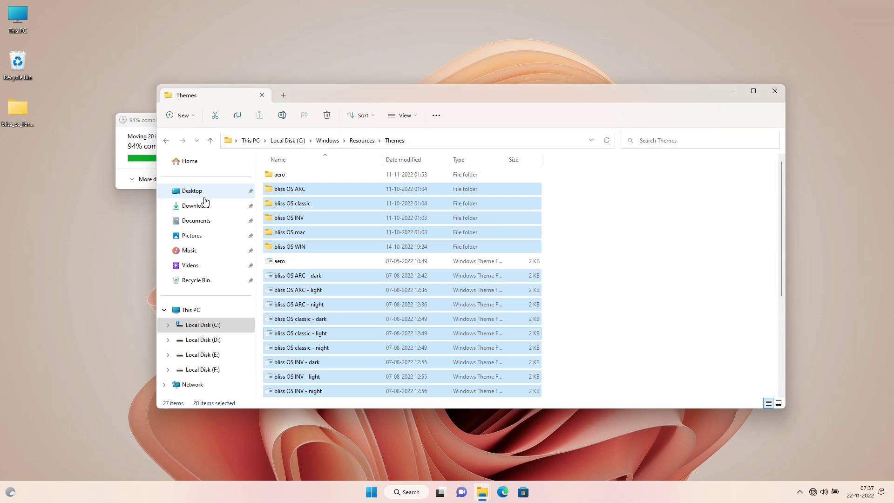
left_click(774, 93)
Apply the bliss OS mac - light theme in the personalization settings and check its look on a This PC window
right_click(770, 96)
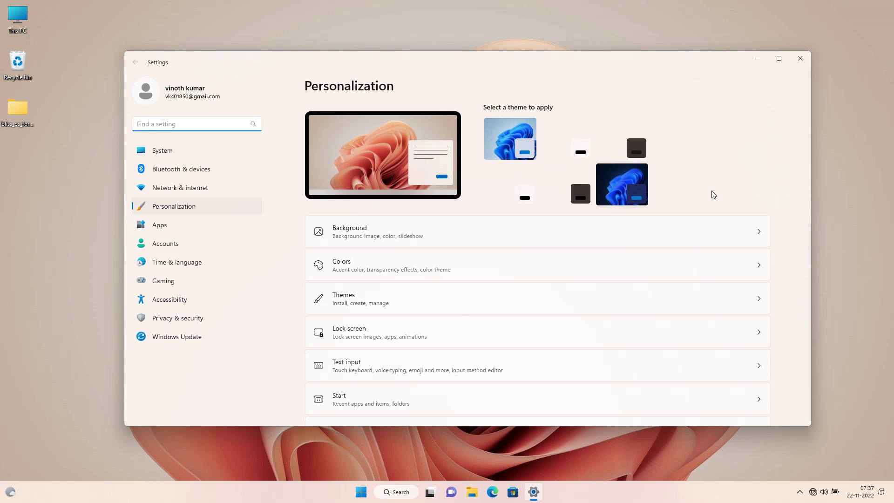
left_click(366, 297)
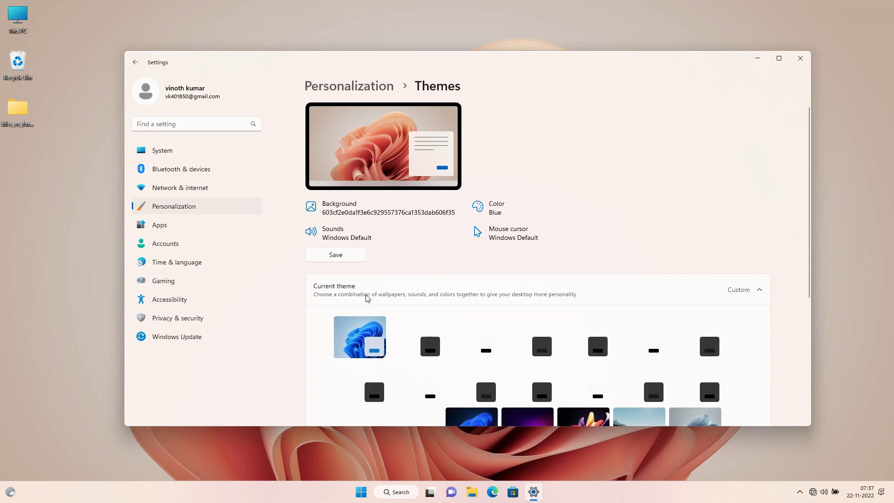
scroll(368, 298, "down", 4)
scroll(366, 298, "up", 1)
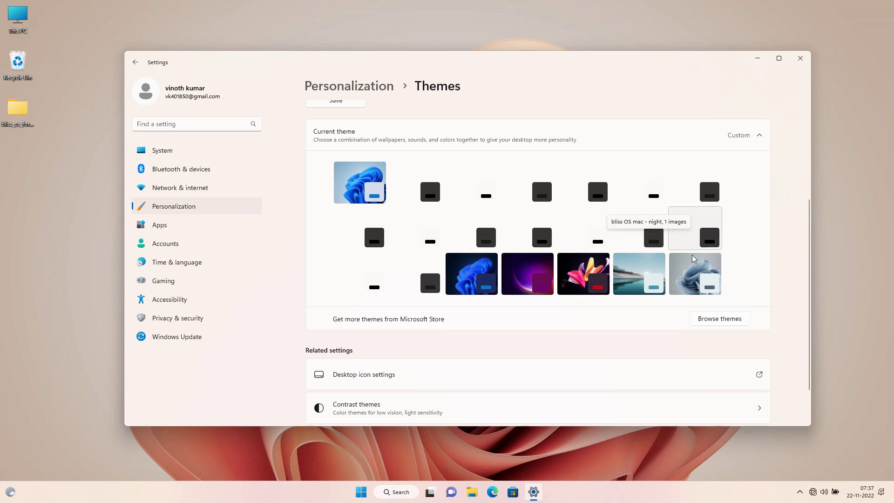
left_click(591, 238)
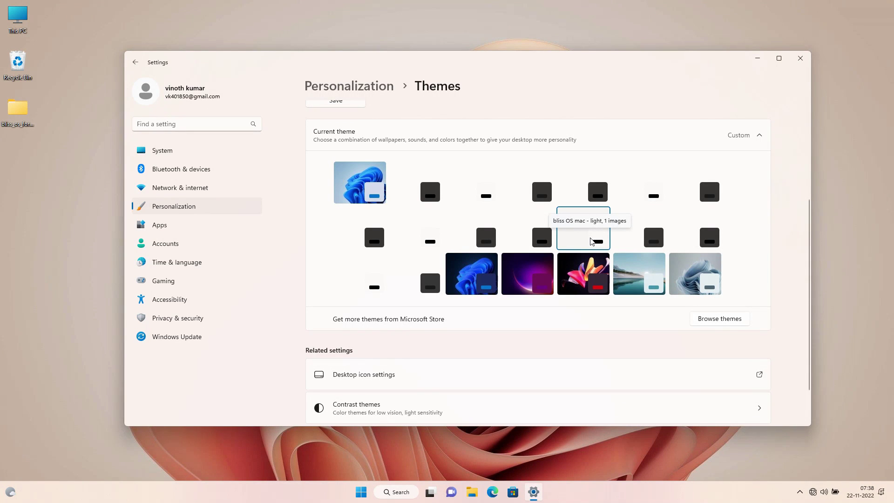
left_click(801, 58)
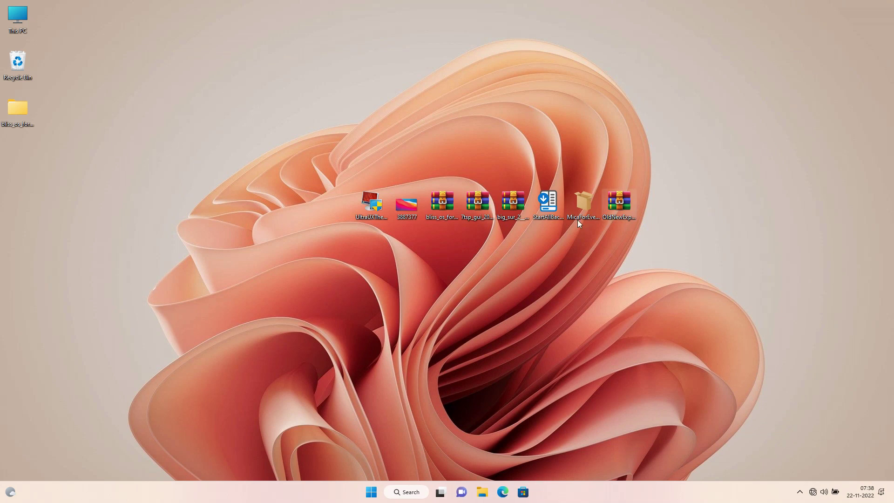
double_click(15, 34)
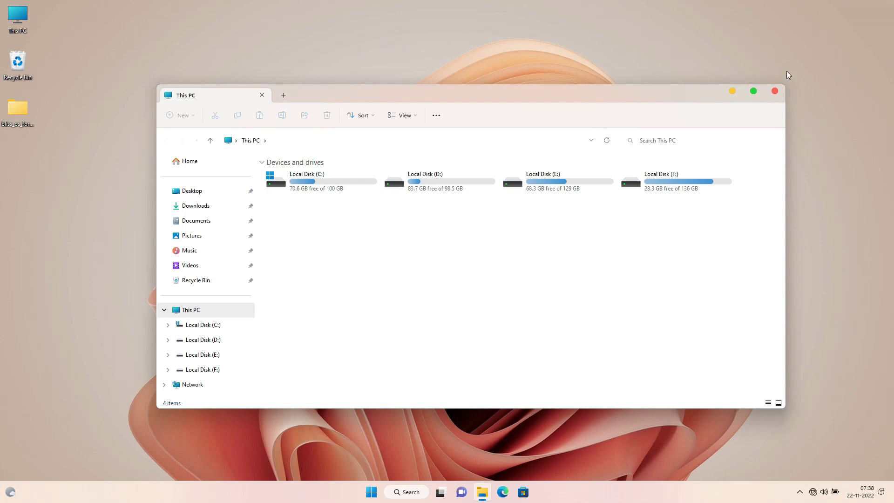
left_click(776, 91)
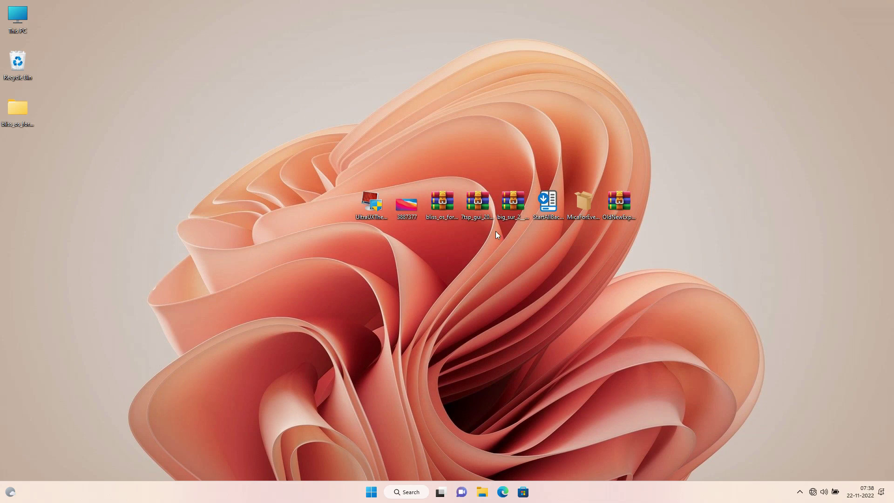
Install StartAllBack for the current user only and turn off its enhanced classic start menu
double_click(547, 203)
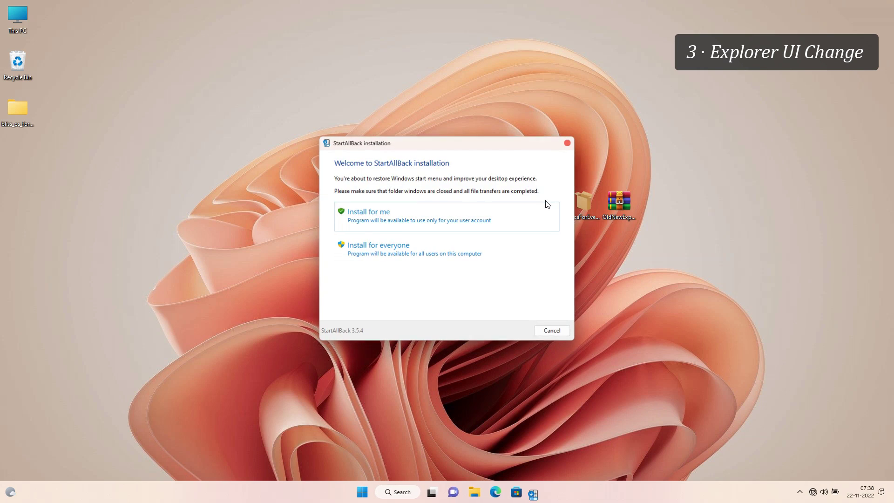
left_click(425, 221)
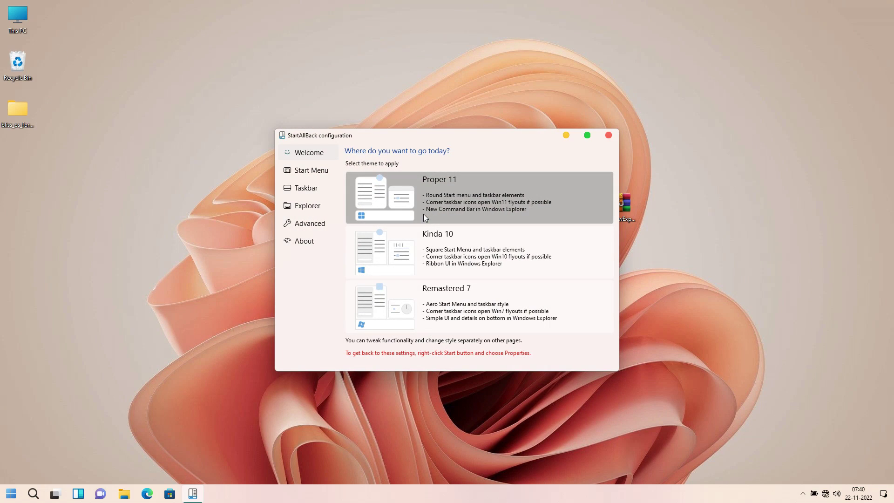
left_click(321, 172)
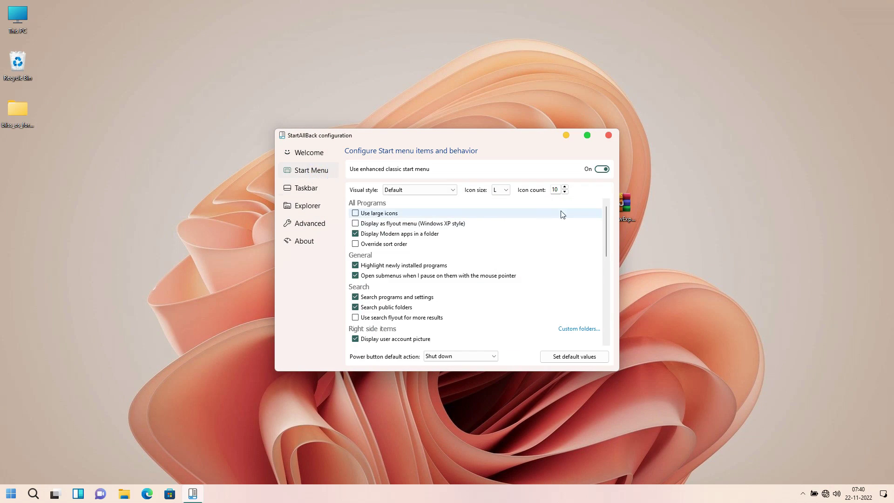
left_click(602, 169)
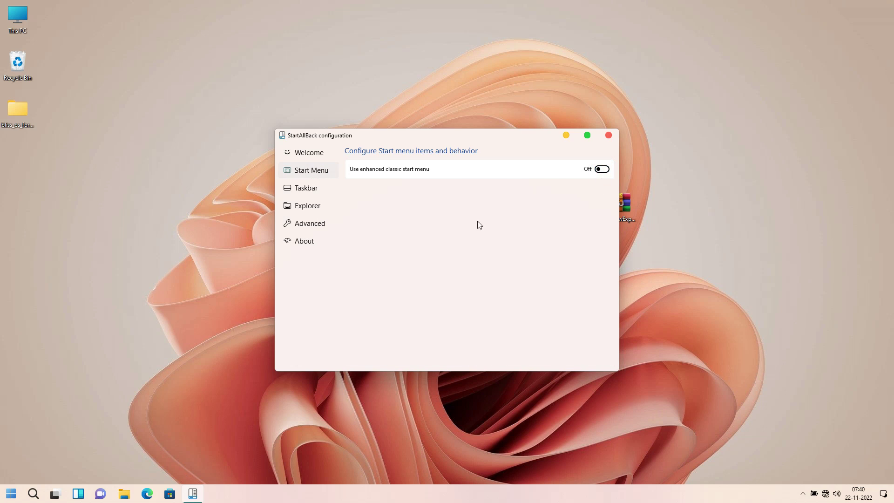
Set the Explorer style to Win7 Command Bar, disable Mica effect and Classic search box, and enable Details pane on bottom and accent colorizing
left_click(327, 208)
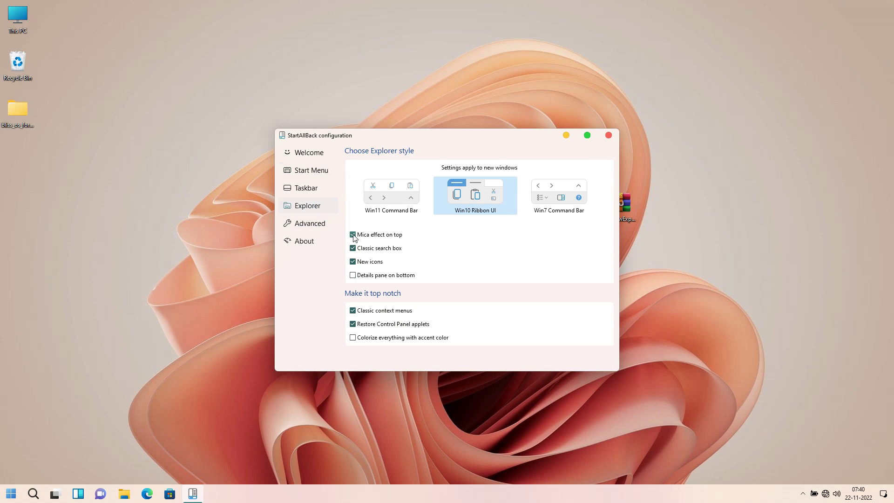
left_click(545, 199)
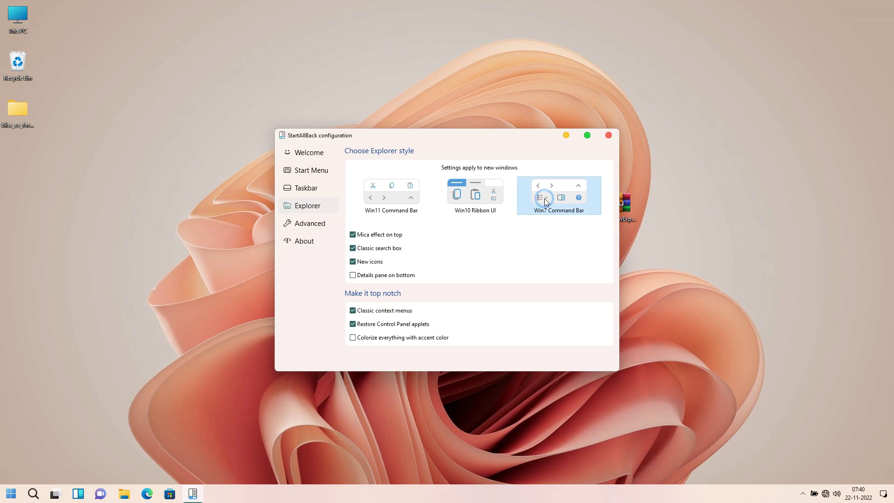
left_click(353, 235)
left_click(365, 248)
left_click(368, 277)
left_click(371, 338)
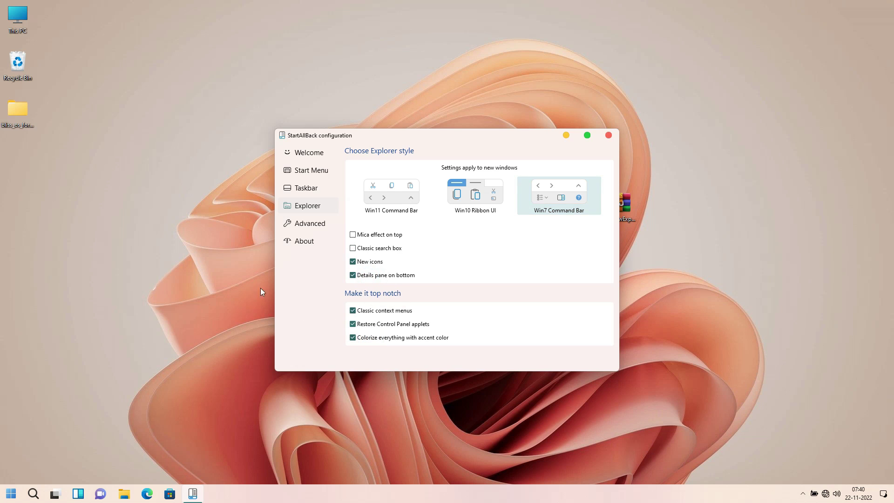
Hide the details pane in a This PC window and close the window
double_click(26, 16)
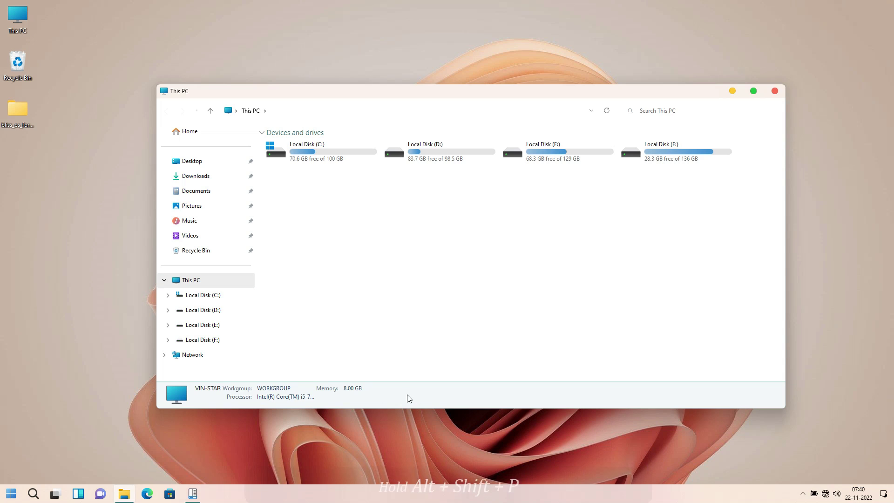
key("alt+shift+p")
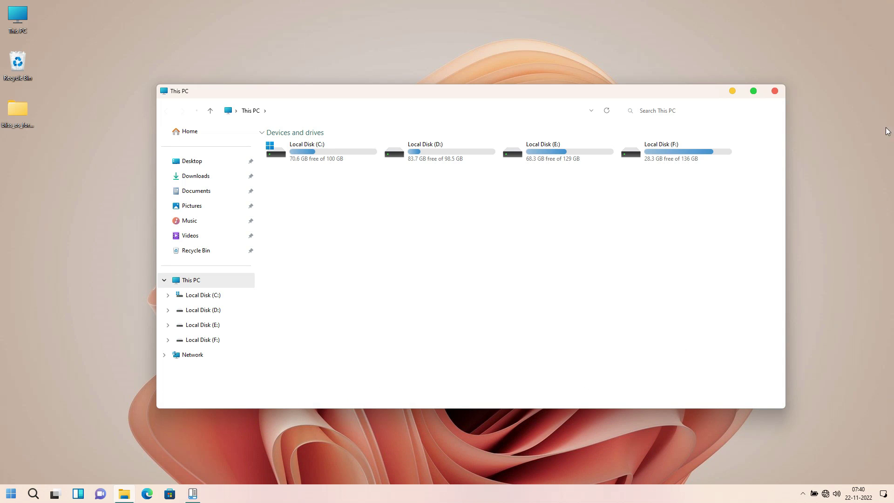
left_click(773, 89)
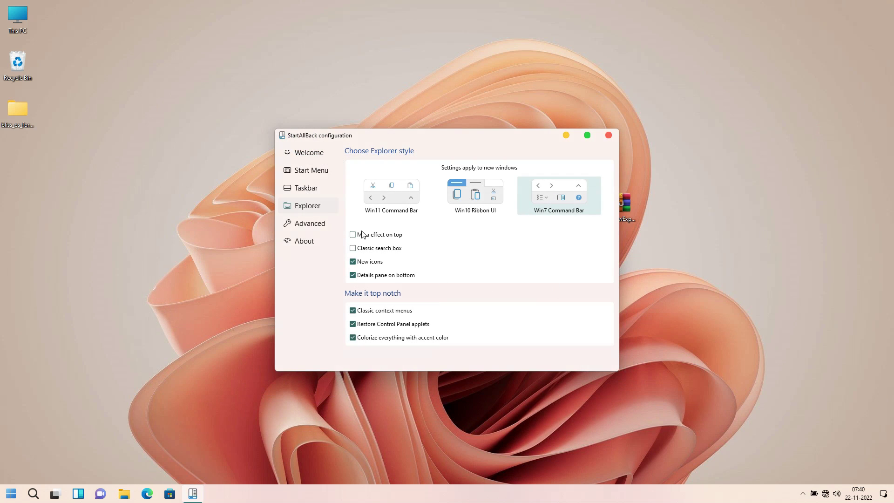
Enable centered task icons for the StartAllBack taskbar, close the configuration and check the Start menu
left_click(323, 186)
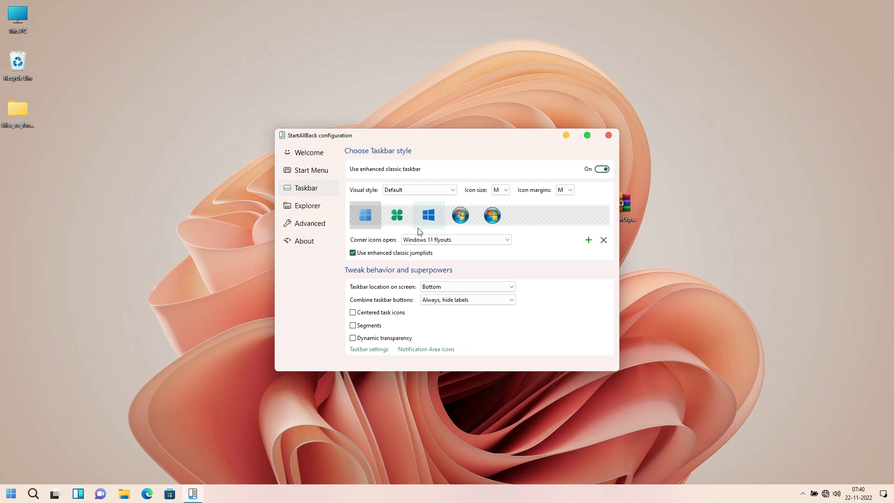
left_click(391, 313)
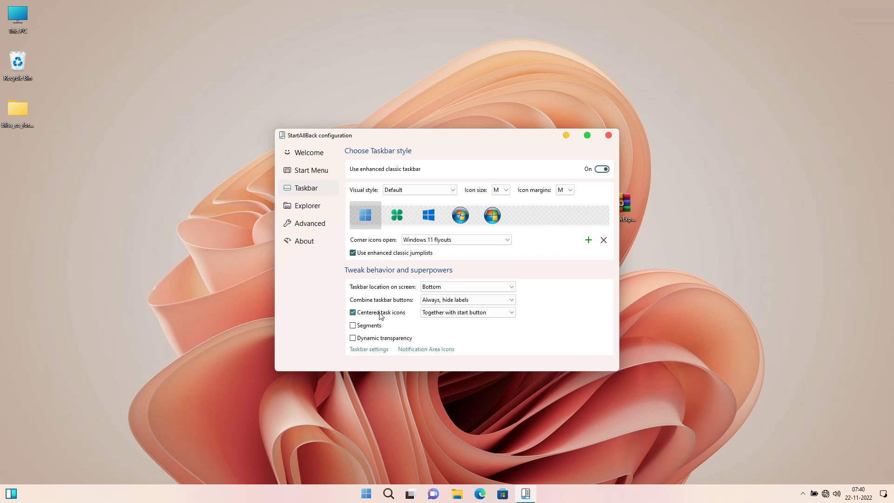
left_click(608, 135)
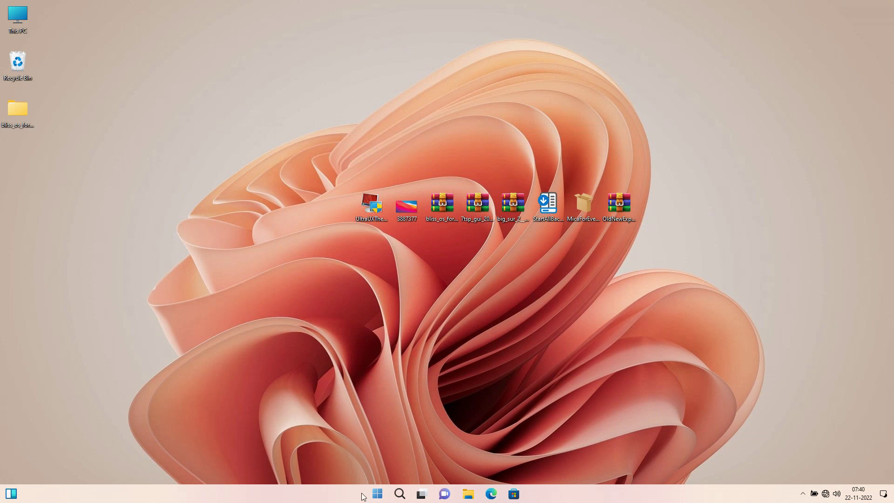
left_click(377, 495)
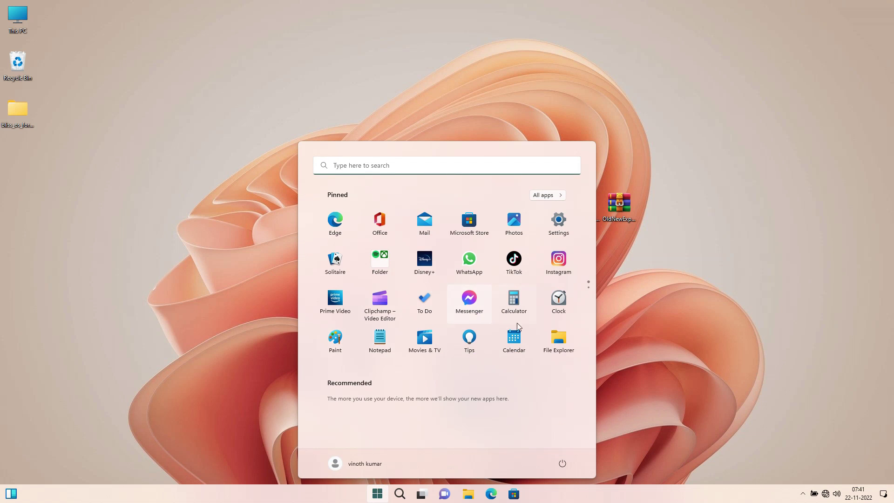
left_click(649, 309)
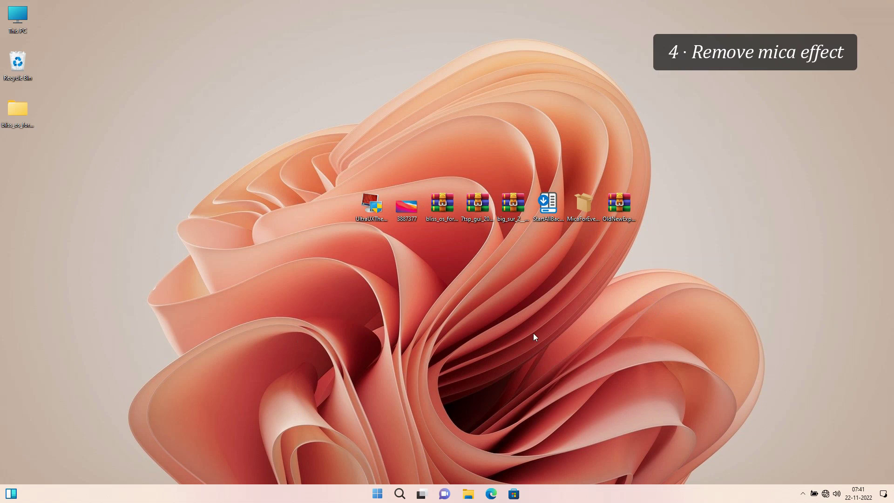
Install Mica For Everyone from the desktop package and enable Run on Startup in its settings
double_click(579, 214)
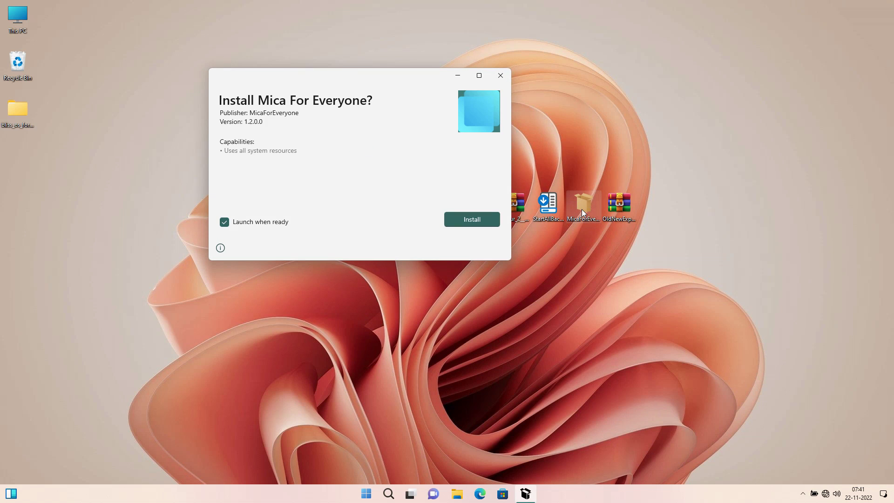
left_click(462, 222)
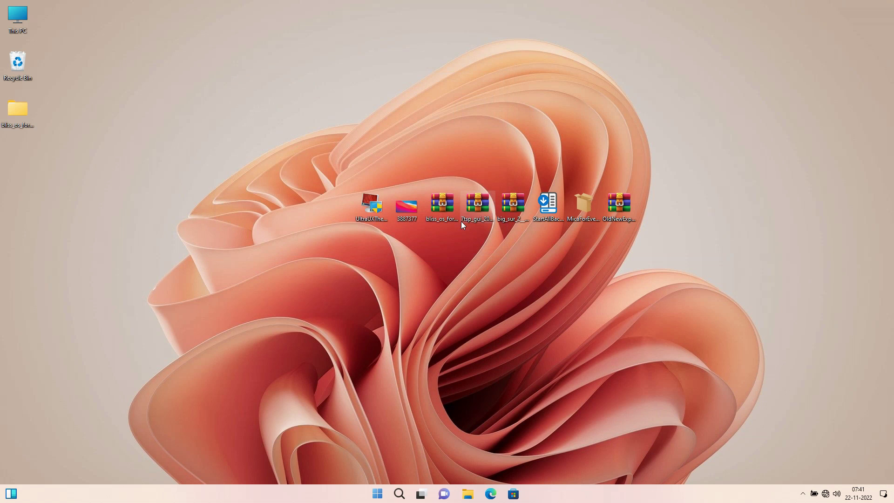
left_click(803, 493)
left_click(795, 473)
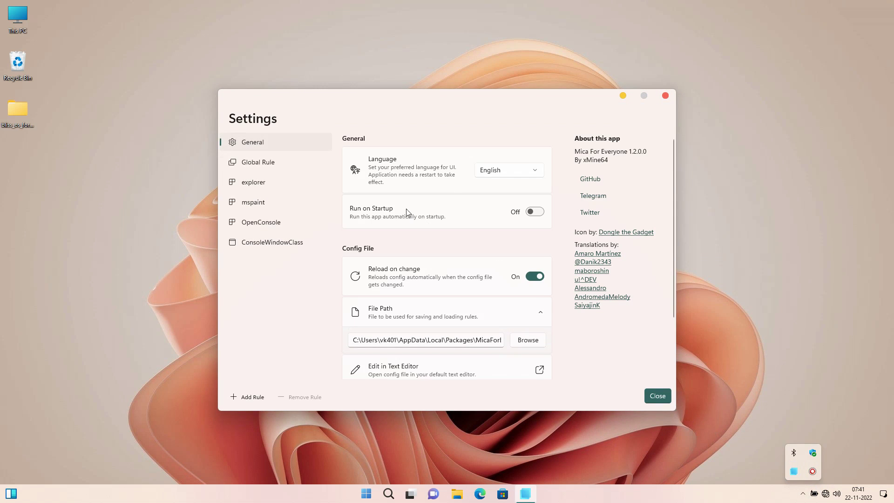
left_click(454, 238)
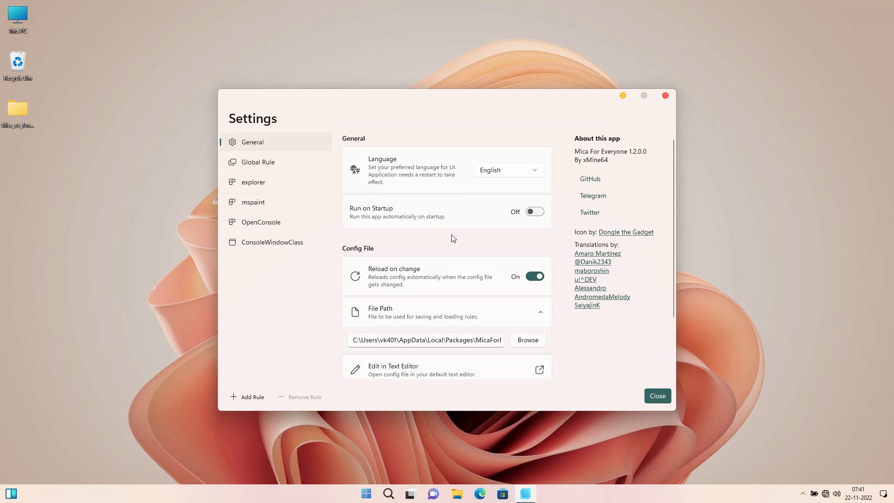
left_click(531, 214)
Place a This PC window beside the Mica settings and set the Global Rule to System titlebar color and None backdrop type
double_click(21, 27)
left_click_drag(240, 90, 102, 92)
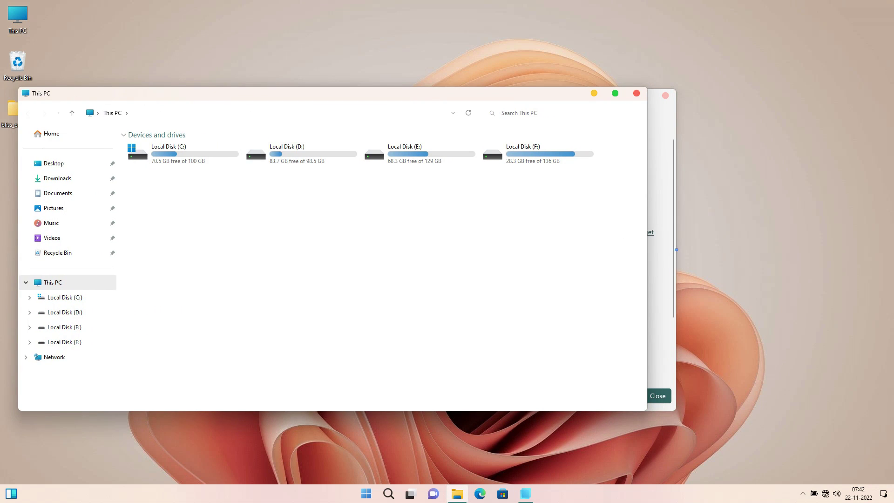
left_click(676, 249)
left_click(296, 167)
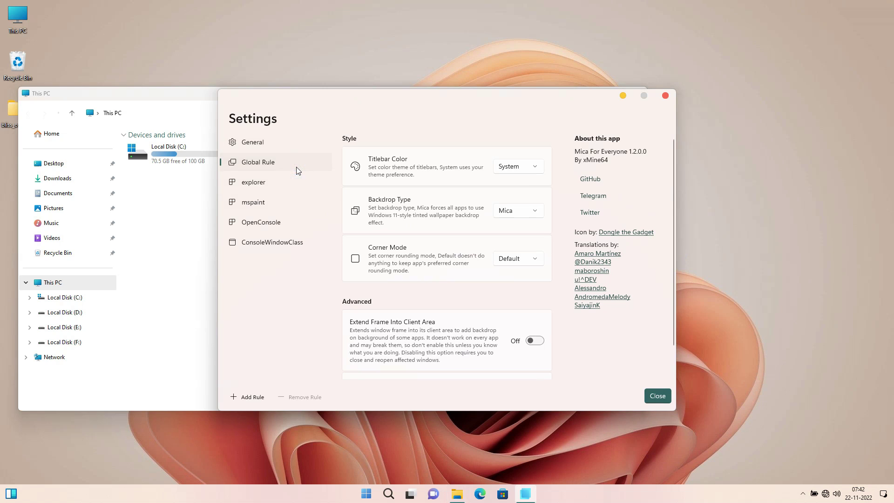
left_click_drag(356, 101, 471, 108)
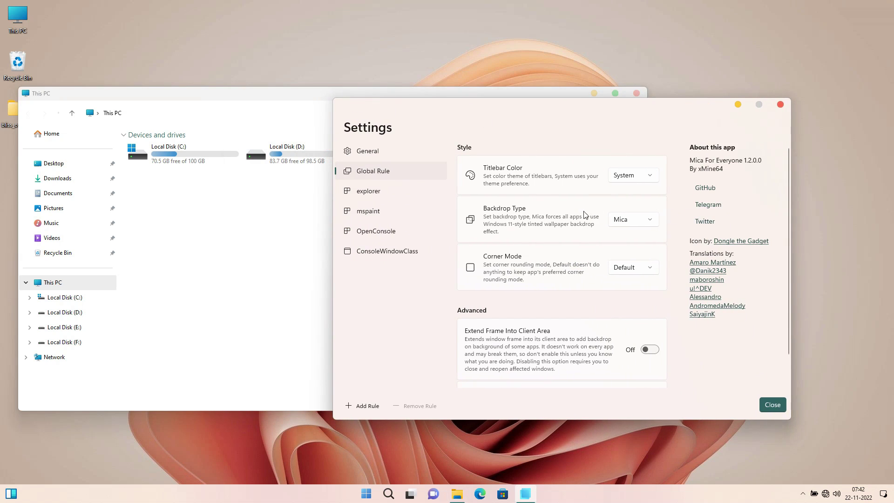
left_click(637, 179)
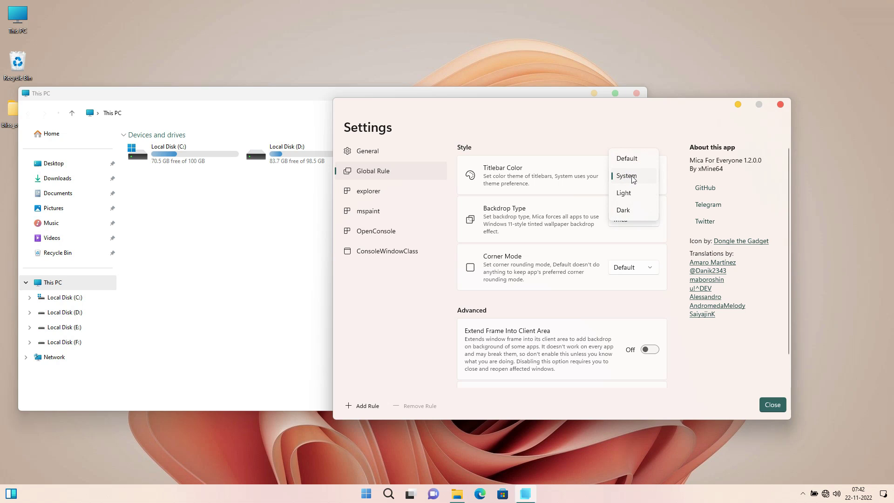
left_click(632, 179)
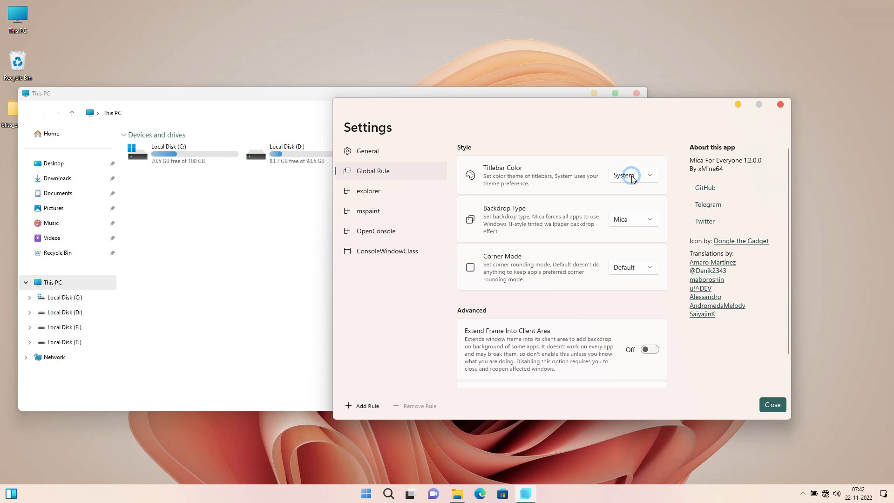
left_click(624, 219)
left_click(626, 205)
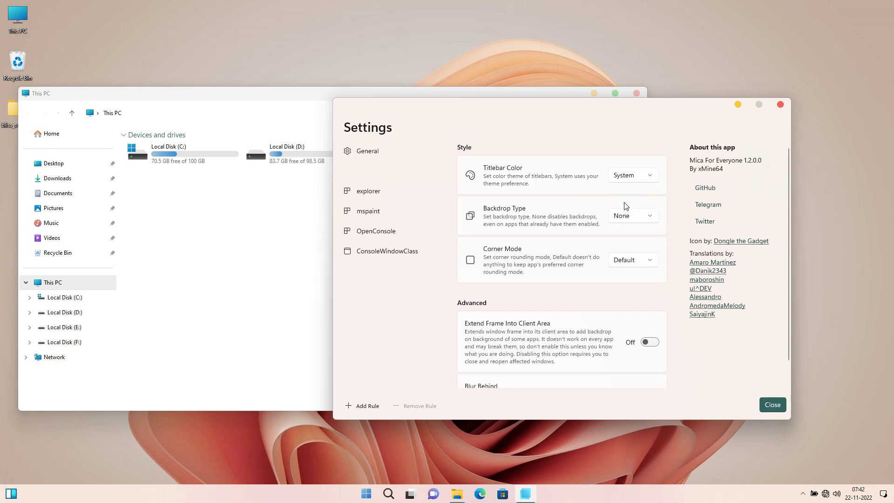
Set the explorer rule's backdrop type to None, review the Global Rule and General settings, and close the Mica settings
left_click(413, 202)
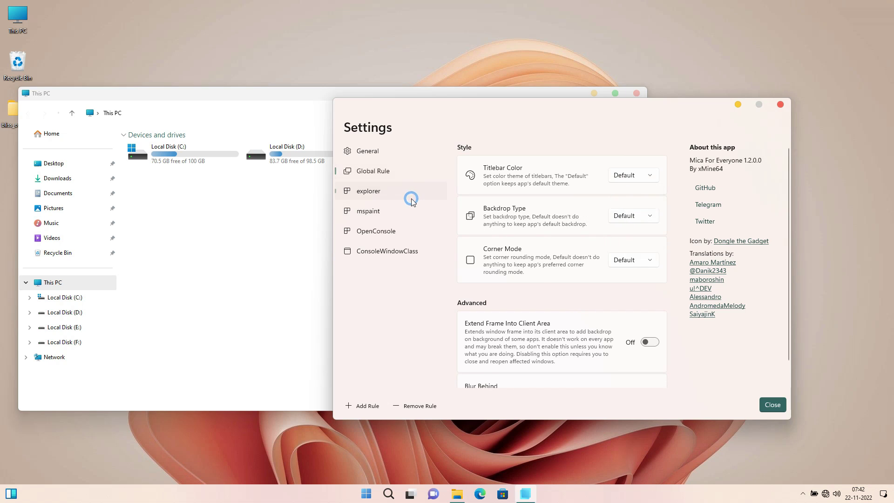
left_click(628, 217)
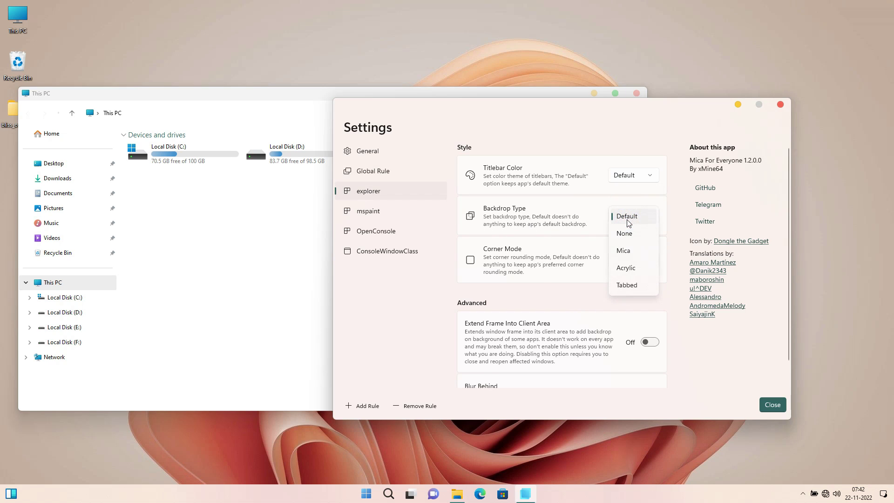
left_click(629, 231)
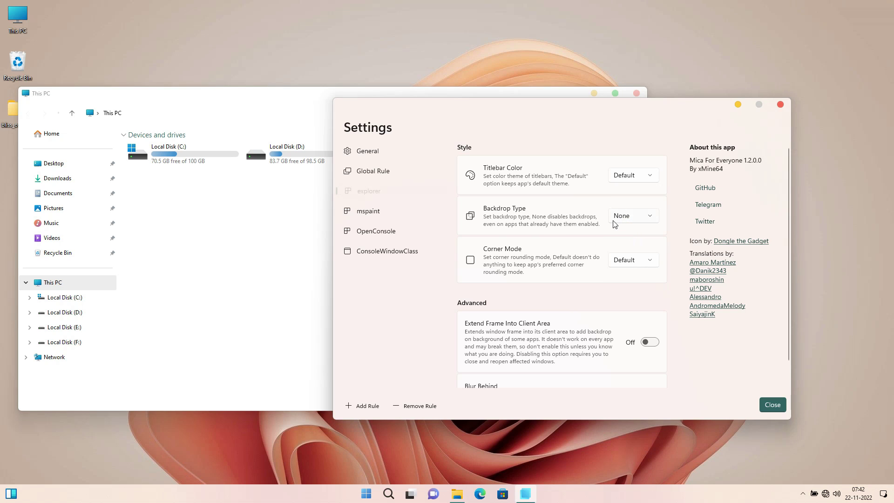
left_click(396, 170)
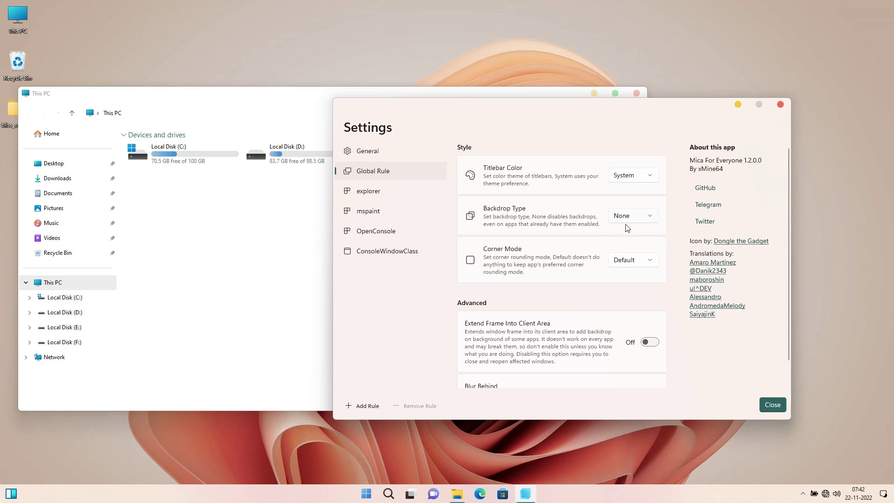
left_click(391, 152)
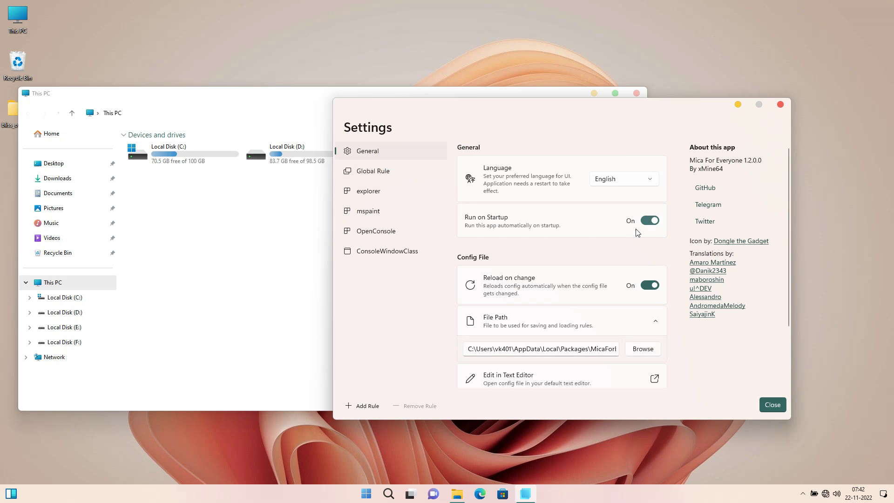
left_click(773, 406)
Examine the This PC window's title bar, reopen the window for another check, and close it
left_click_drag(189, 95, 346, 127)
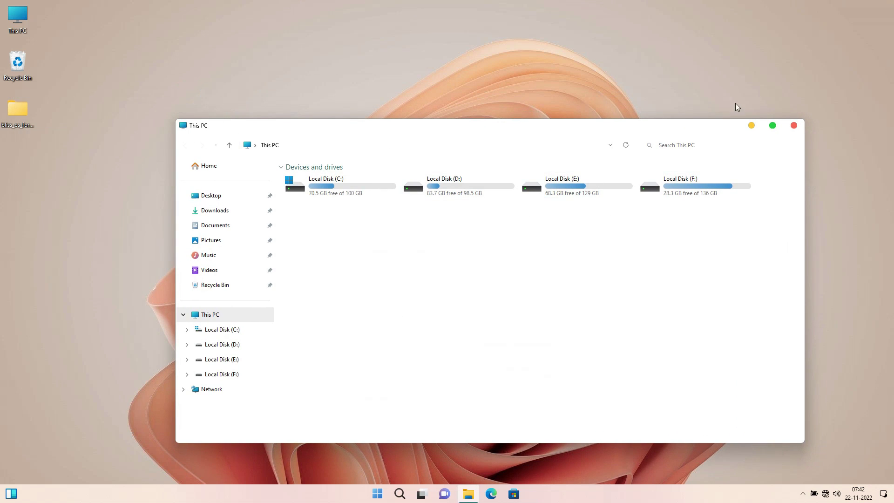
left_click(794, 126)
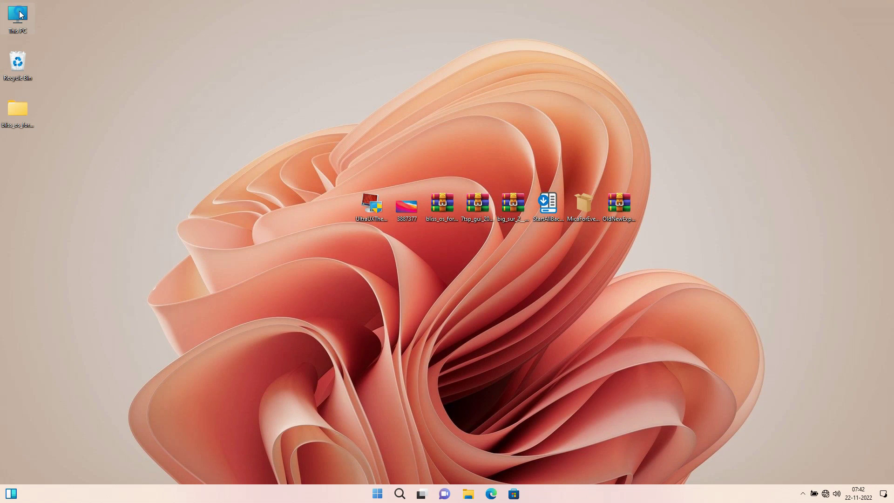
double_click(20, 14)
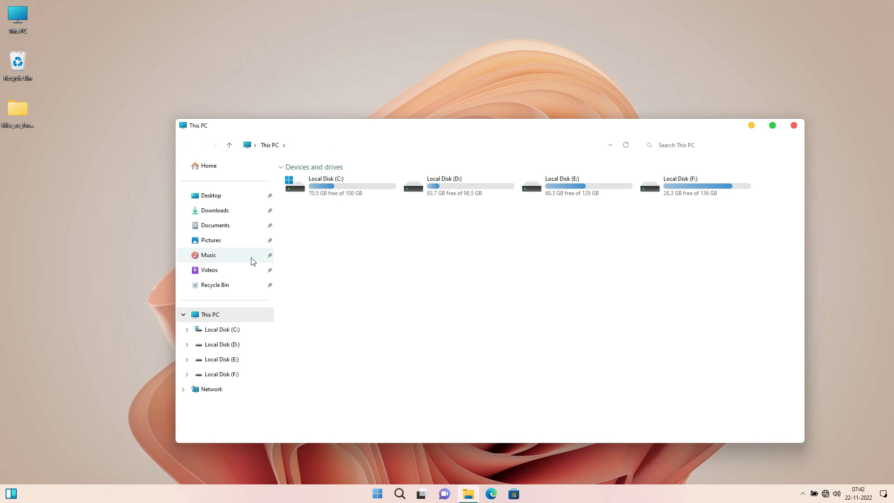
left_click(794, 126)
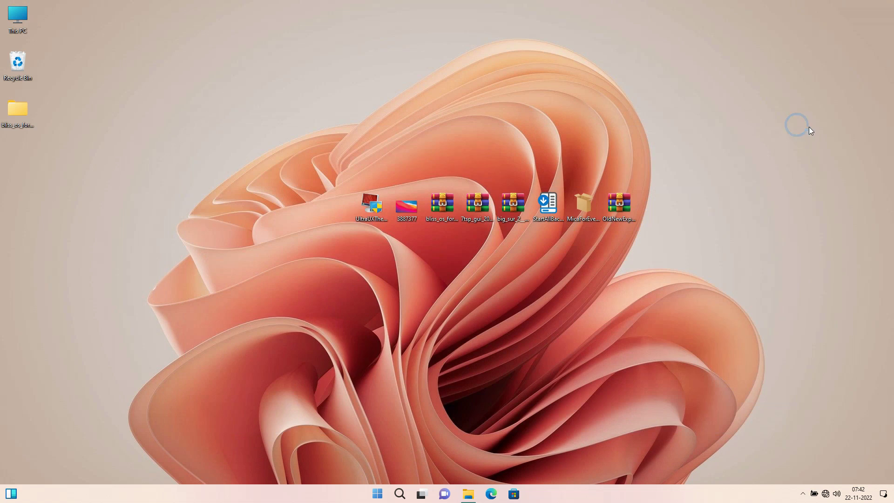
Extract the 7tsp_gui_2019_edition archive on the desktop into its default destination folder
left_click(478, 211)
right_click(480, 214)
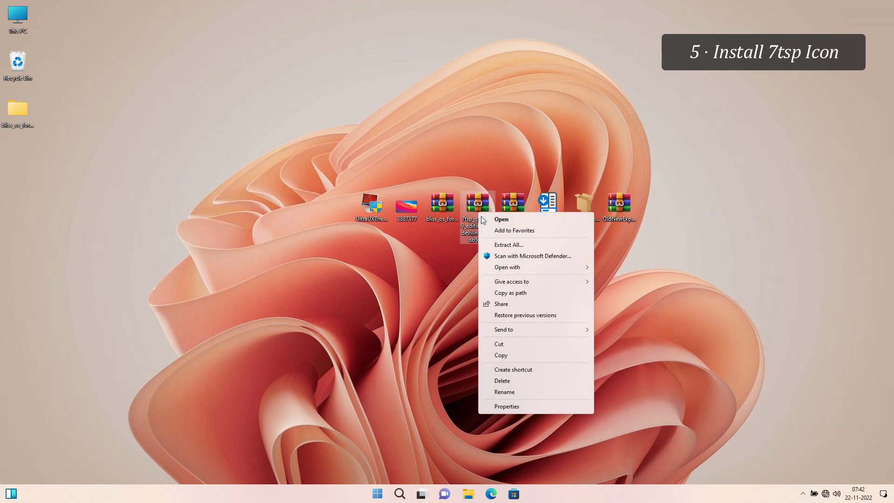
left_click(500, 245)
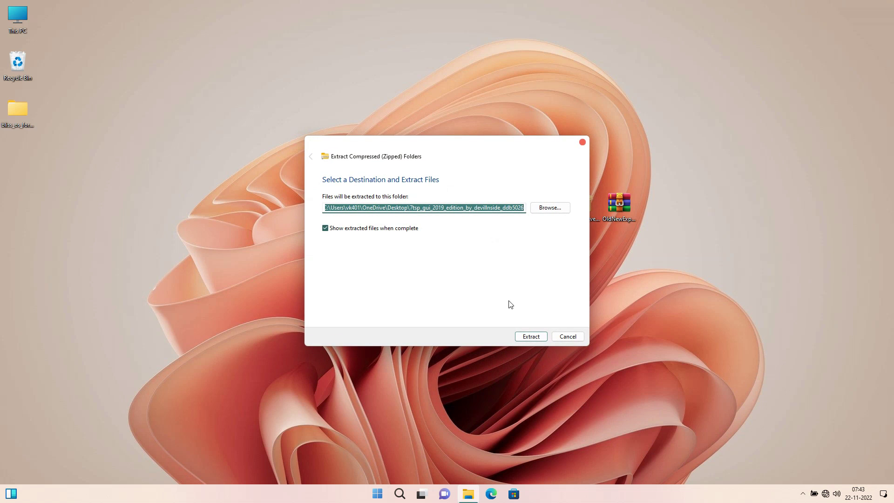
left_click(526, 336)
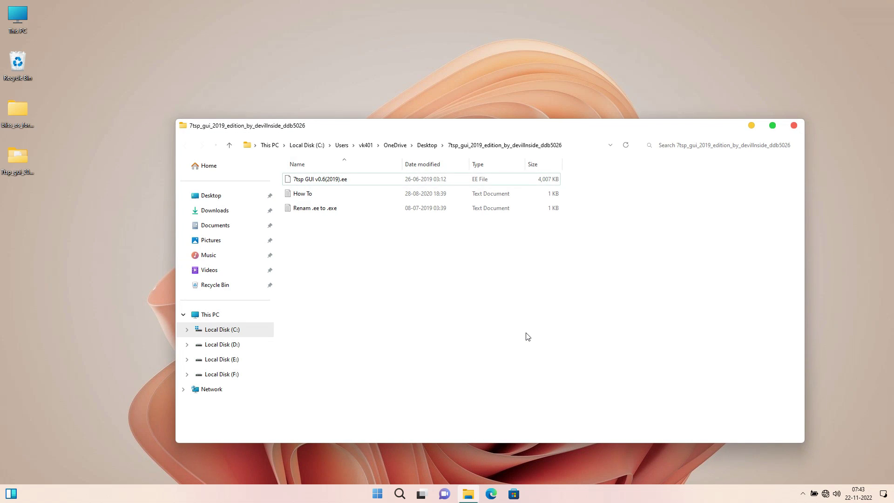
Rename the file 7tsp GUI v0.6(2019).ee to 7tsp GUI v0.6(2019).exe and accept the extension change
left_click(343, 180)
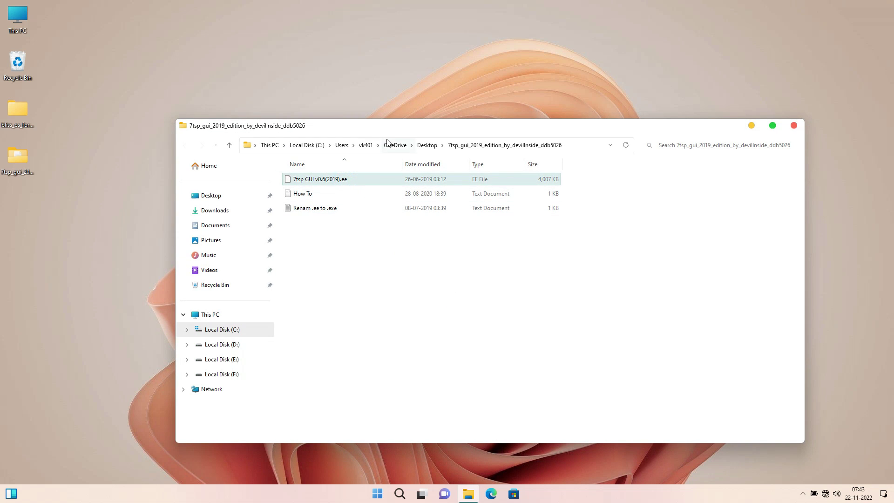
left_click_drag(391, 133, 392, 107)
right_click(368, 218)
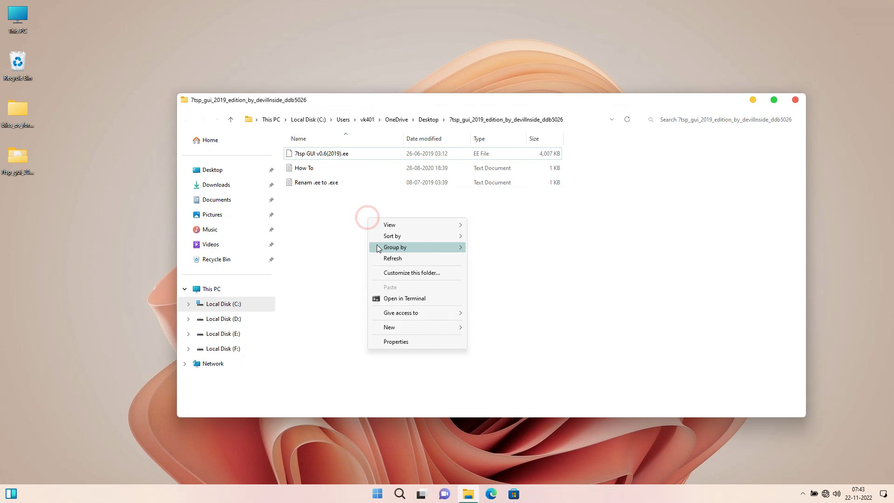
left_click(381, 259)
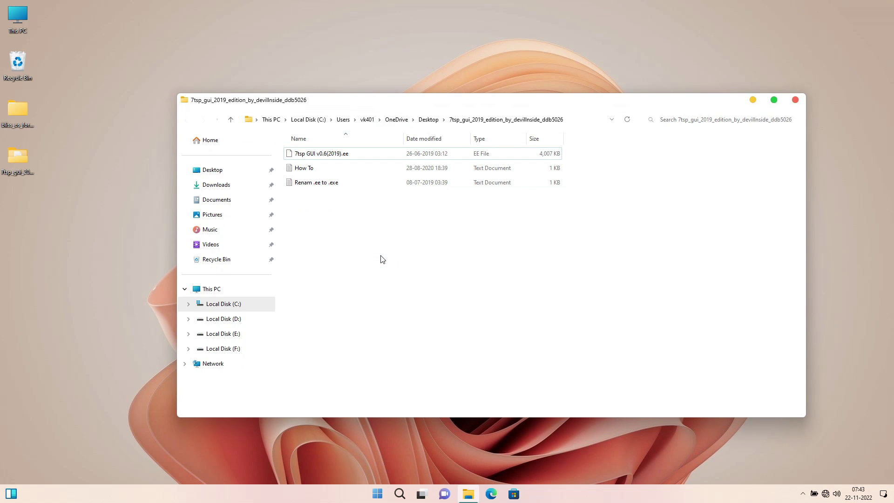
left_click(345, 159)
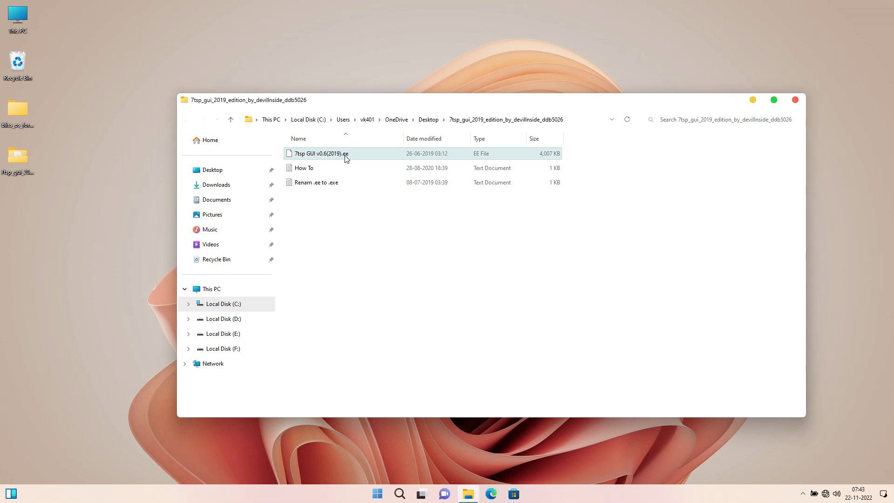
left_click(346, 158)
left_click(346, 153)
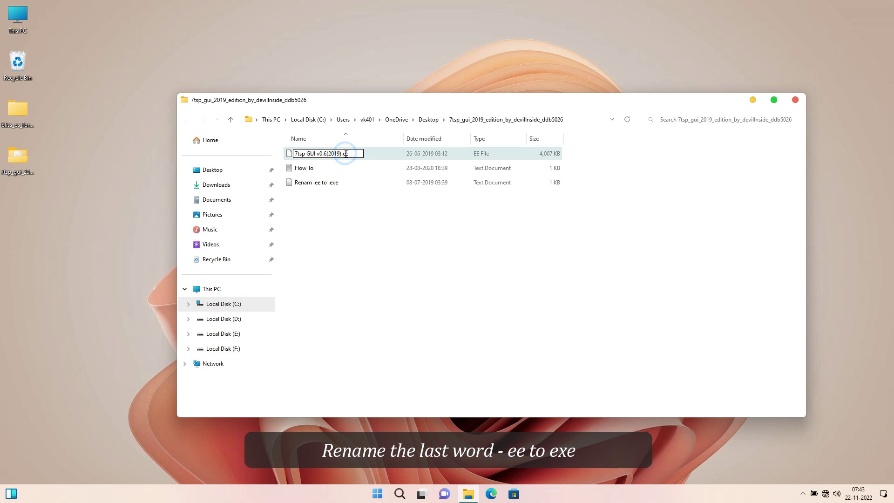
type("x")
double_click(350, 154)
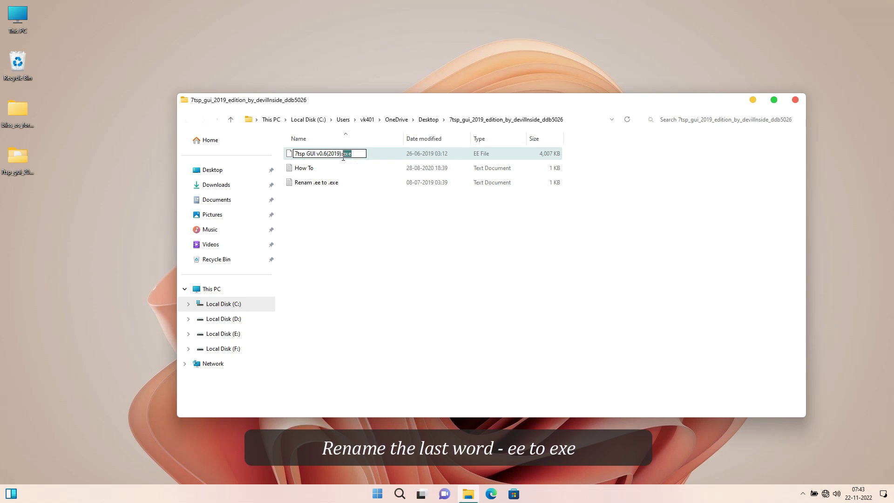
left_click(364, 213)
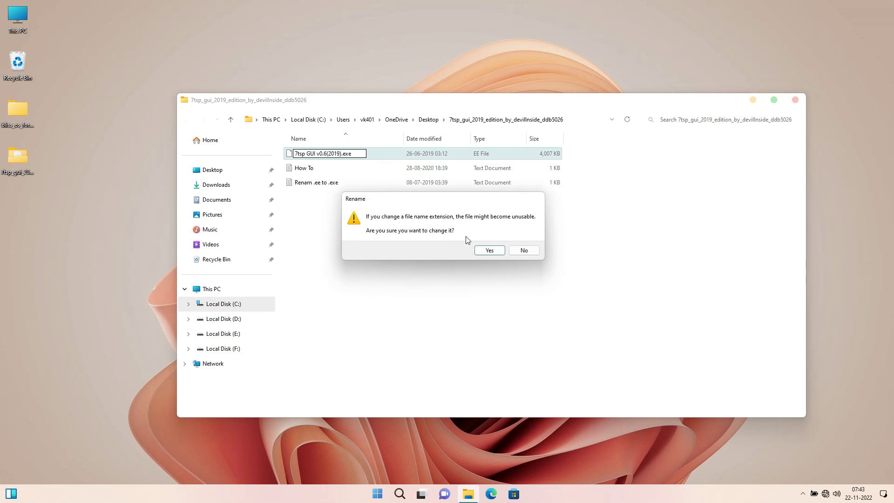
left_click(485, 250)
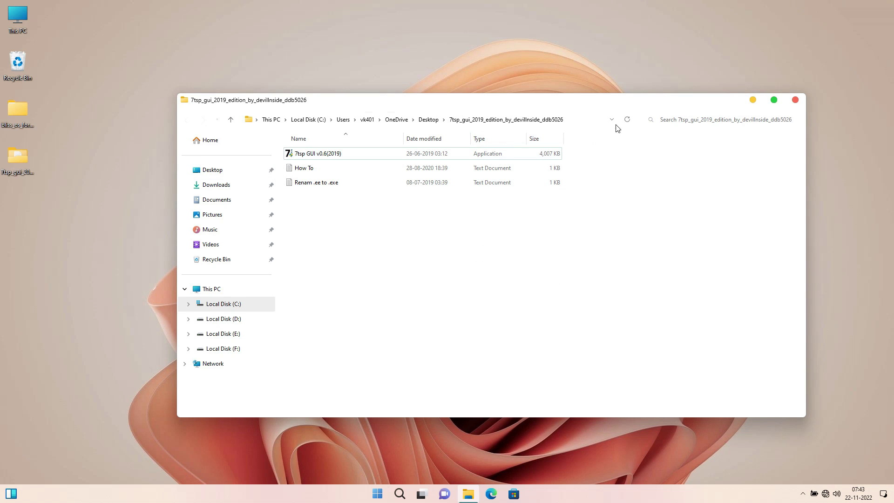
Minimize the 7tsp folder window and extract the big_sur_2 Windows 10 themes archive to its default destination folder
left_click(754, 99)
left_click(511, 207)
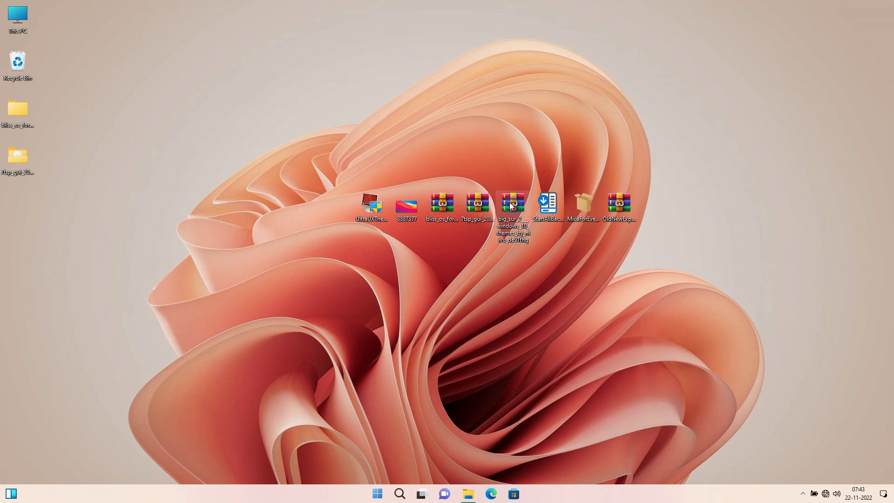
right_click(507, 202)
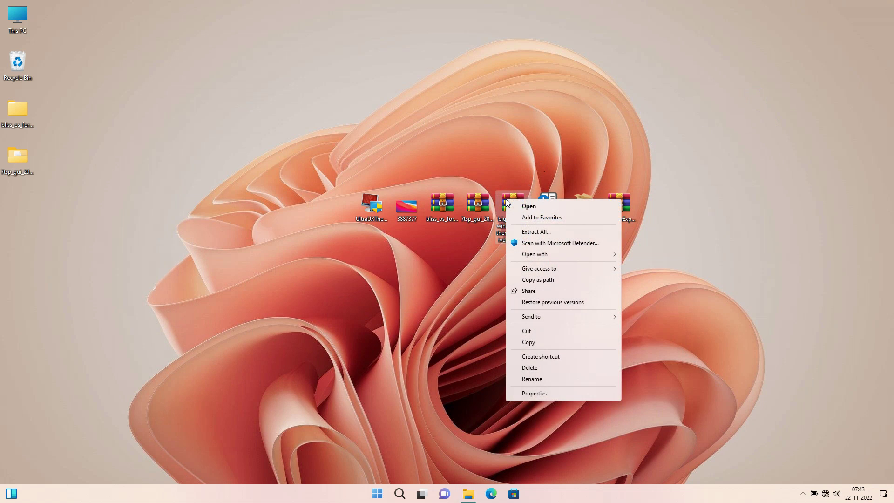
left_click(534, 232)
left_click(527, 337)
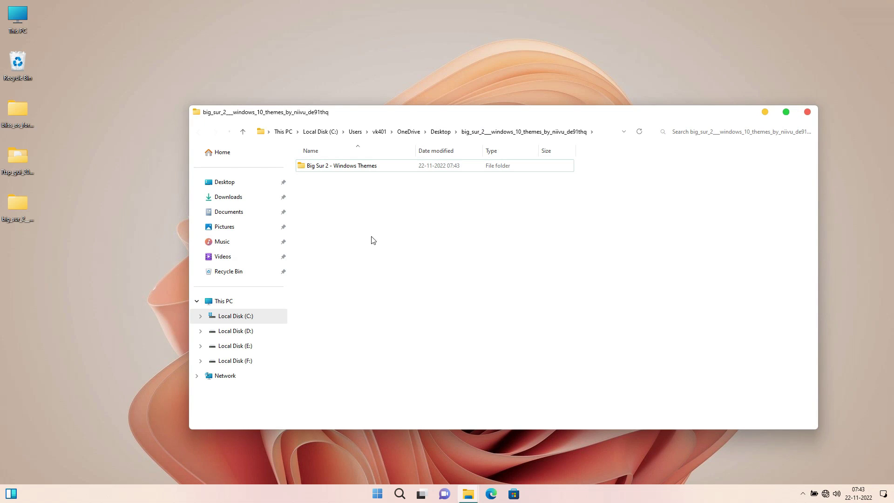
In the 7TSP Icon theme folder of Big Sur 2 - Windows Themes, rename the LightMode pack to 7tsp Big Sur LightMode.7z
double_click(355, 170)
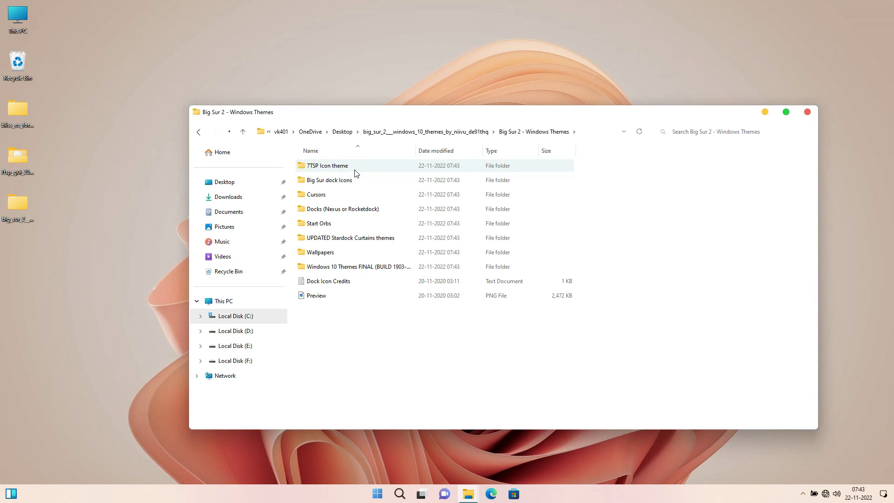
left_click(327, 170)
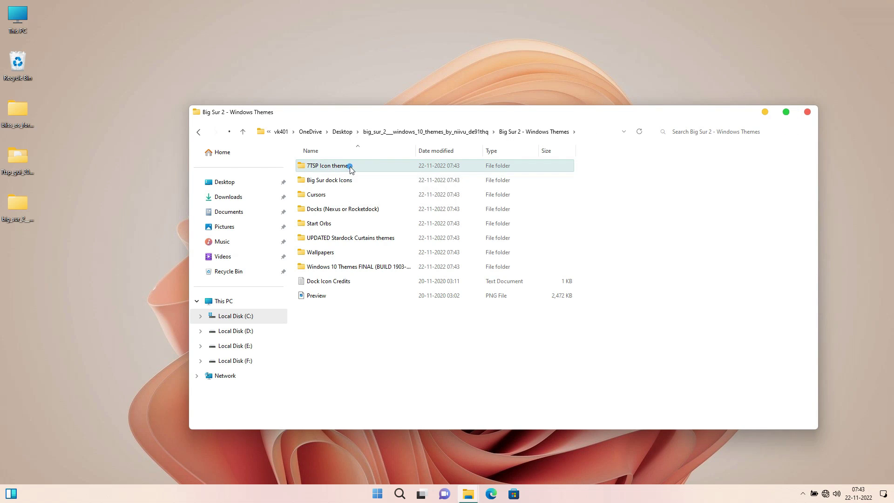
double_click(350, 167)
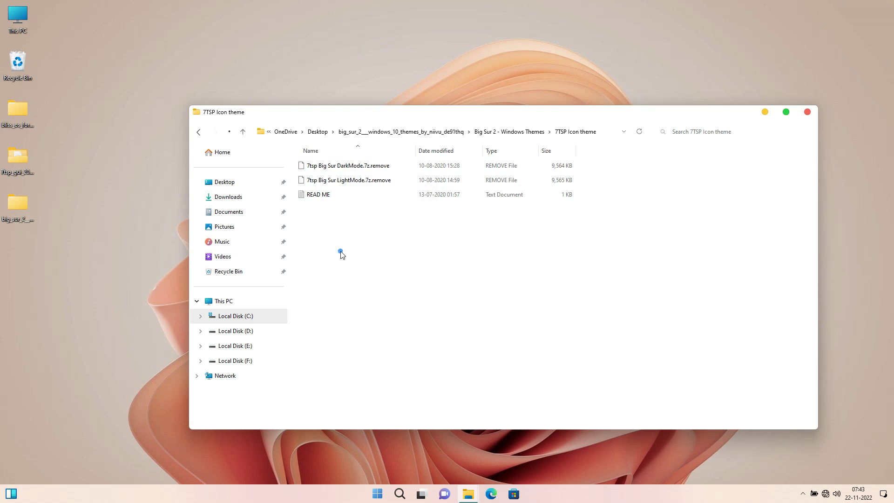
left_click(313, 172)
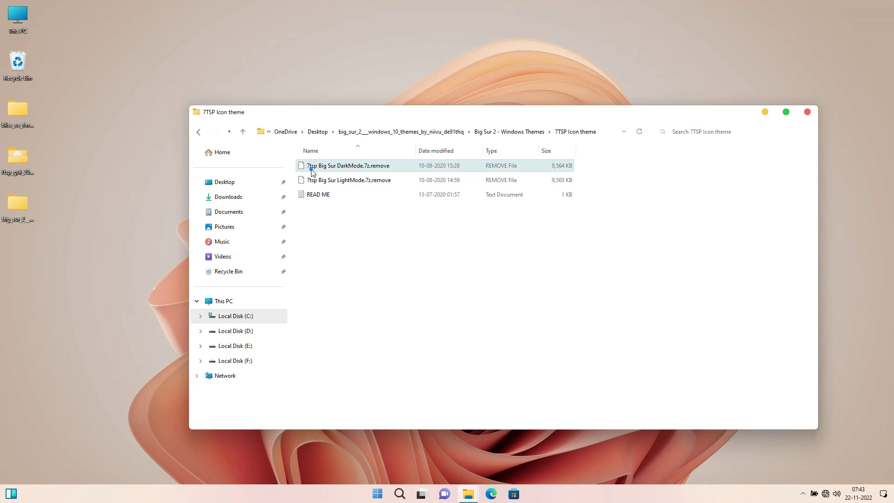
left_click(377, 182)
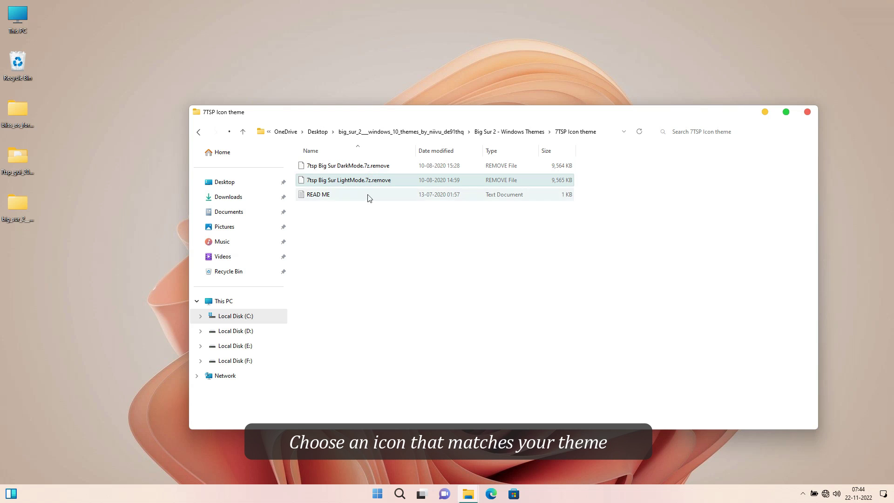
left_click(372, 180)
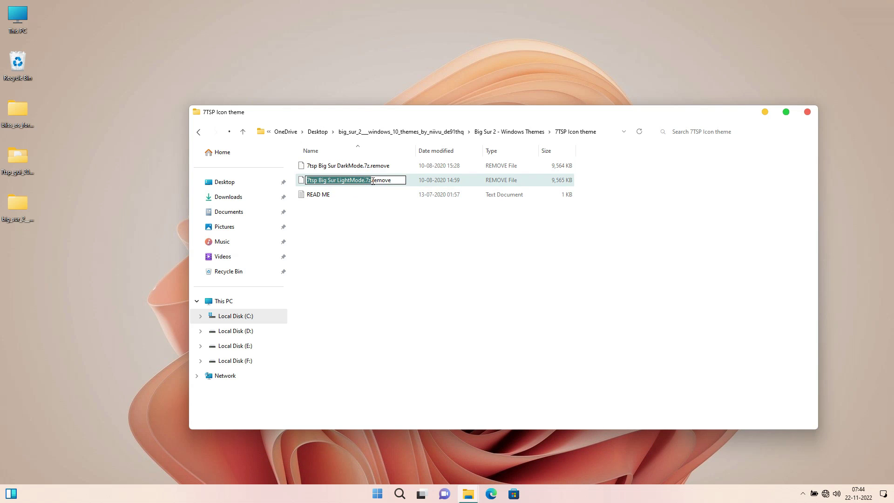
left_click_drag(371, 181, 405, 183)
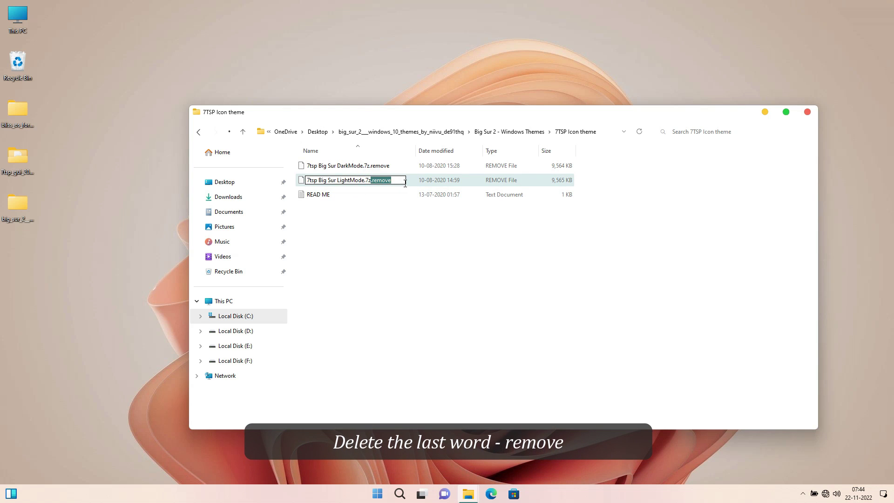
left_click(387, 199)
left_click(490, 251)
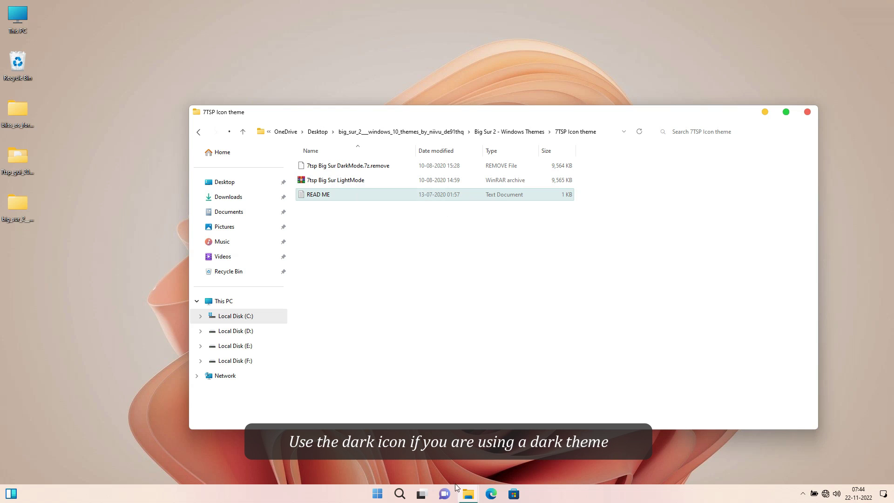
Launch 7tsp GUI v0.6(2019) from its extracted folder, accept the agreement and close the ReadMe file
mouse_move(470, 494)
left_click(449, 463)
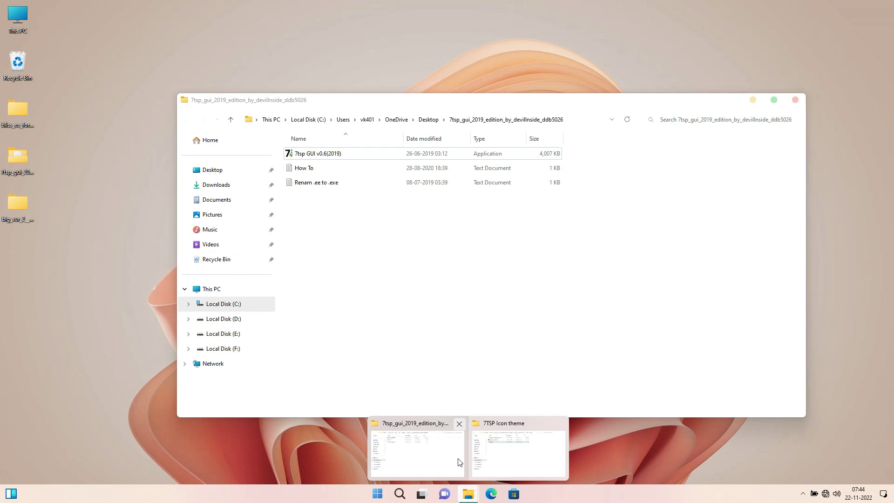
double_click(335, 155)
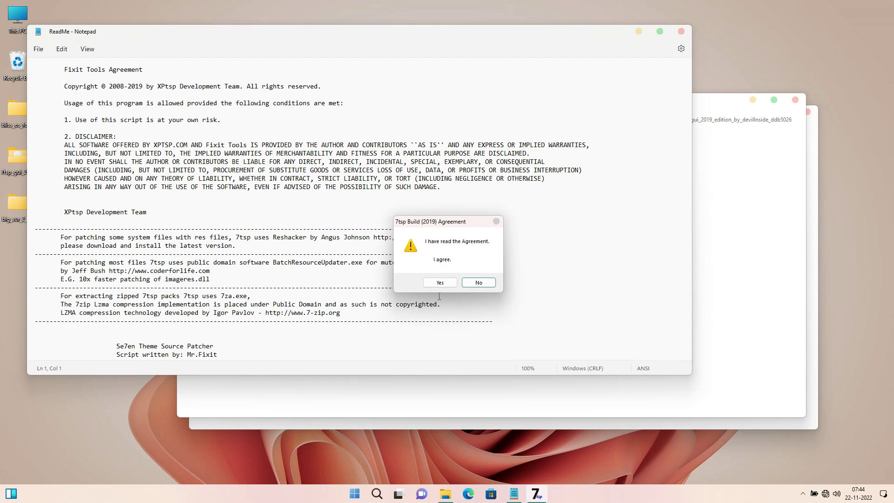
left_click(440, 283)
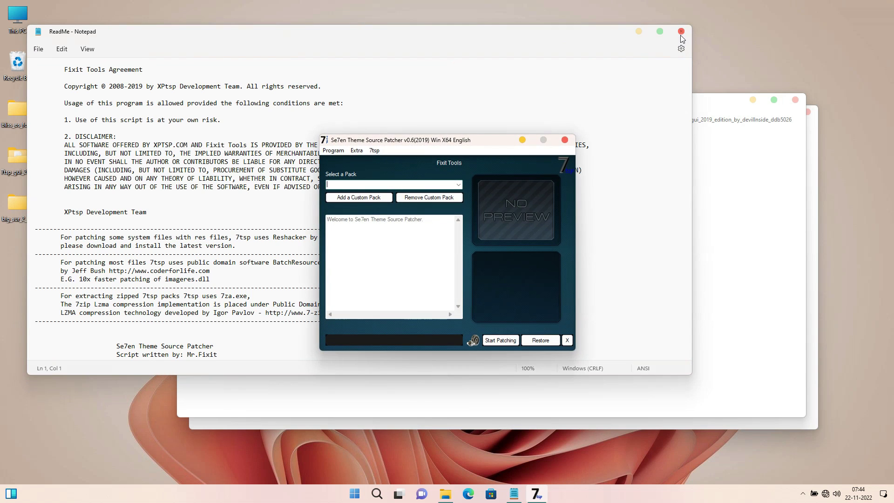
left_click(681, 37)
left_click(681, 35)
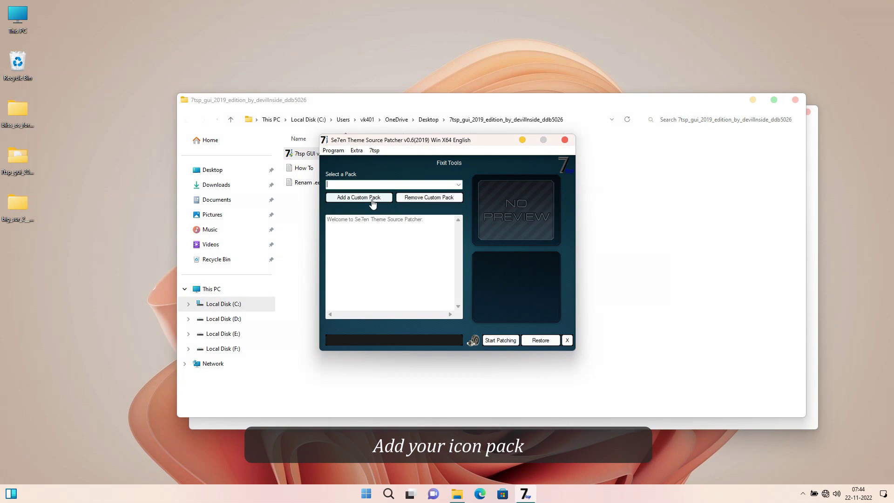
Add 7tsp Big Sur LightMode from the 7TSP Icon theme folder as a custom pack and patch the system with it
left_click(371, 198)
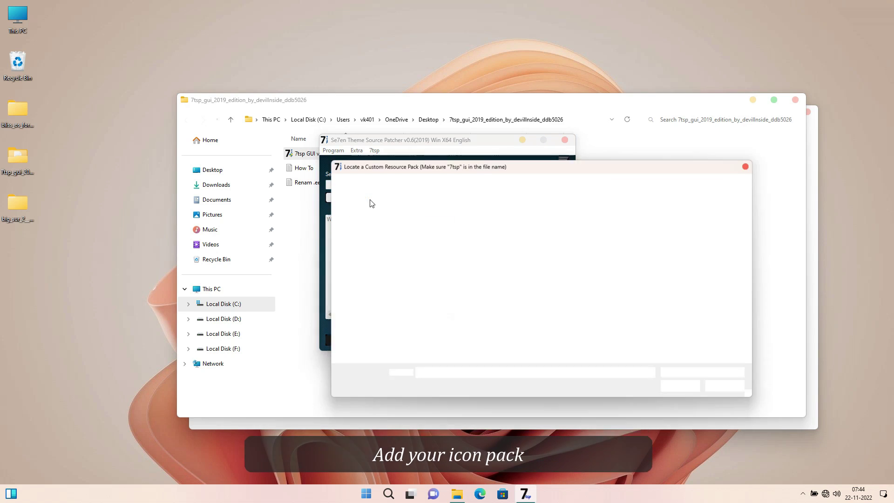
left_click(432, 230)
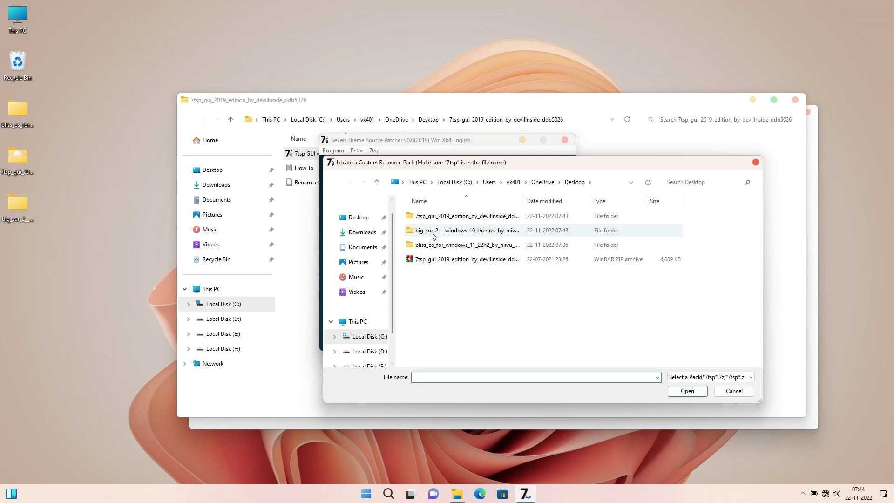
double_click(450, 228)
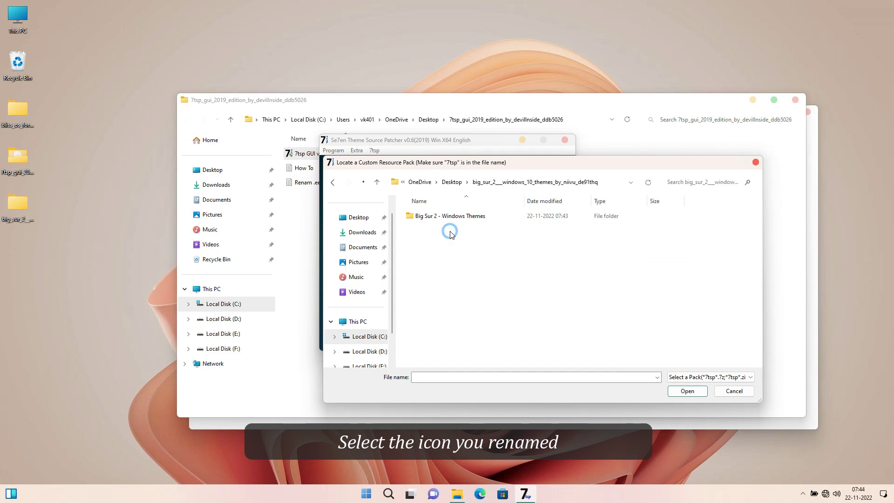
double_click(450, 218)
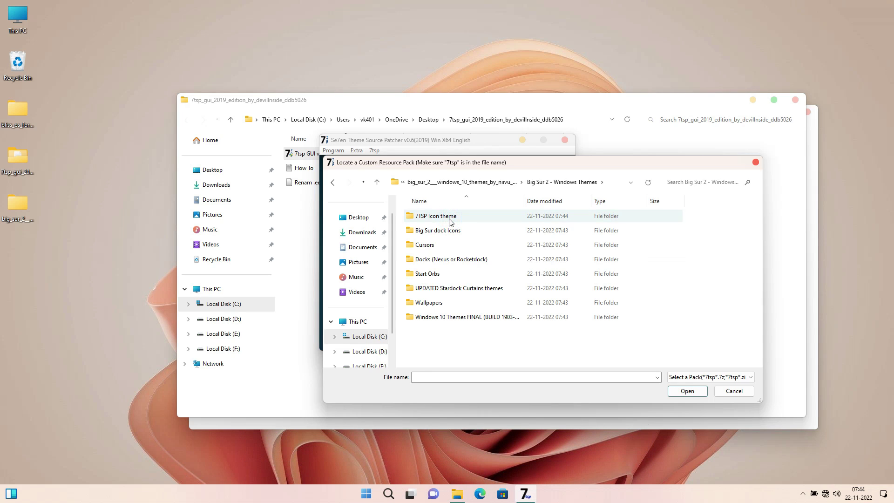
double_click(450, 218)
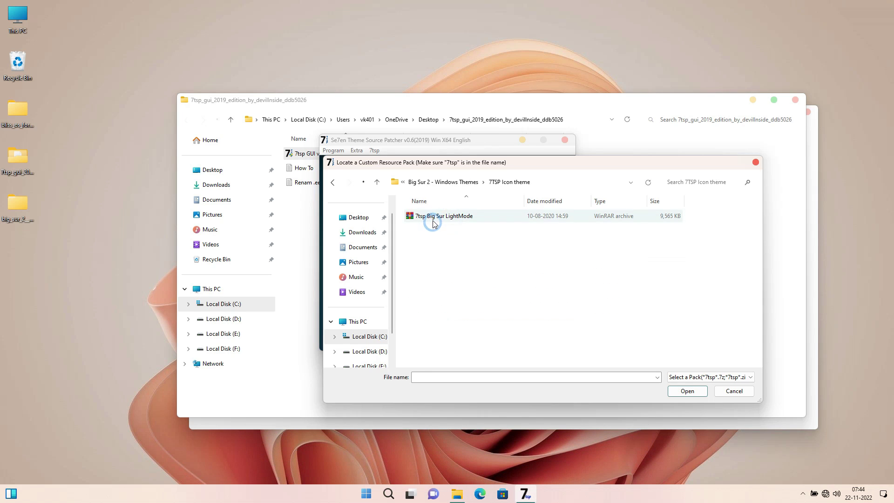
left_click(434, 222)
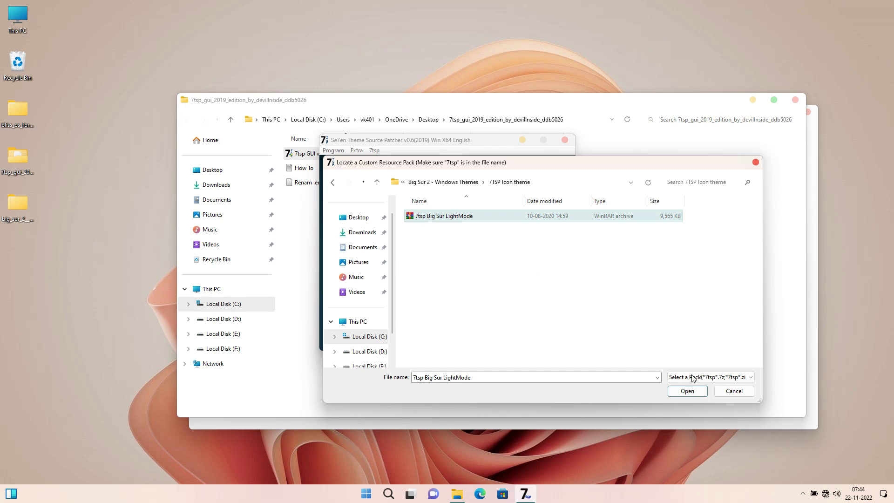
left_click(685, 391)
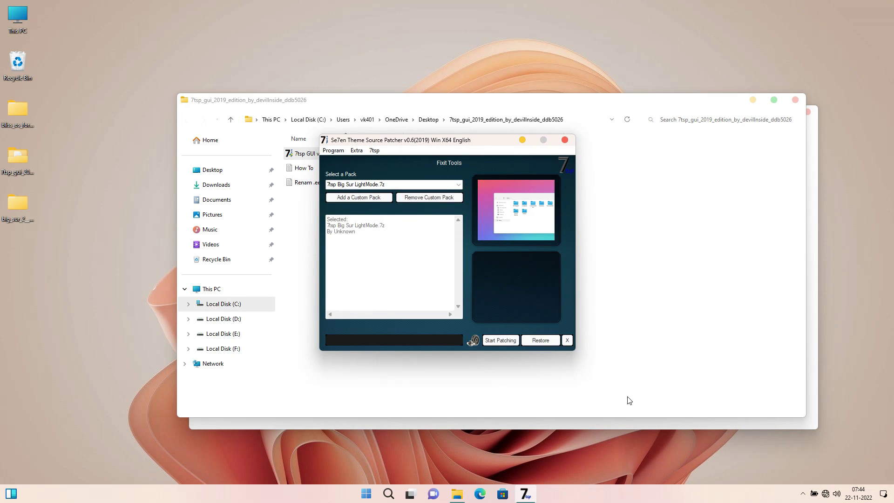
left_click(507, 346)
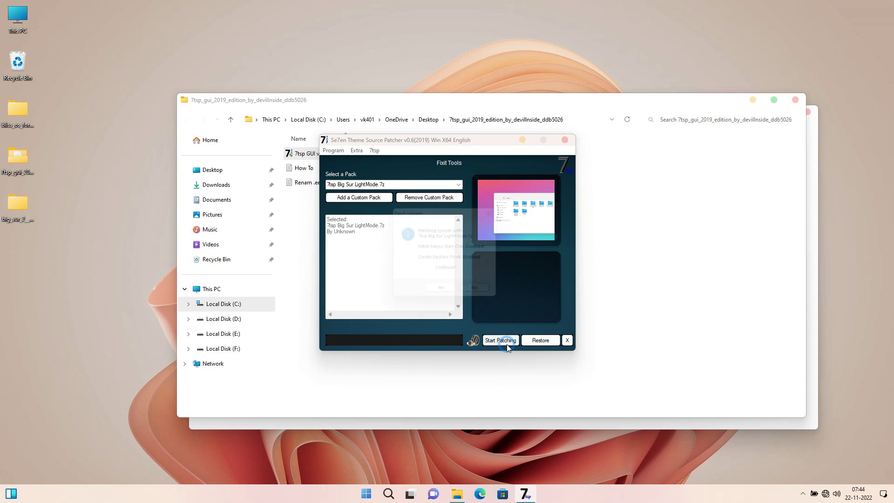
left_click(454, 297)
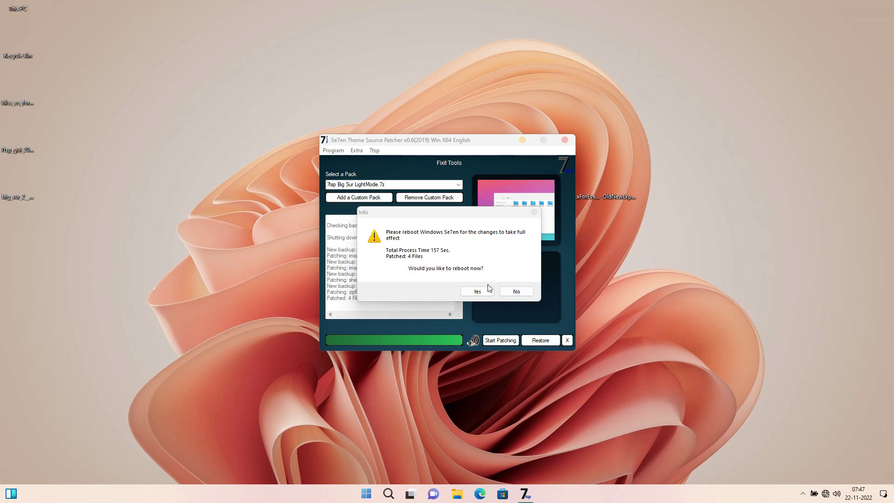
Reboot Windows to apply the 7tsp icon patch and dismiss the system patched message
left_click(475, 292)
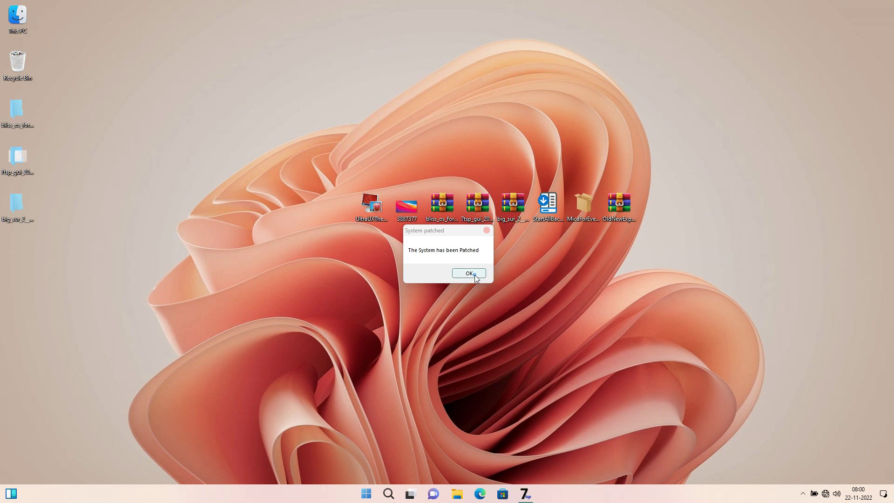
left_click(475, 275)
left_click(407, 207)
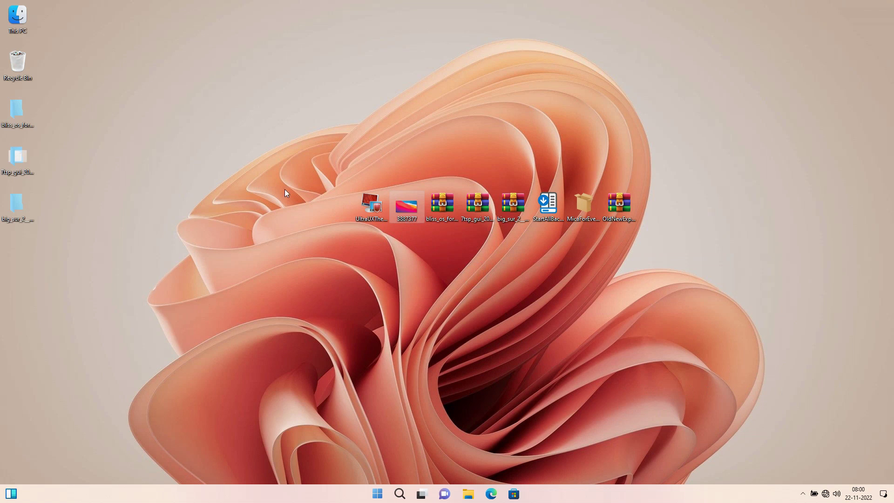
Examine the patched drive and folder icons in This PC, Home and Local Disk (C:), and minimize the window
double_click(19, 17)
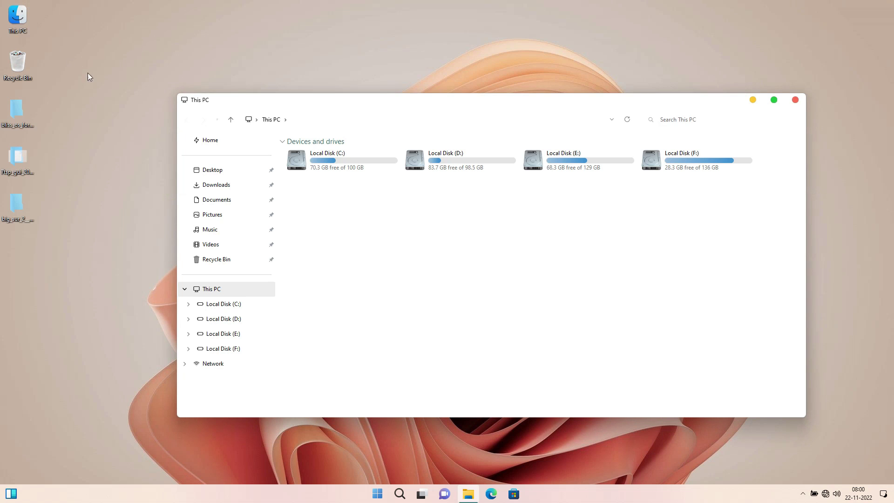
left_click(217, 142)
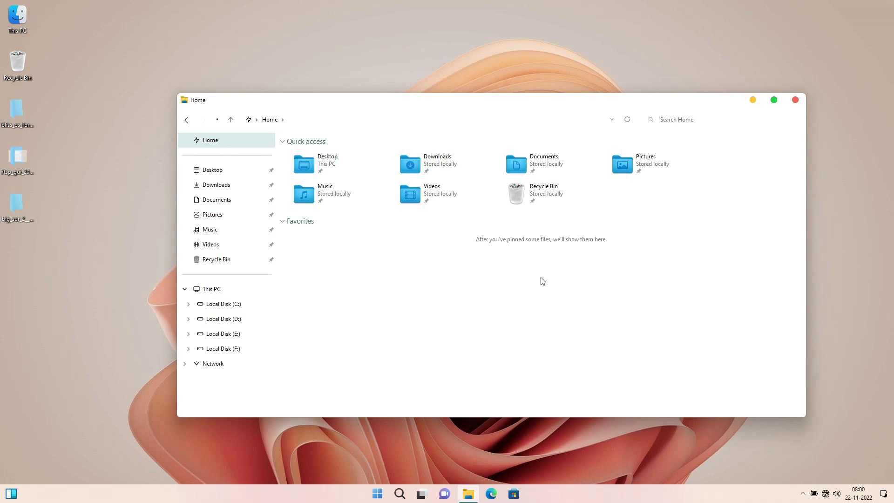
left_click(245, 285)
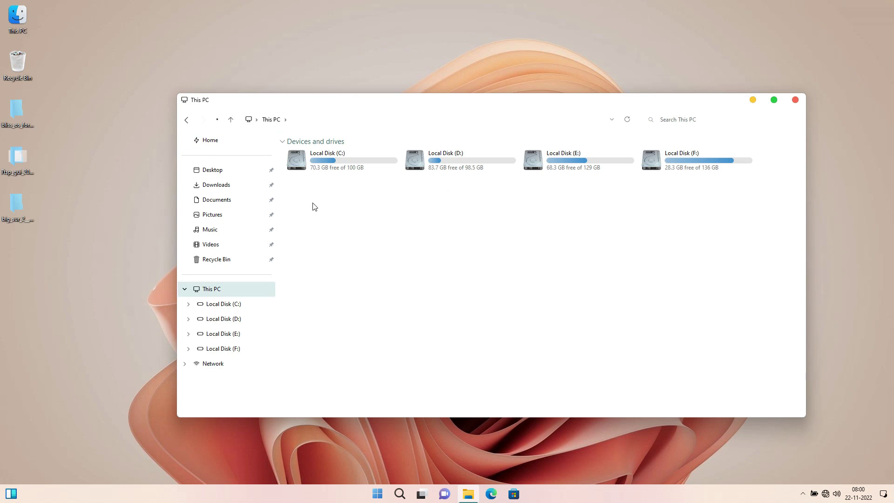
double_click(321, 172)
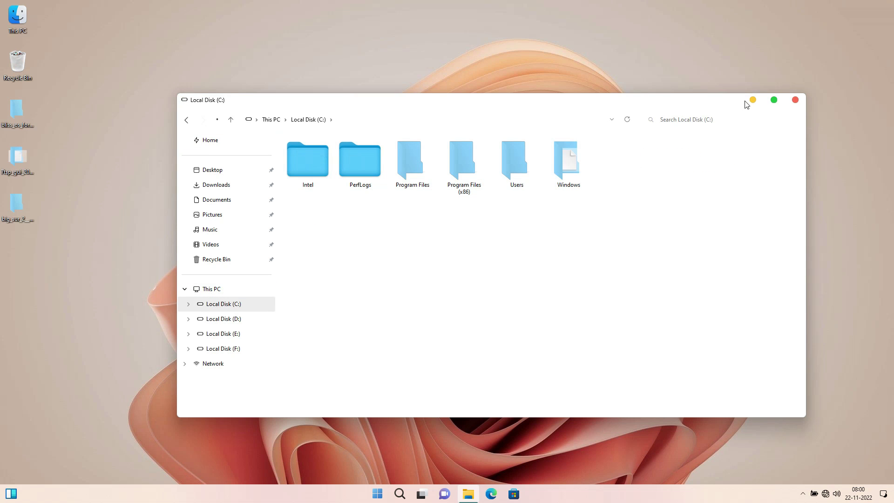
left_click(752, 100)
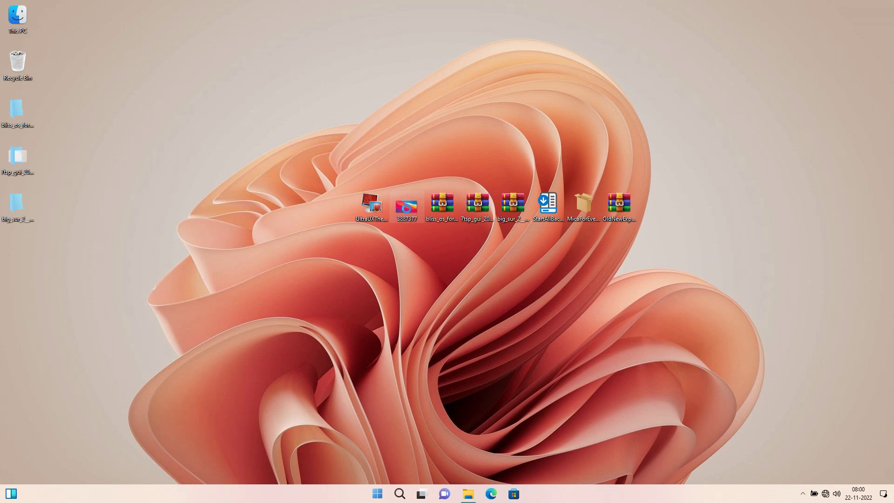
Set the image 3887377 as the desktop background, check File Explorer's Home view against it and close the window
right_click(407, 200)
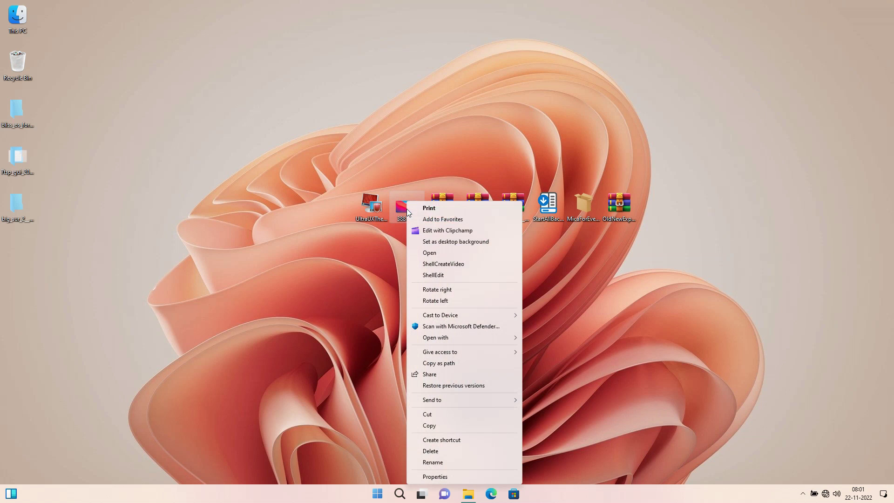
left_click(423, 243)
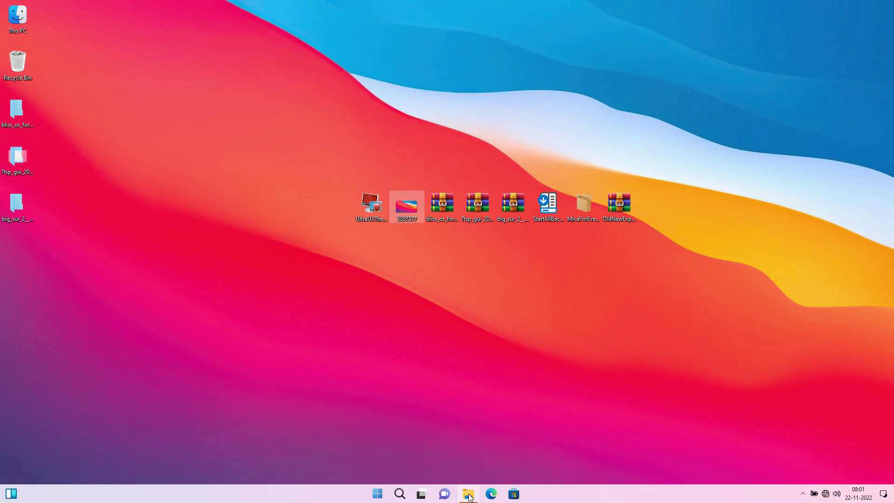
left_click(468, 495)
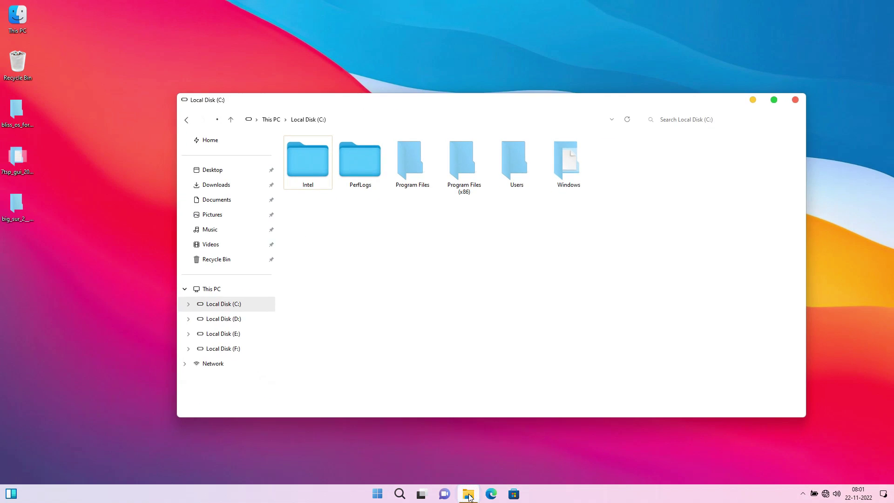
left_click(231, 170)
left_click(228, 143)
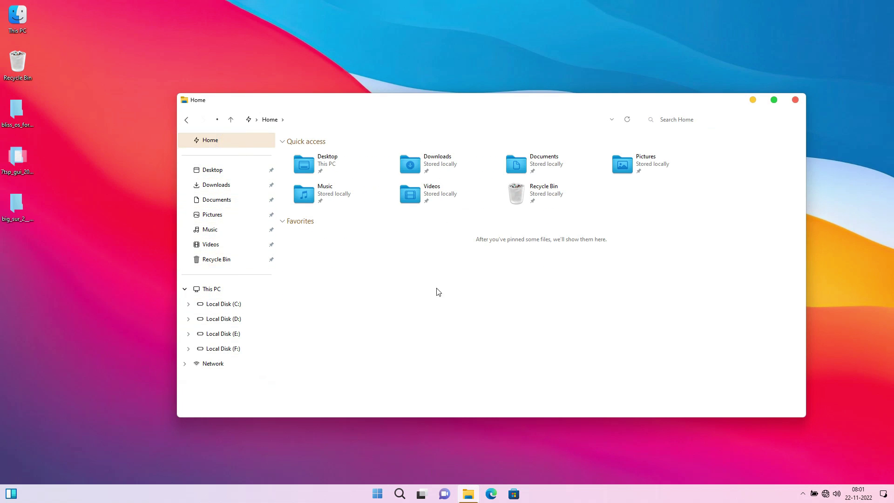
left_click(797, 101)
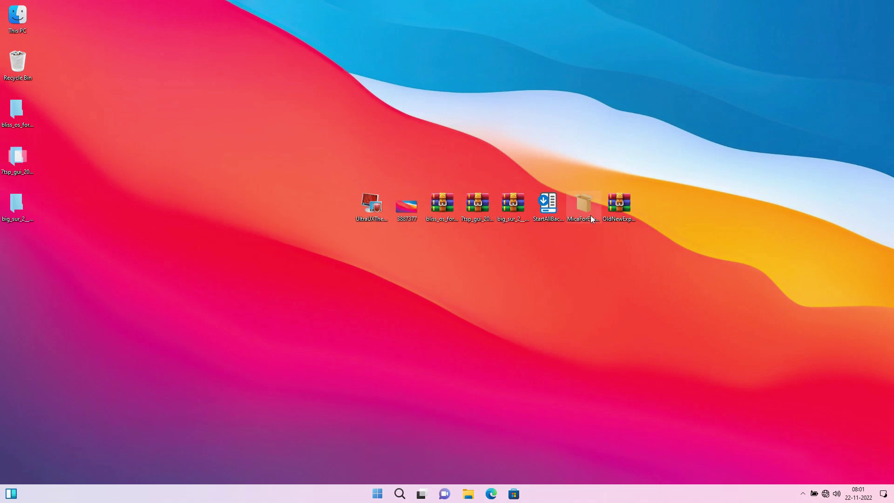
Install the cursor set from the Install setup file in the Cursors folder of Big Sur 2 - Windows Themes and close the folder
double_click(33, 209)
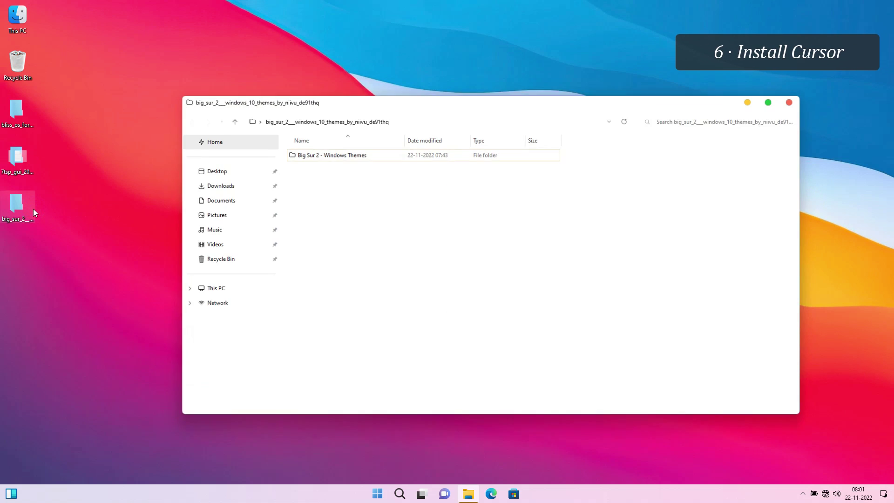
double_click(310, 155)
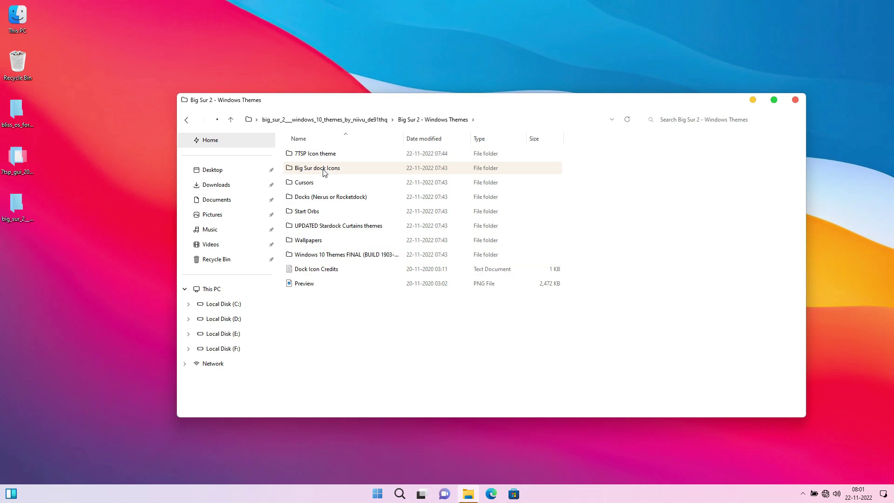
left_click(298, 184)
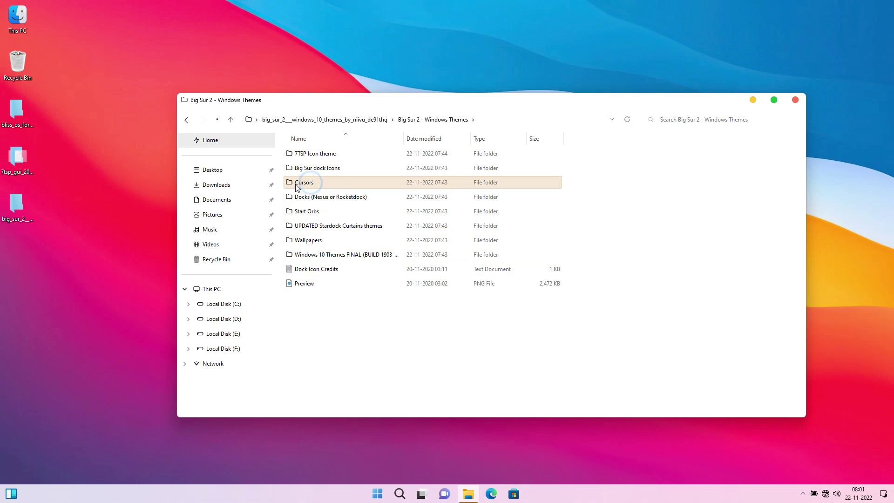
double_click(338, 188)
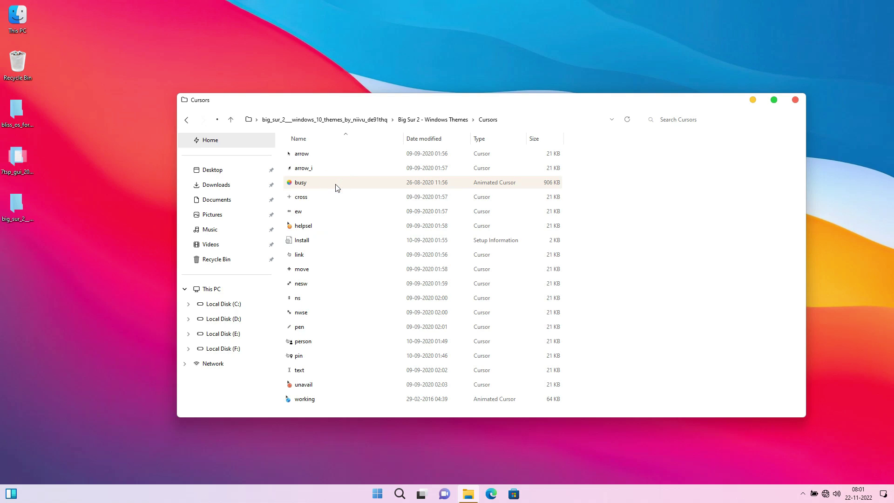
left_click(312, 241)
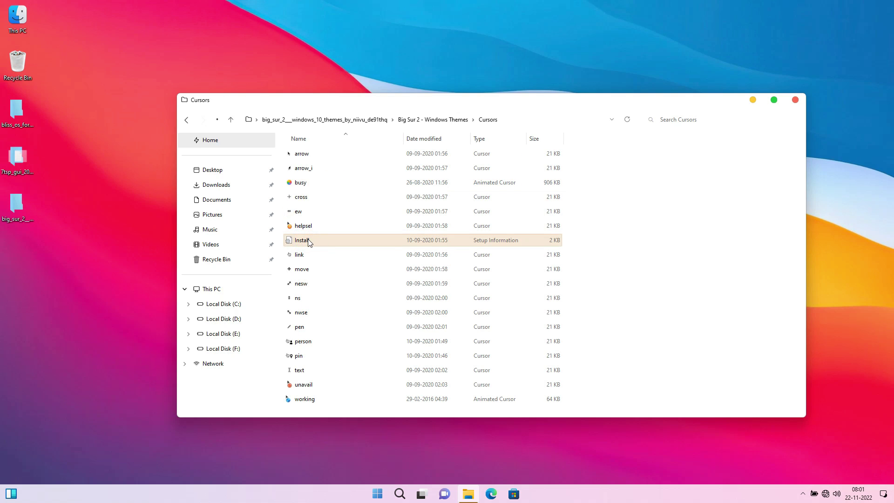
right_click(320, 241)
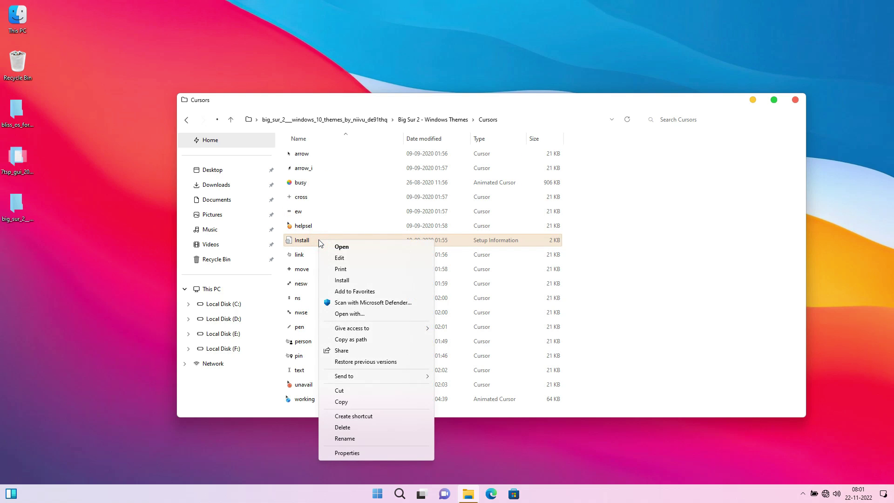
left_click(332, 279)
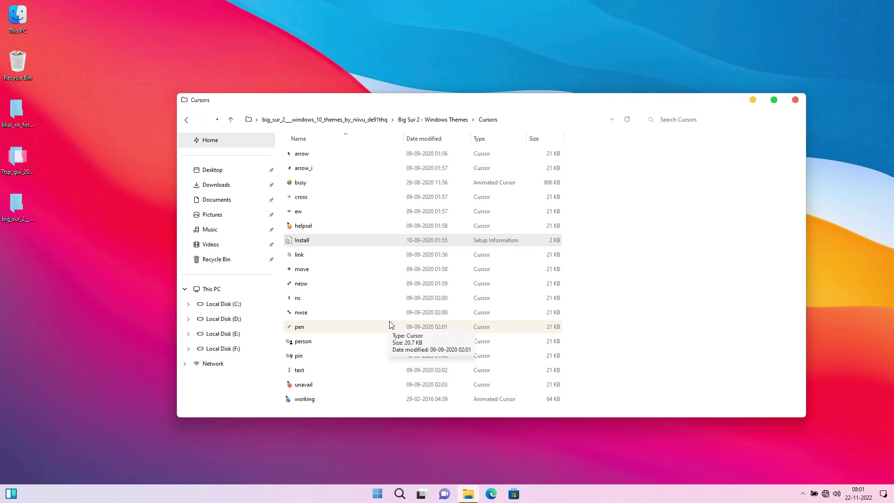
left_click(792, 104)
Set the mouse pointer scheme to Big Sur in the Themes personalization settings and close Settings
right_click(792, 105)
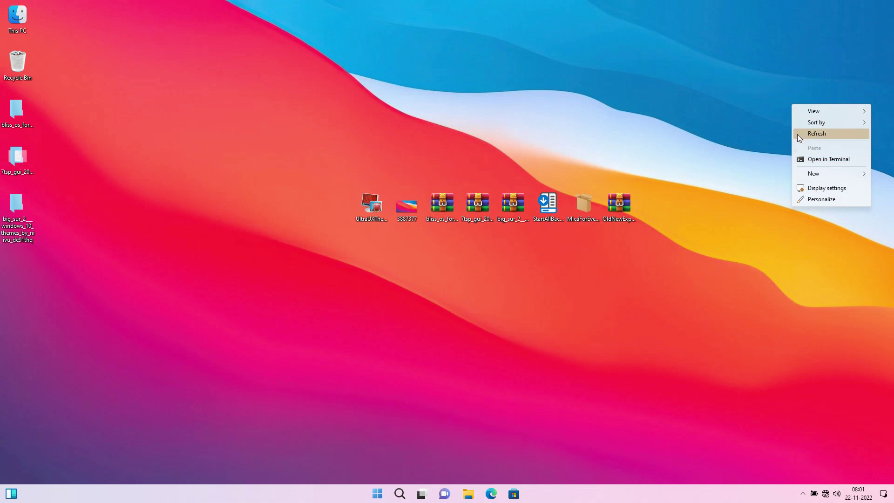
left_click(804, 198)
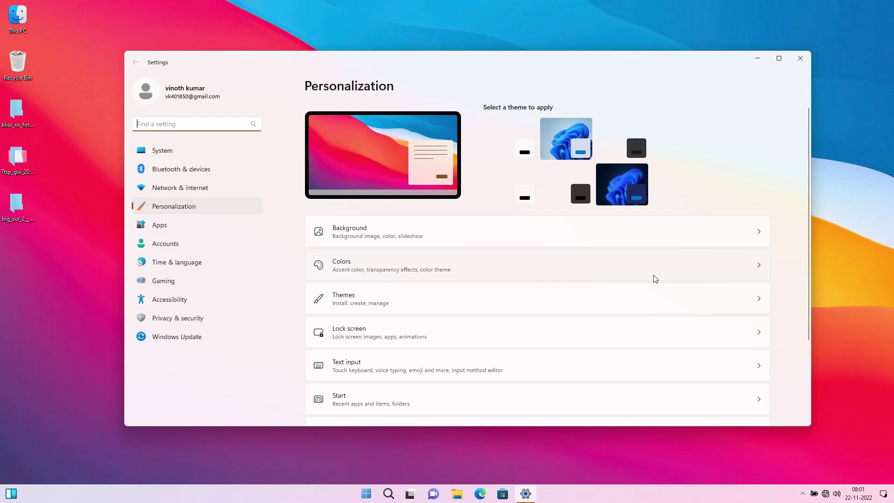
left_click(339, 297)
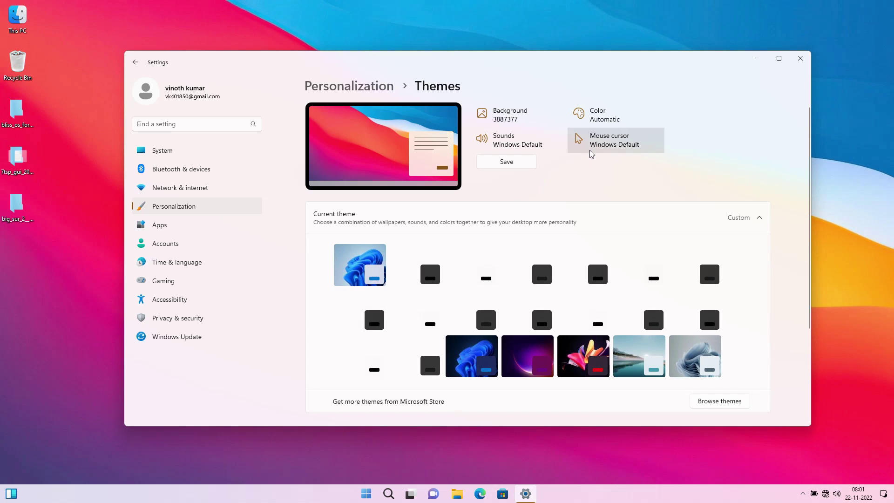
left_click(592, 153)
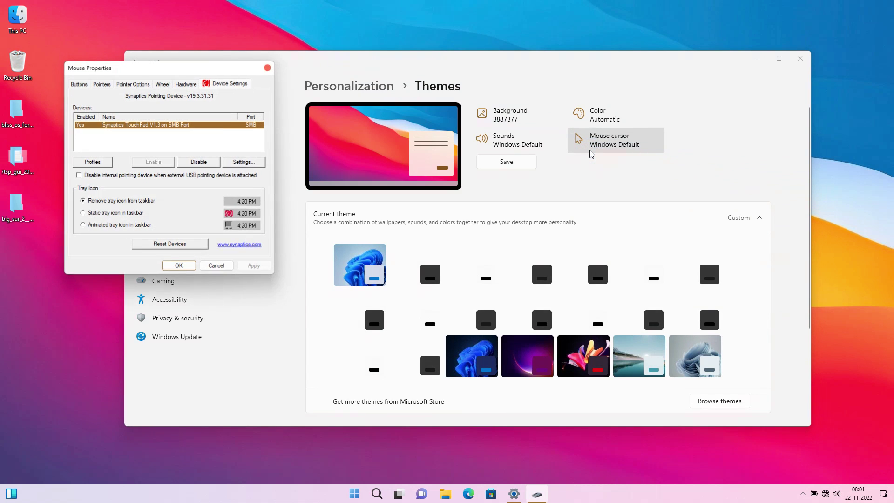
left_click(79, 86)
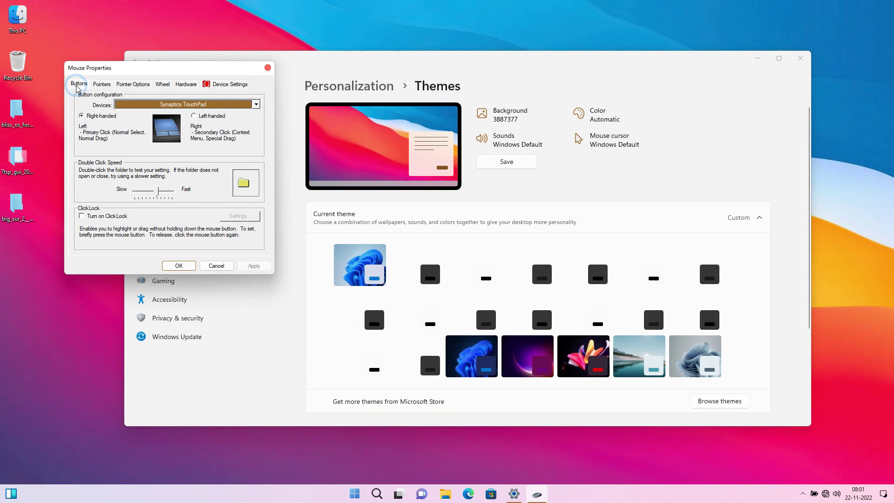
left_click(103, 84)
left_click(118, 109)
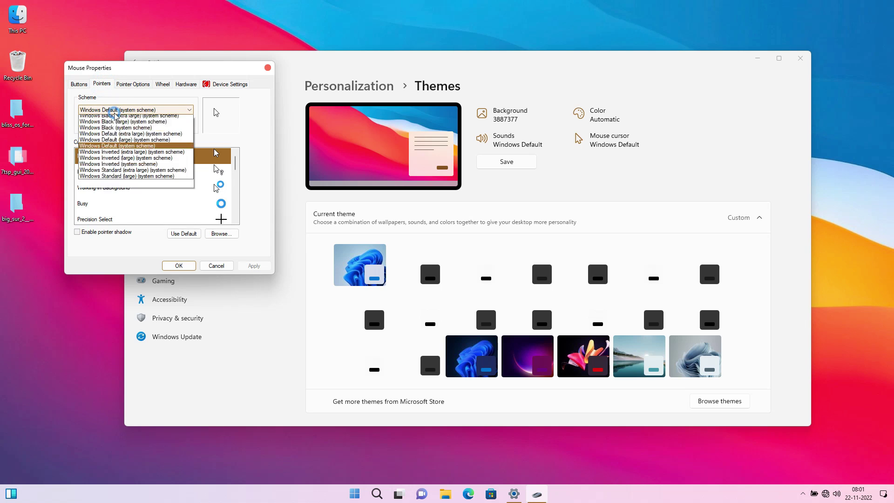
left_click(95, 125)
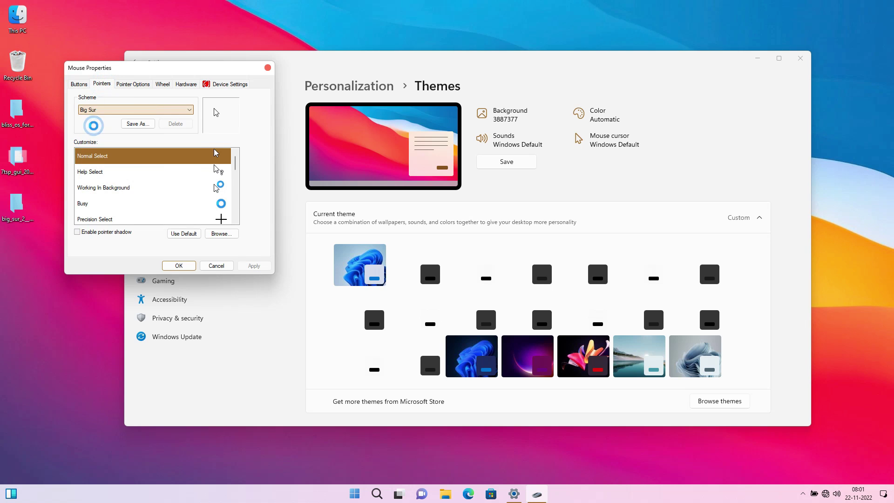
left_click(180, 265)
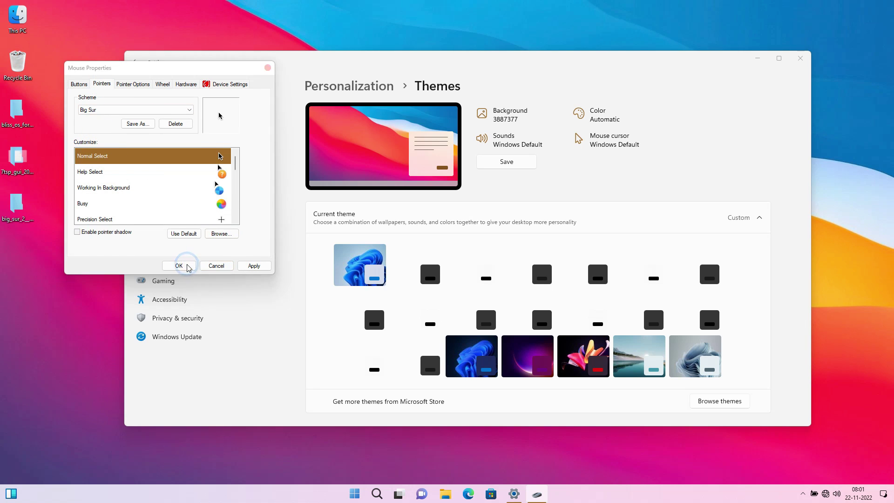
left_click(470, 281)
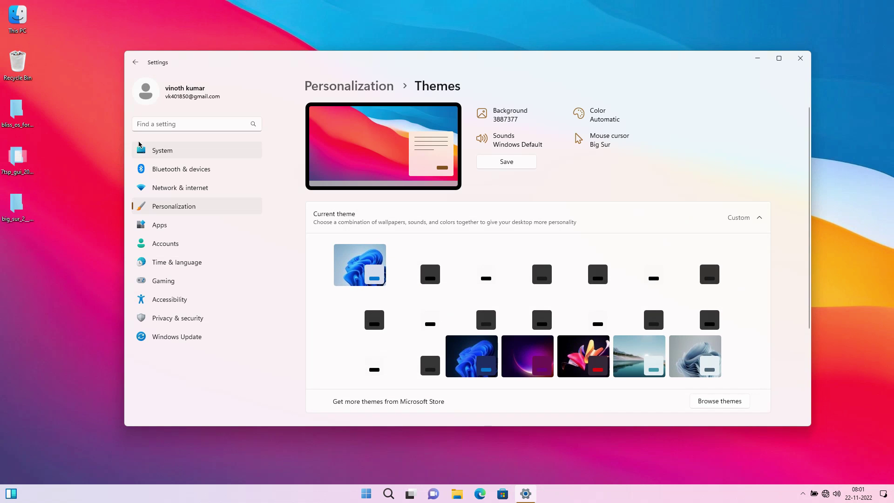
left_click(801, 59)
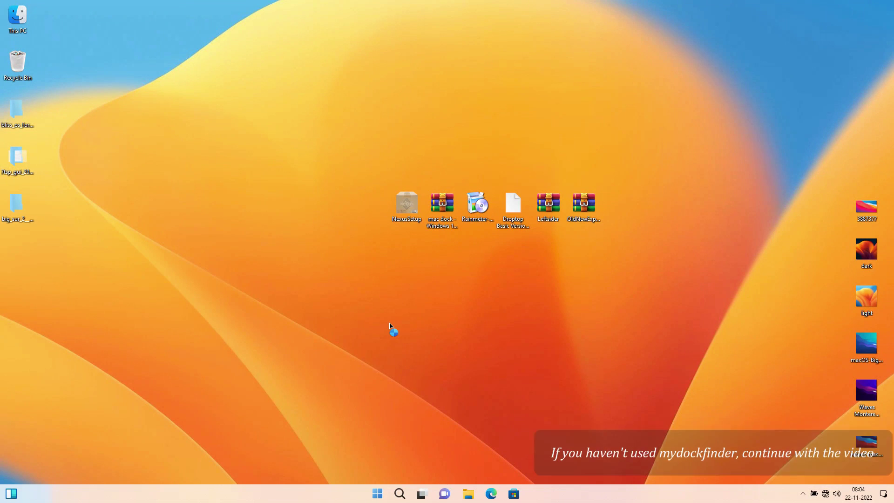
Install Nexus 20.10 in English with the license accepted and default folders, and launch it on finishing
left_click(450, 271)
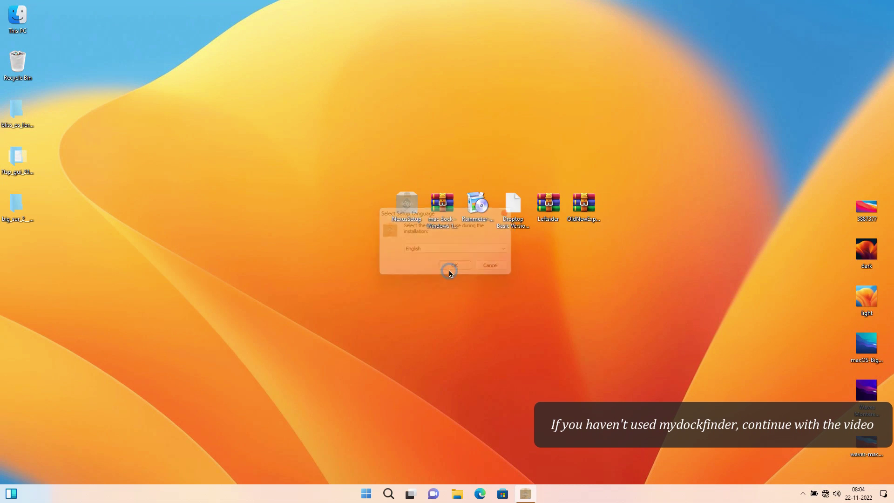
left_click(381, 296)
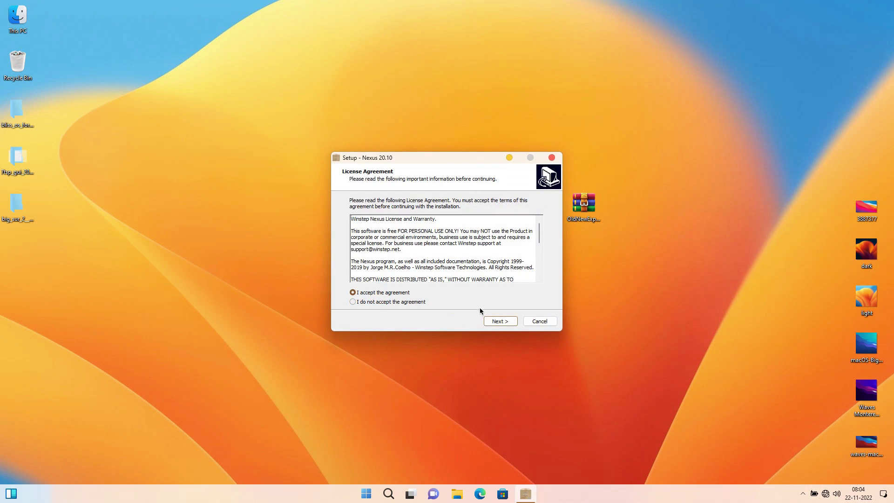
left_click(488, 321)
left_click(488, 321)
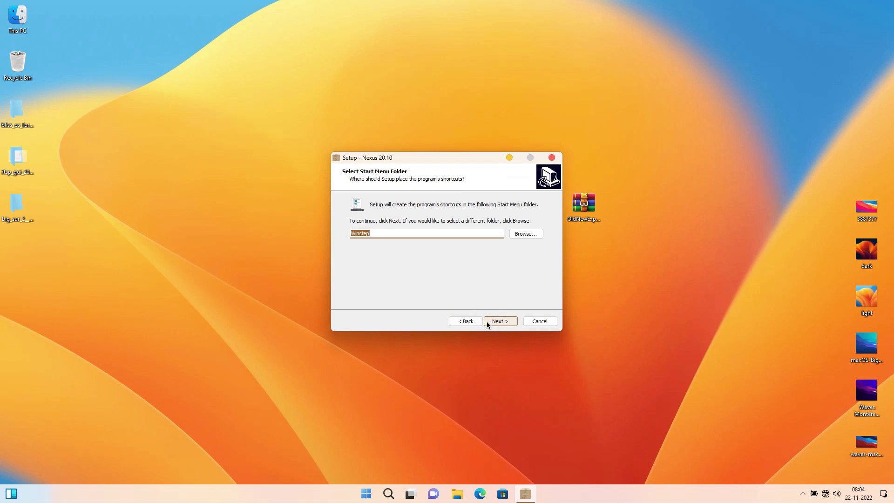
left_click(488, 321)
left_click(488, 321)
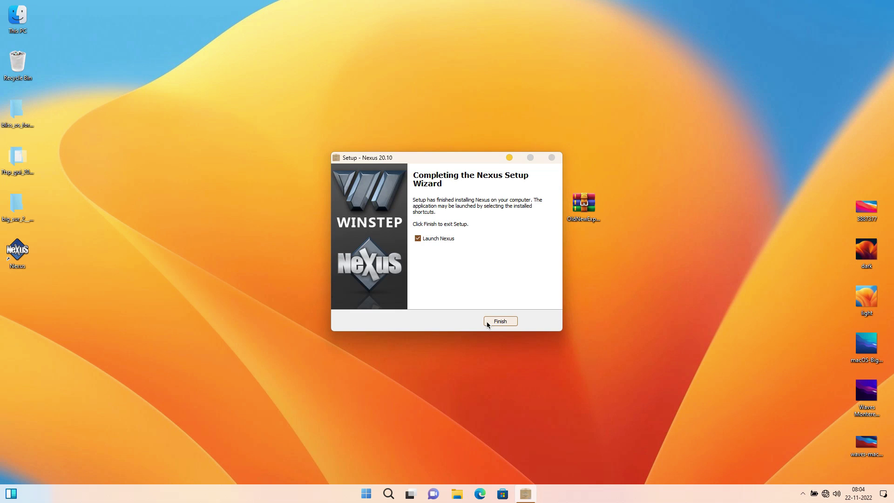
left_click(488, 323)
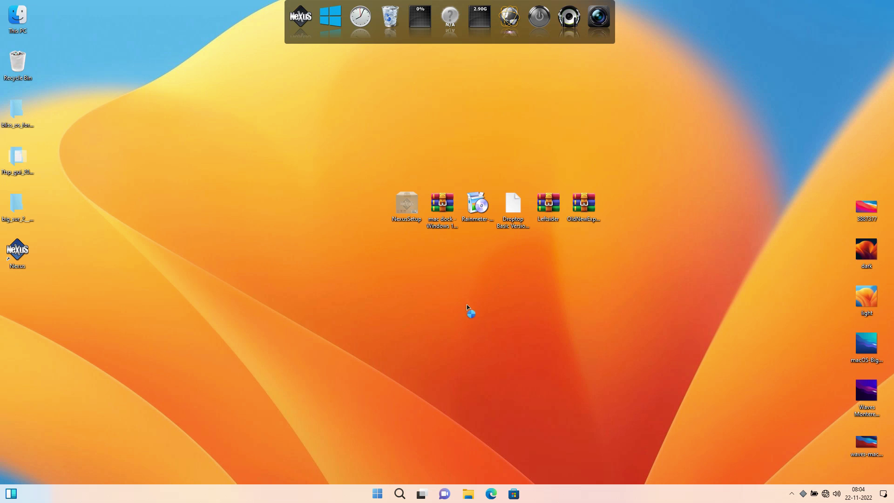
Extract the mac dock - Windows 11 22h2 backup archive to its default desktop folder and open the inner backup folder
right_click(444, 215)
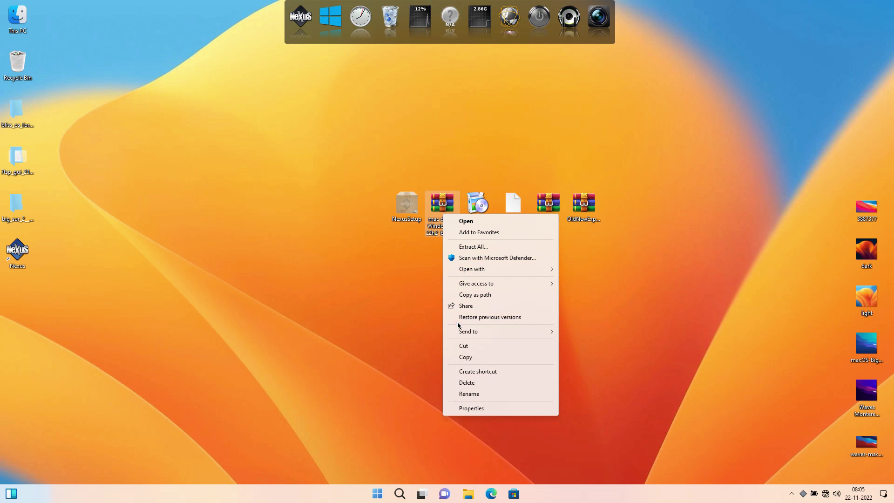
left_click(478, 247)
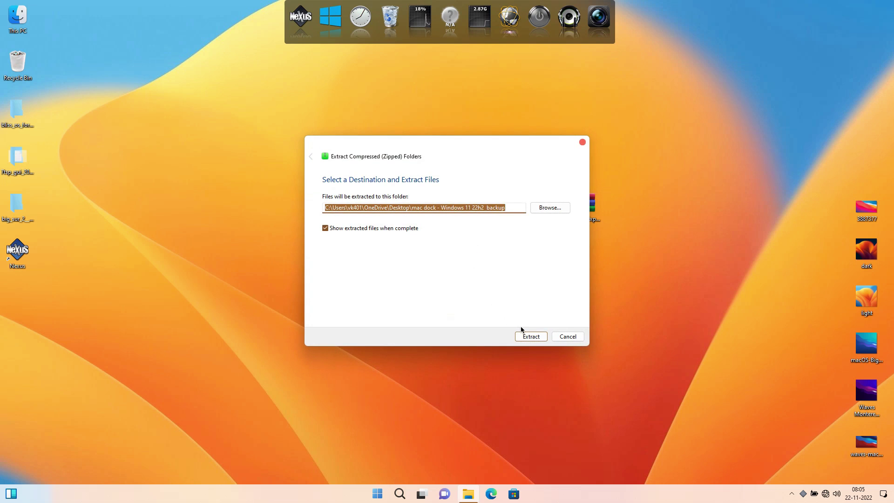
left_click(534, 337)
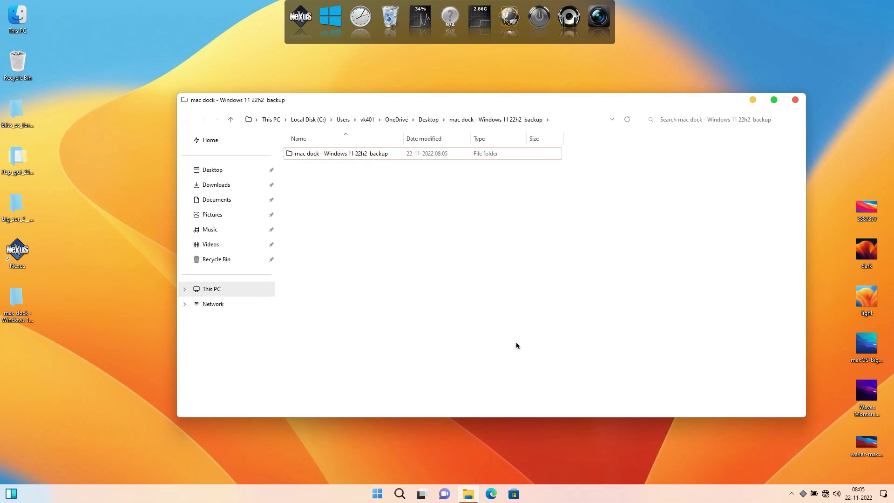
double_click(335, 155)
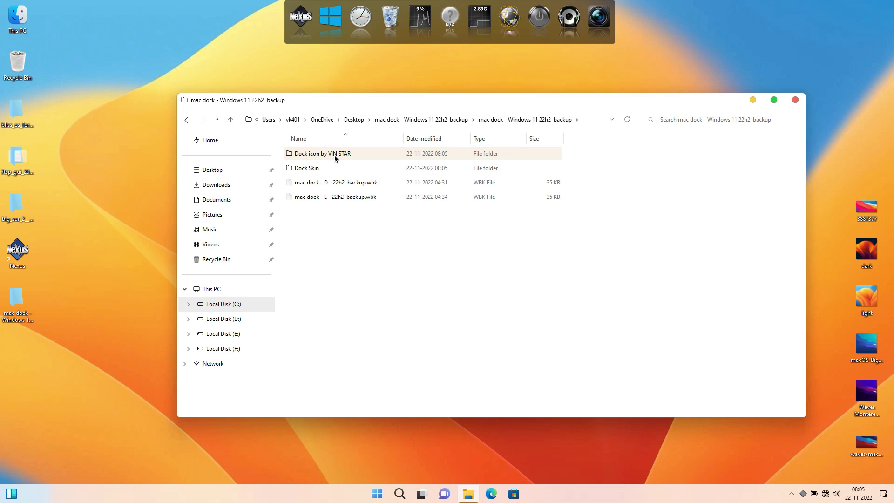
Move the Dock icon by VIN STAR folder from the extracted mac dock backup to the root of Local Disk (C:)
left_click(316, 154)
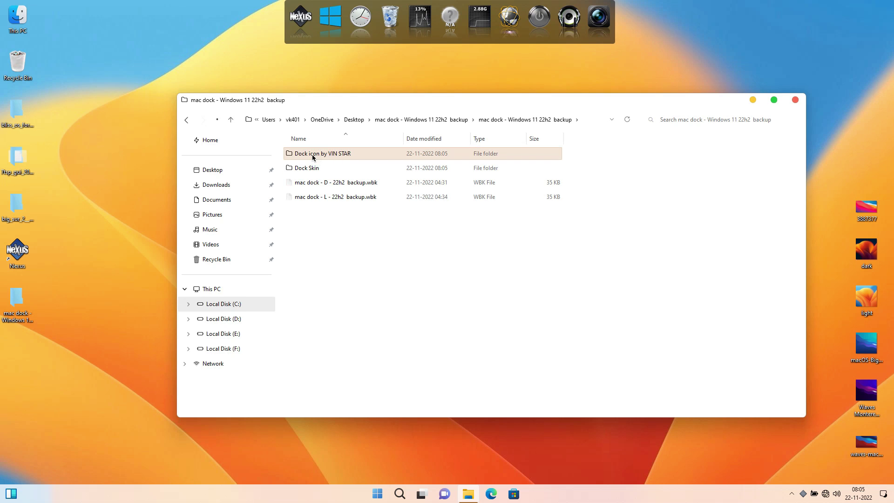
right_click(312, 156)
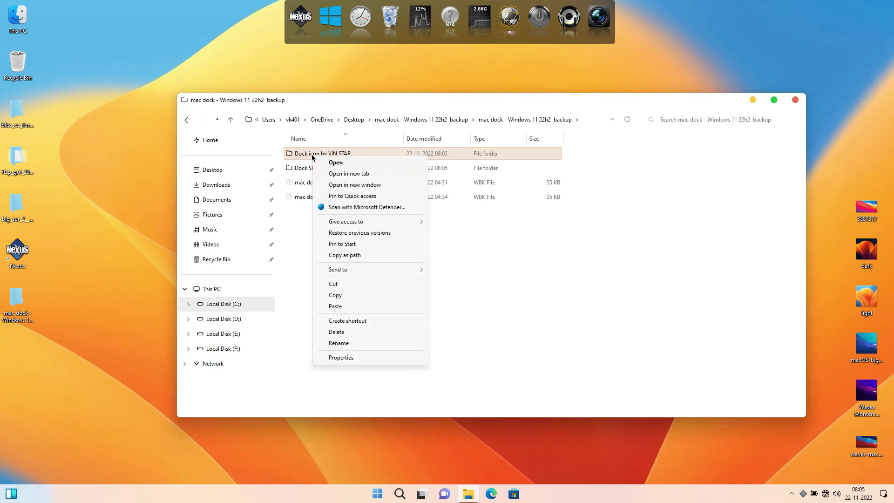
left_click(344, 285)
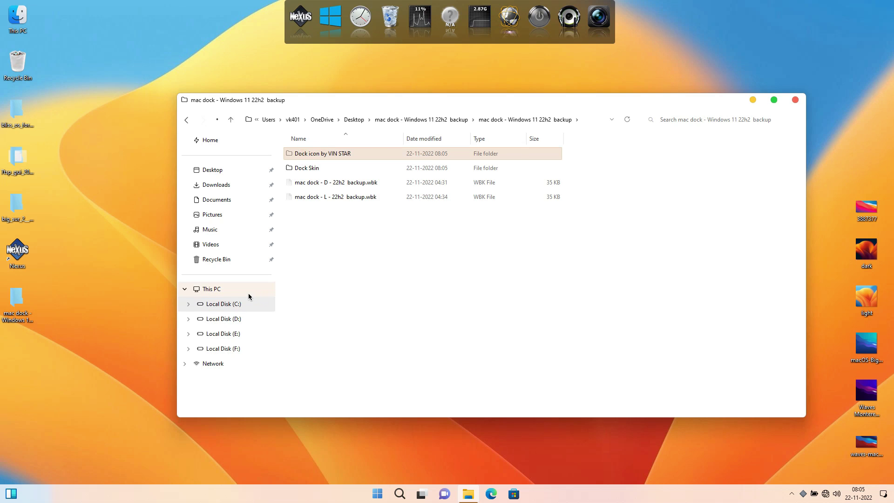
left_click(249, 296)
double_click(356, 163)
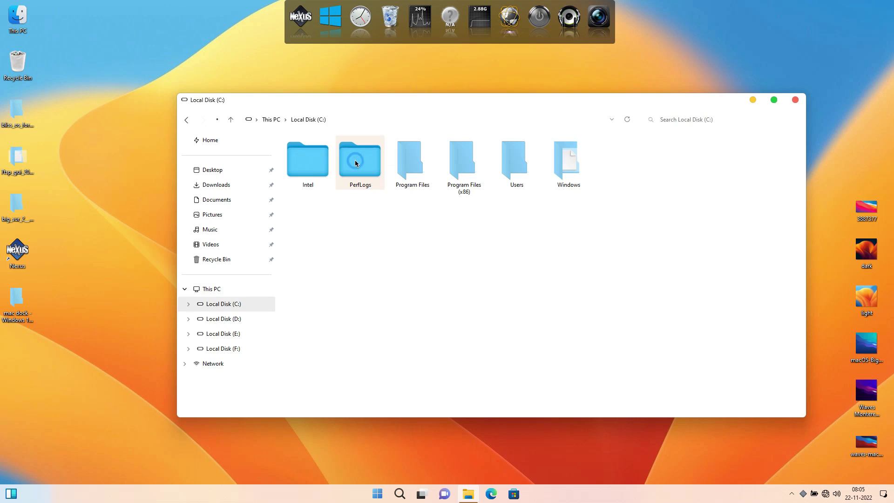
right_click(358, 220)
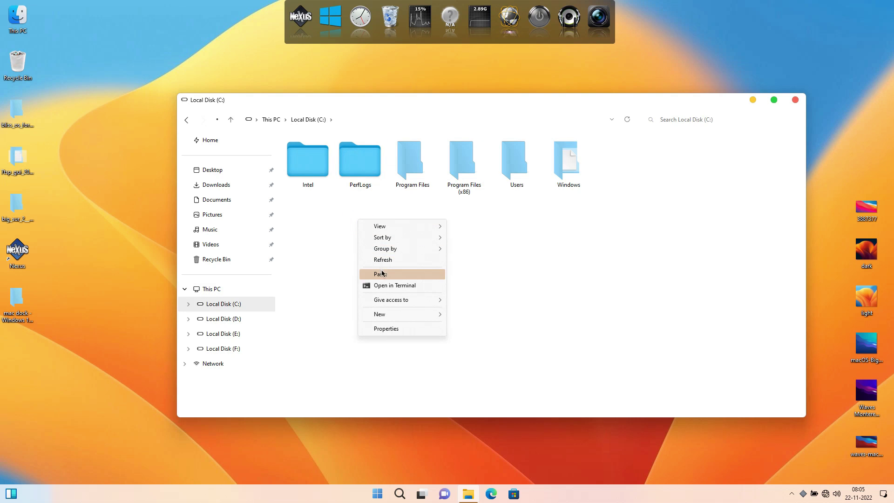
left_click(382, 274)
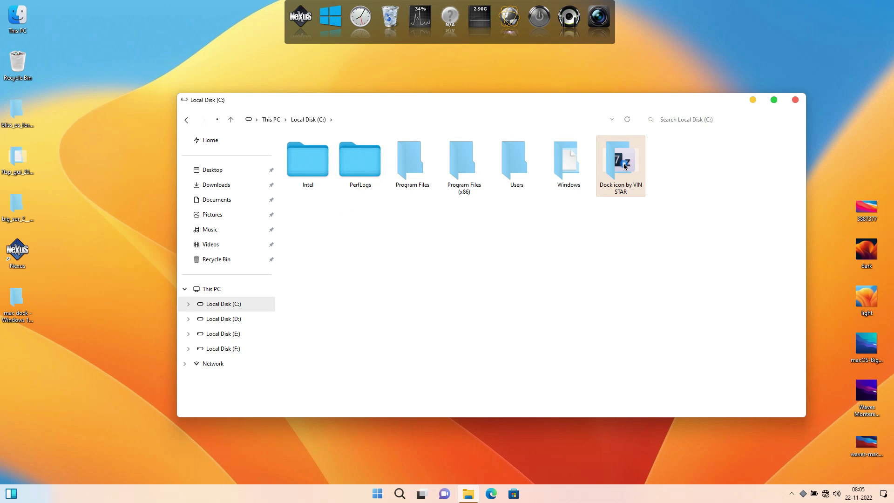
Look through the icons in the moved Dock icon by VIN STAR folder and return to the mac dock backup folder
double_click(624, 166)
scroll(507, 226, "down", 3)
scroll(507, 226, "up", 2)
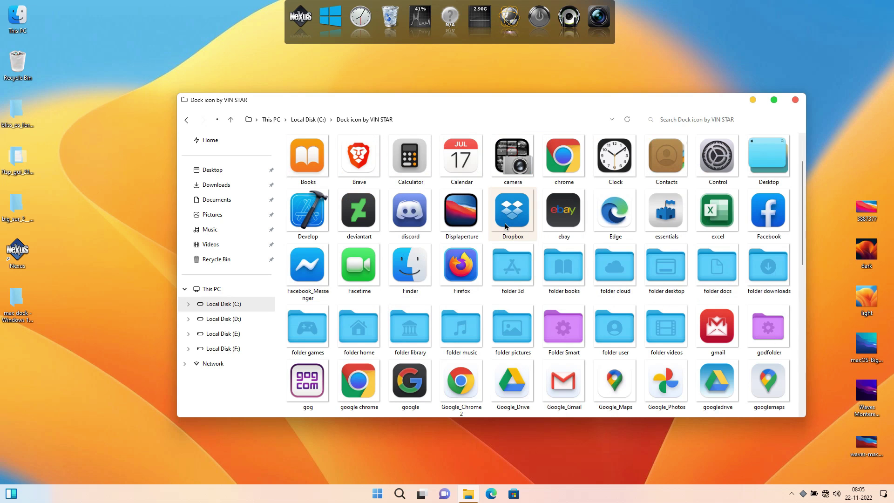
left_click(188, 121)
left_click(188, 120)
left_click(190, 126)
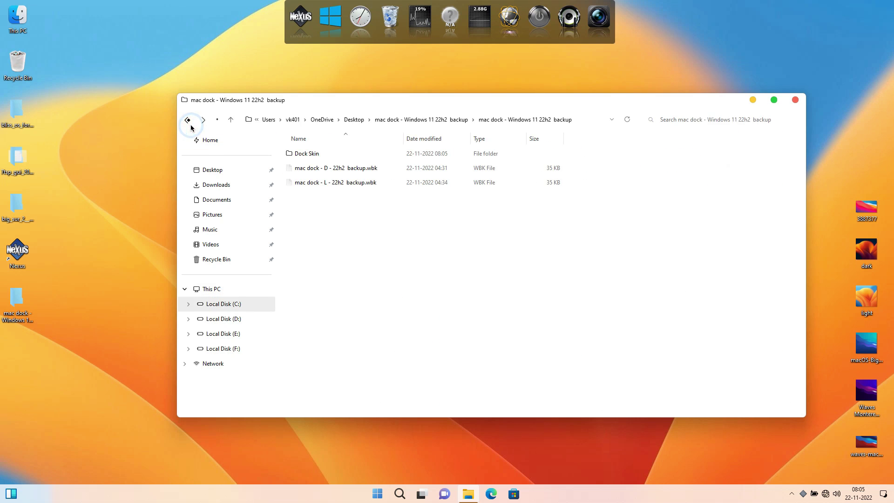
left_click(339, 155)
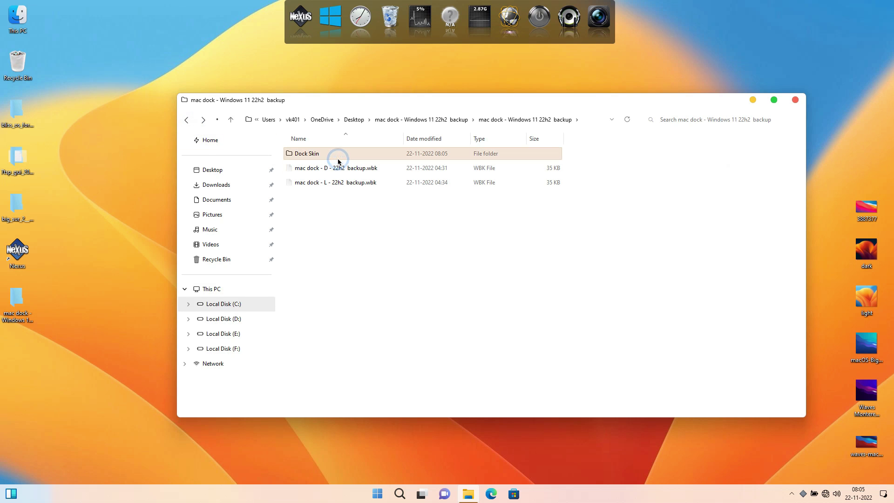
Import the Win 11 Dark Dock theme into the Nexus preferences from the Dock Skin folder of the extracted mac dock backup
left_click(301, 29)
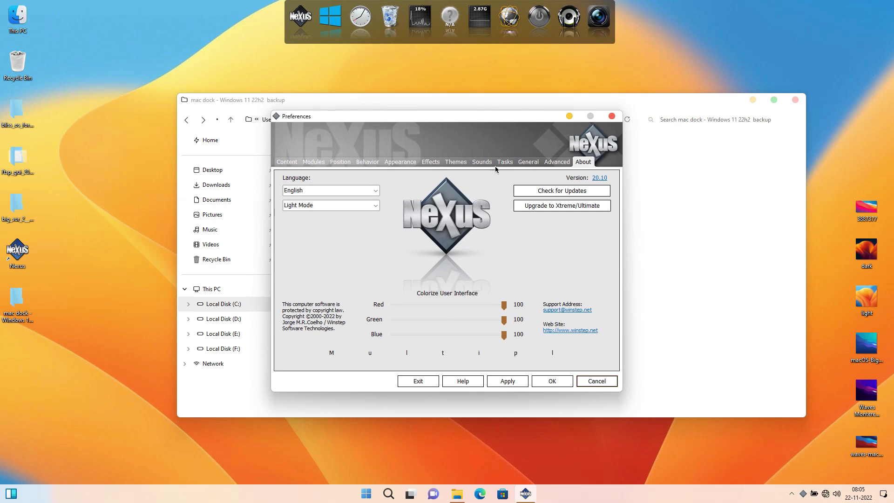
left_click(458, 162)
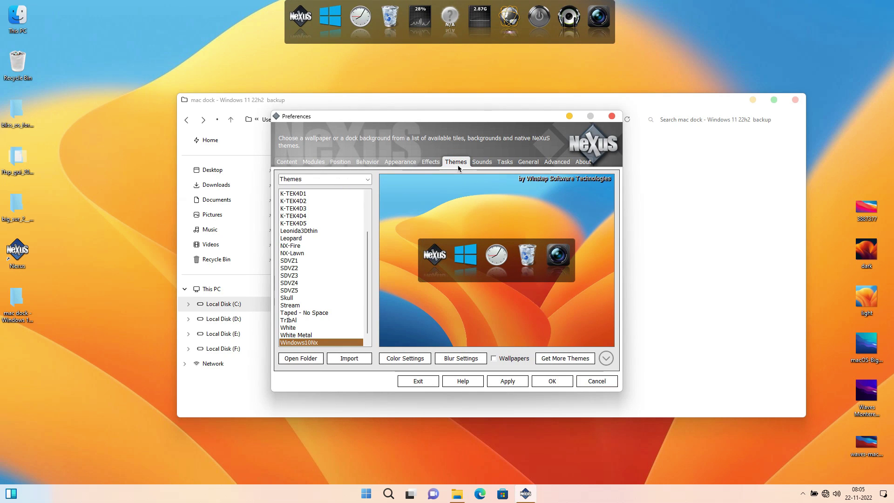
left_click(340, 363)
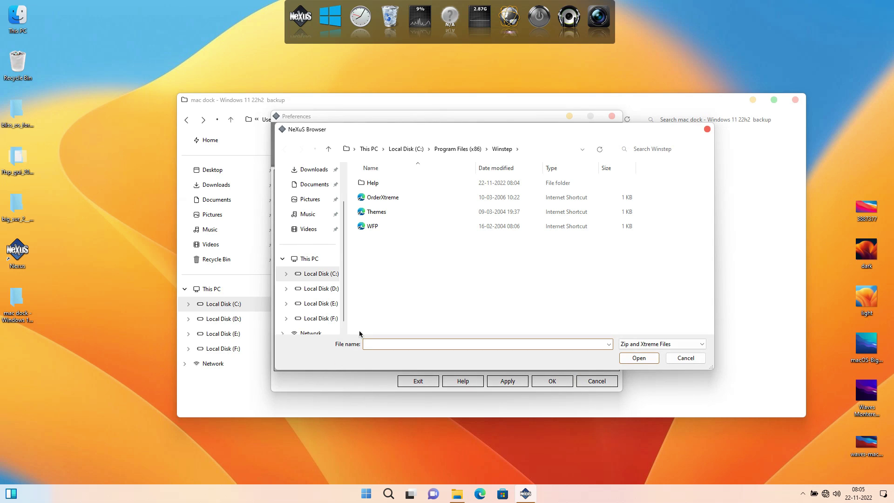
scroll(326, 226, "up", 1)
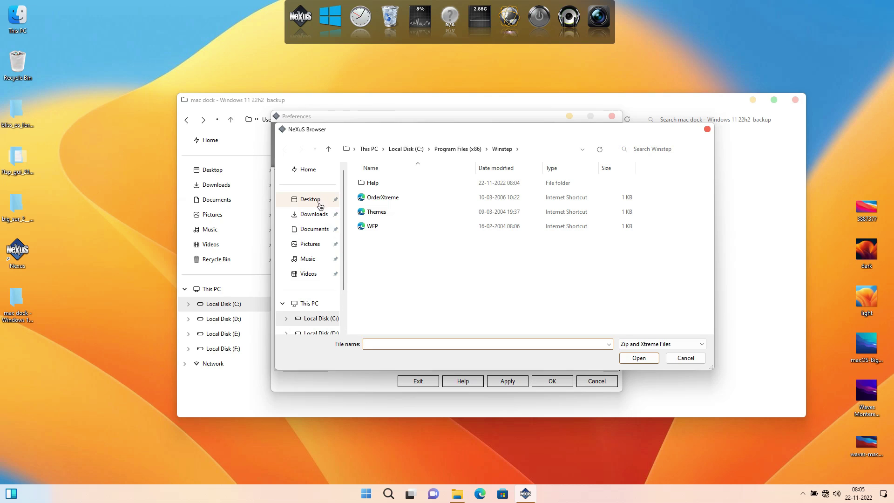
left_click(321, 205)
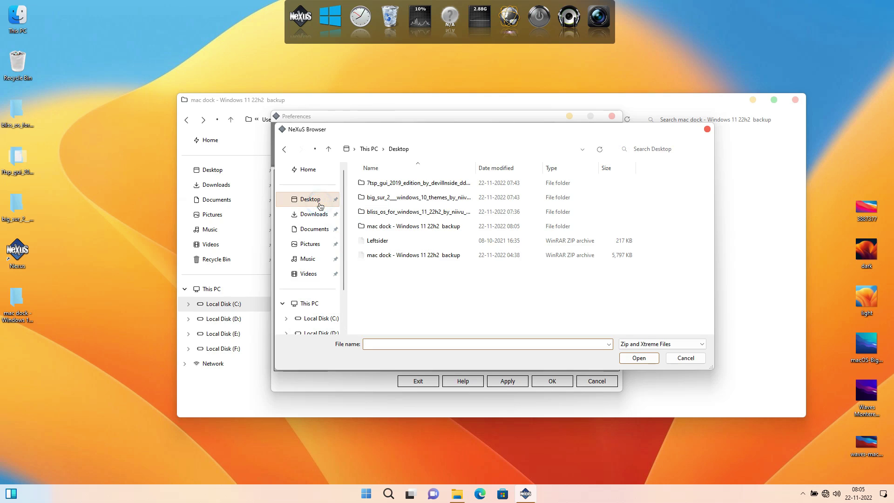
double_click(381, 232)
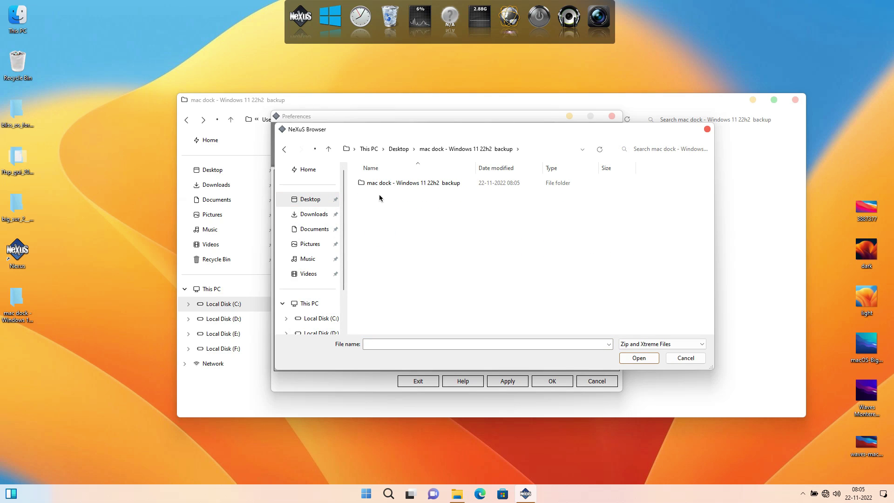
double_click(379, 186)
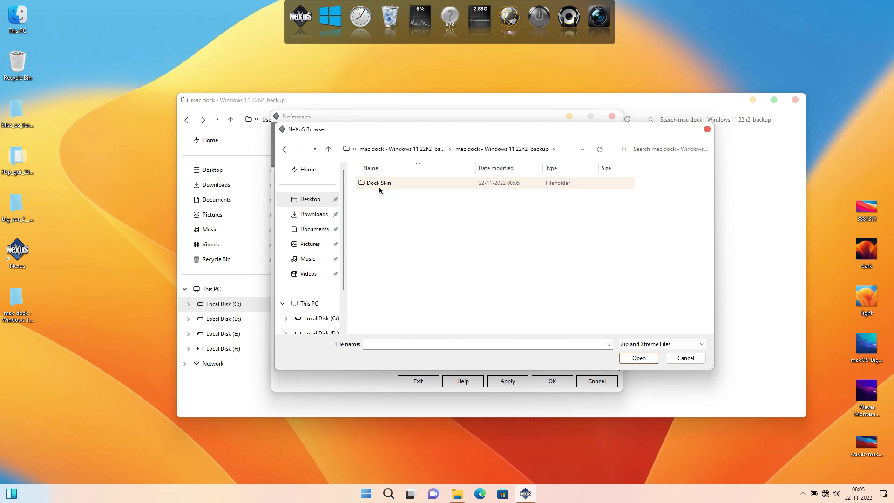
double_click(379, 187)
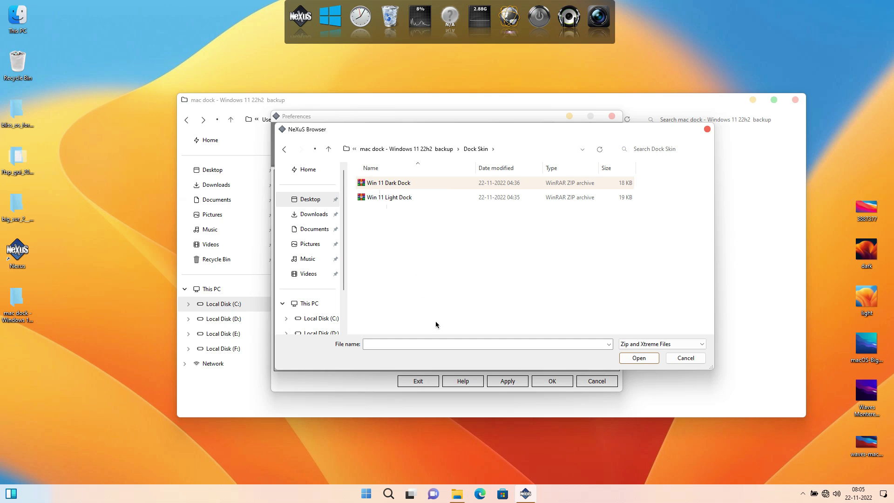
left_click(639, 358)
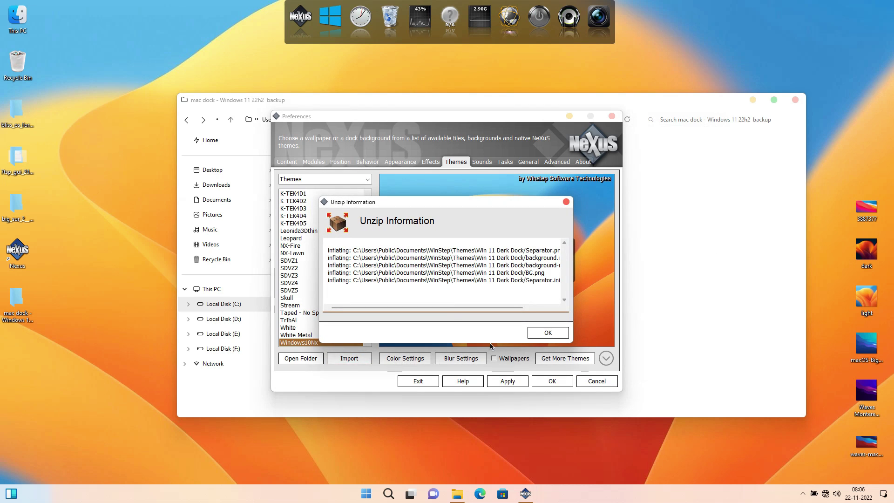
left_click(540, 334)
Import the Win 11 Light Dock theme into Nexus from the same Dock Skin folder
left_click(353, 361)
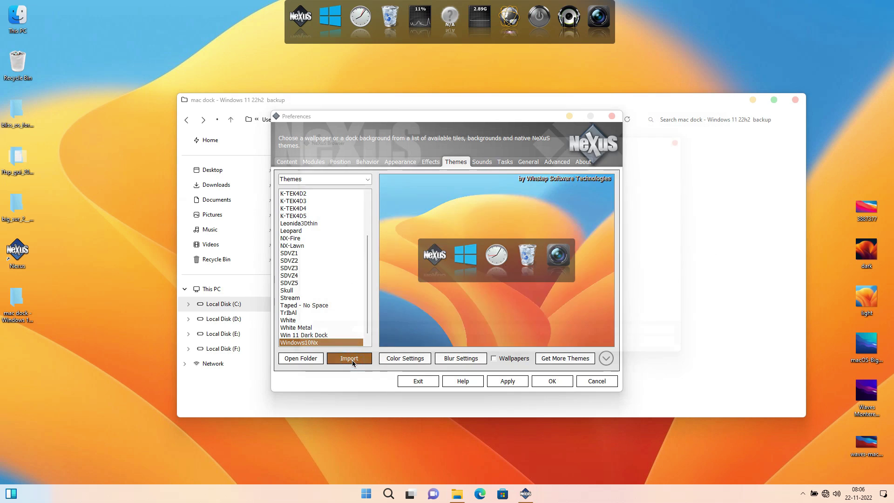
left_click(403, 201)
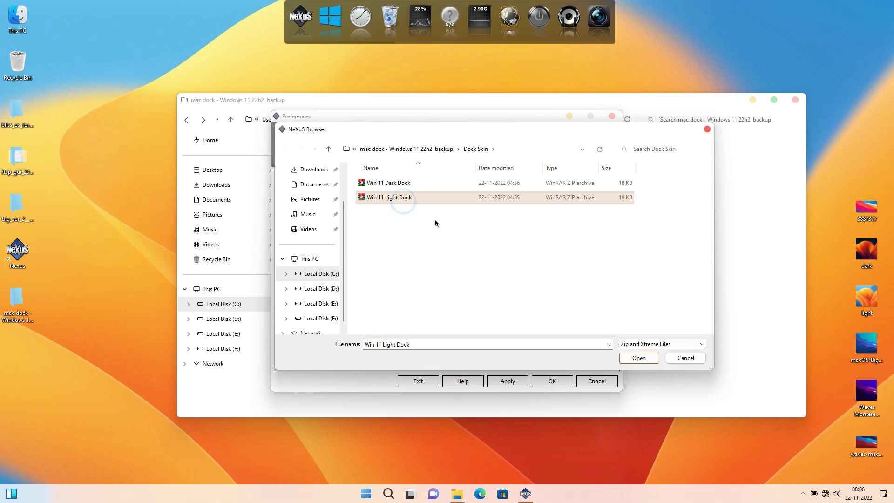
left_click(650, 359)
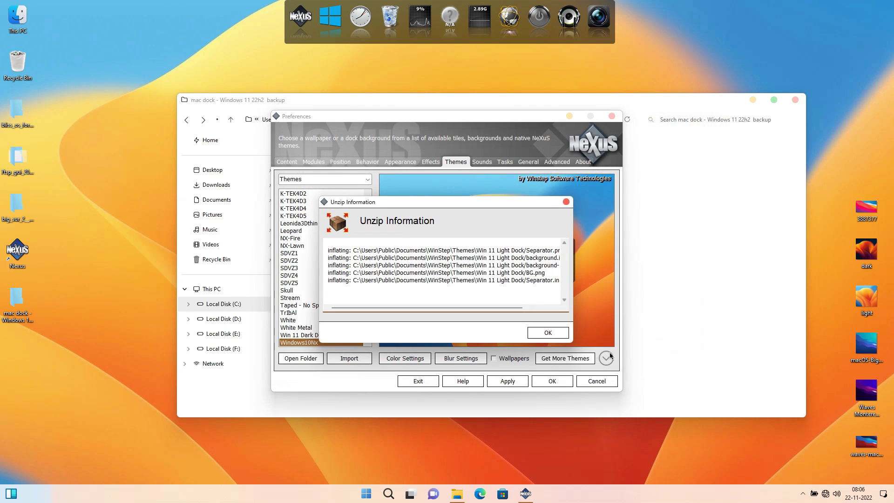
left_click(548, 333)
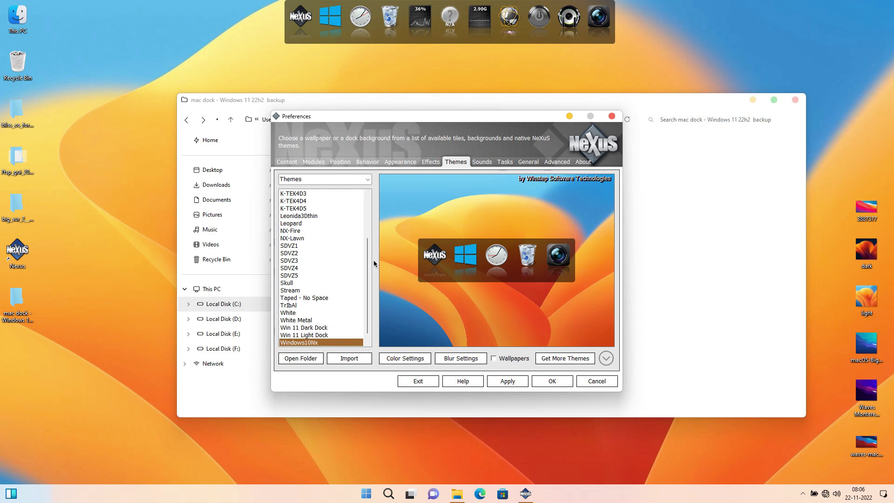
Preview the Win 11 Light Dock and Win 11 Dark Dock themes and select Win 11 Light Dock for the dock
scroll(367, 257, "down", 1)
left_click(337, 328)
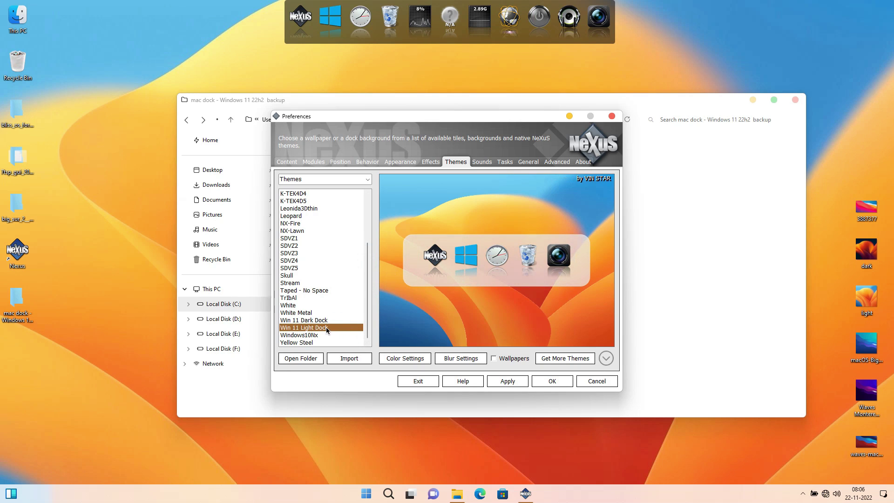
left_click(327, 321)
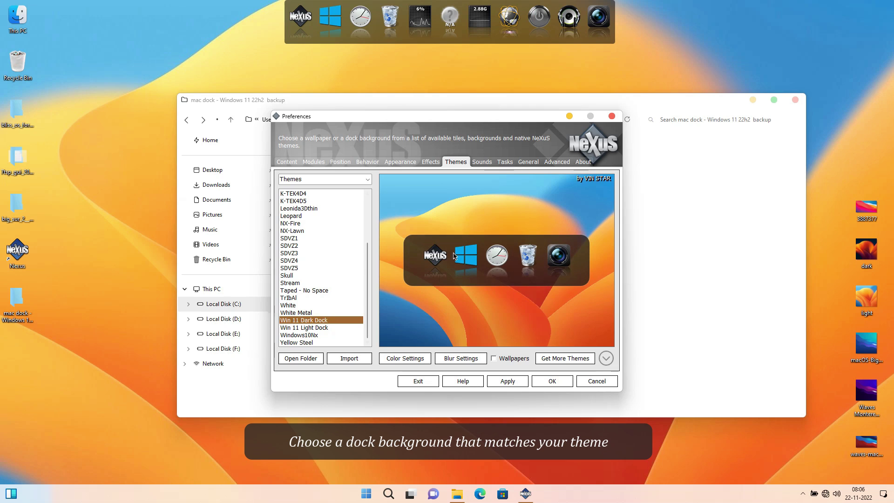
left_click(326, 327)
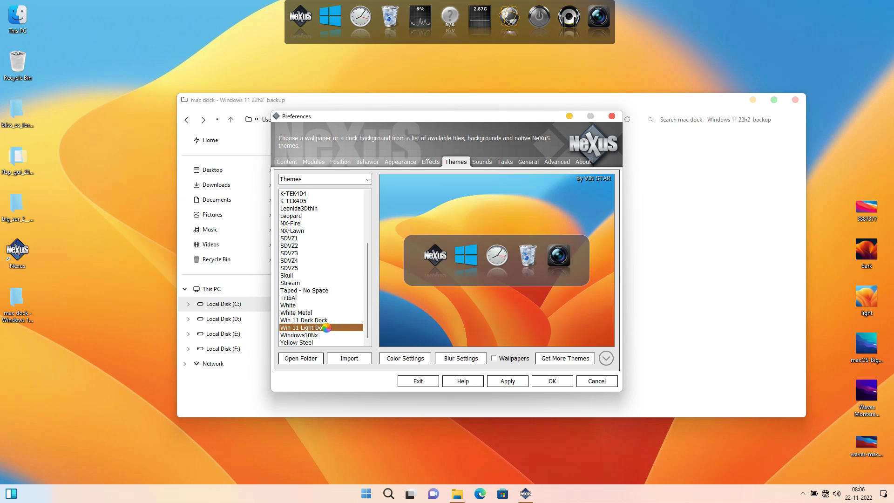
Copy the Indicators PNG from the Dock Skin folder into the Nexus running indicators folder and close both folder windows
left_click(400, 162)
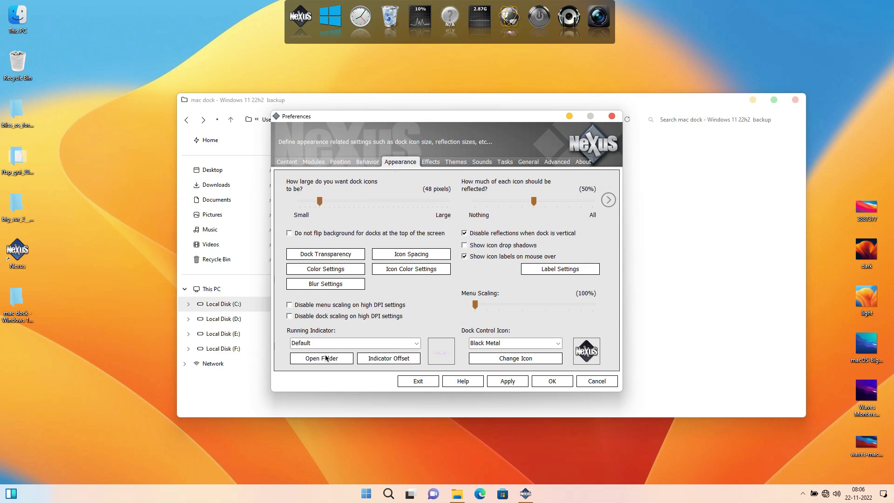
left_click(326, 358)
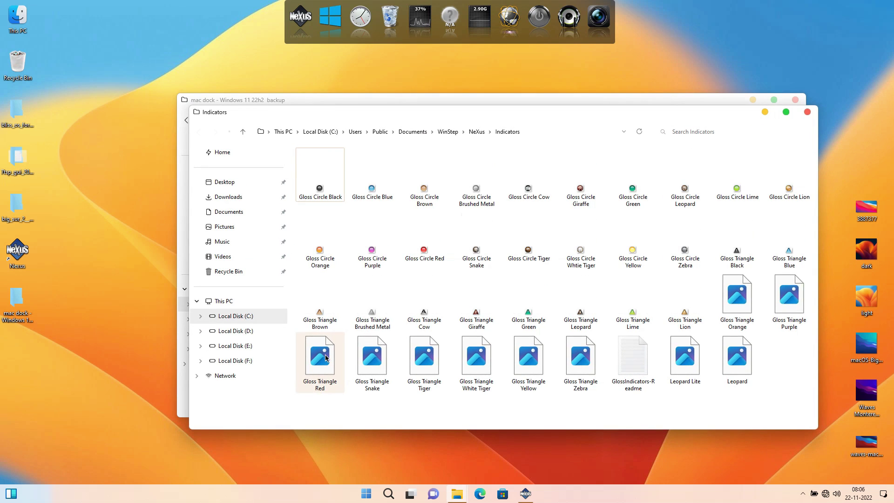
left_click(392, 103)
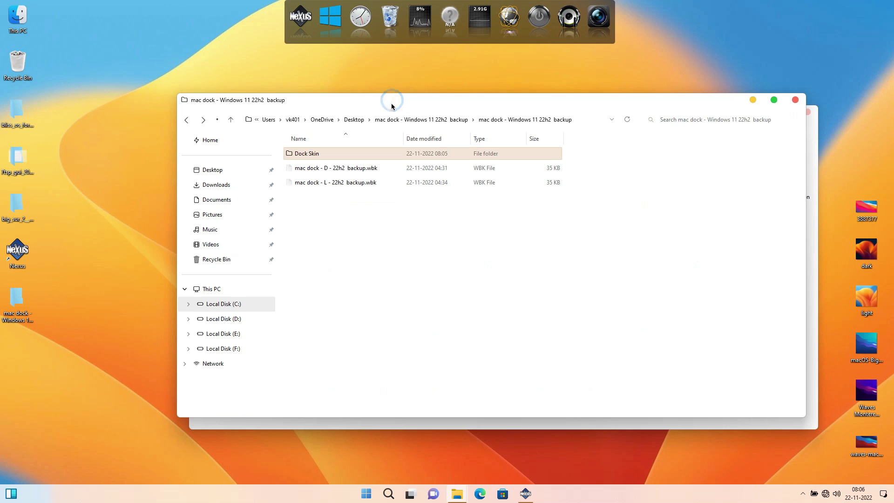
double_click(303, 155)
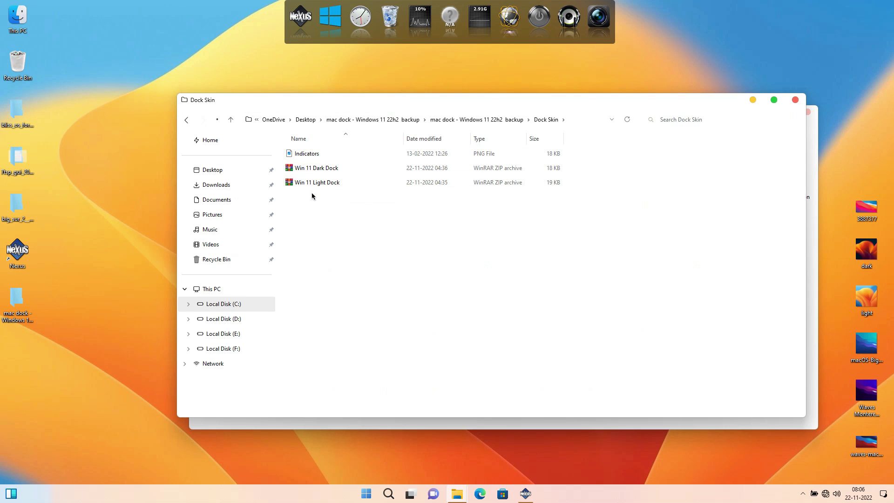
right_click(320, 159)
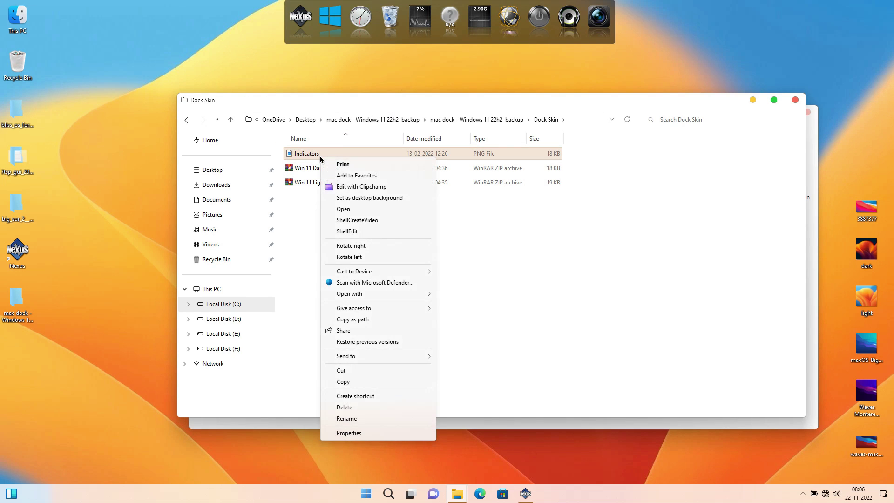
left_click(343, 381)
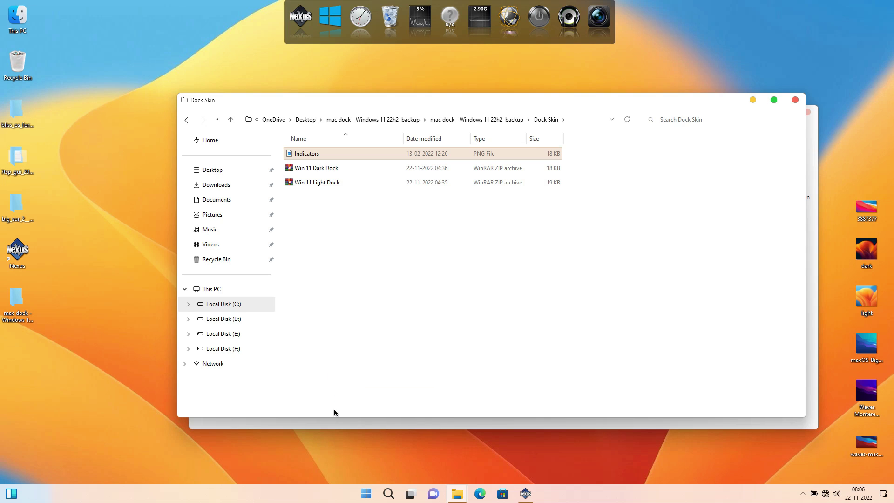
left_click(333, 427)
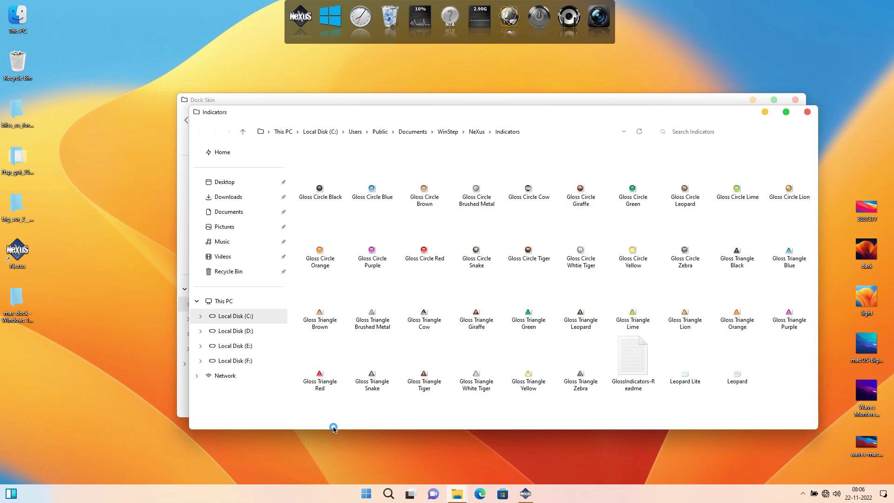
right_click(358, 420)
left_click(395, 334)
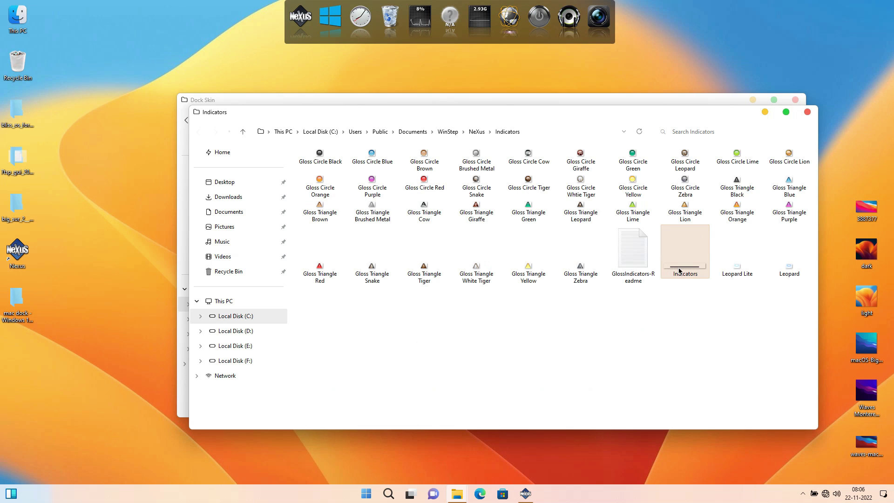
left_click(807, 113)
left_click(795, 101)
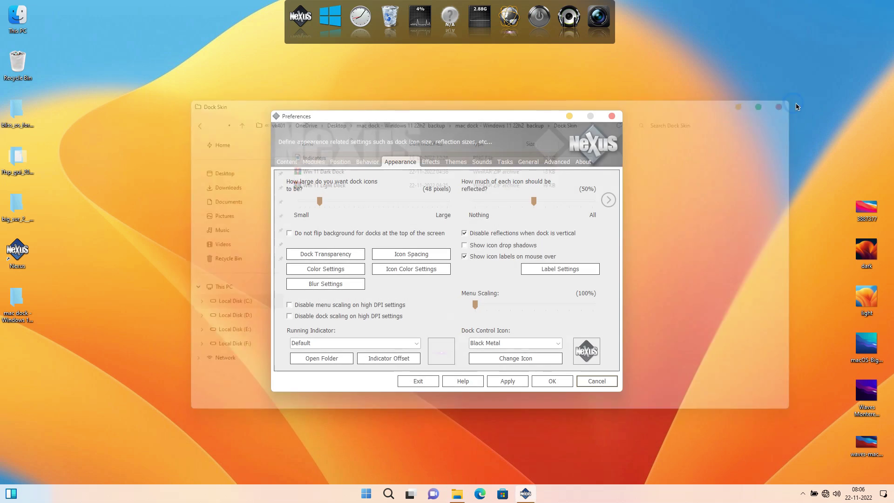
Restore the Nexus configuration from mac dock - L - 22h2 backup.wbk in the mac dock backup folder on the Desktop
left_click(560, 163)
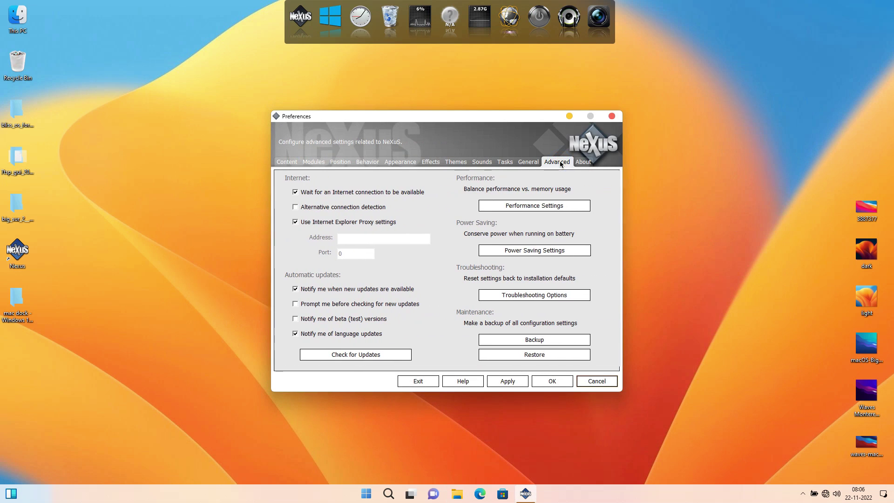
left_click(535, 356)
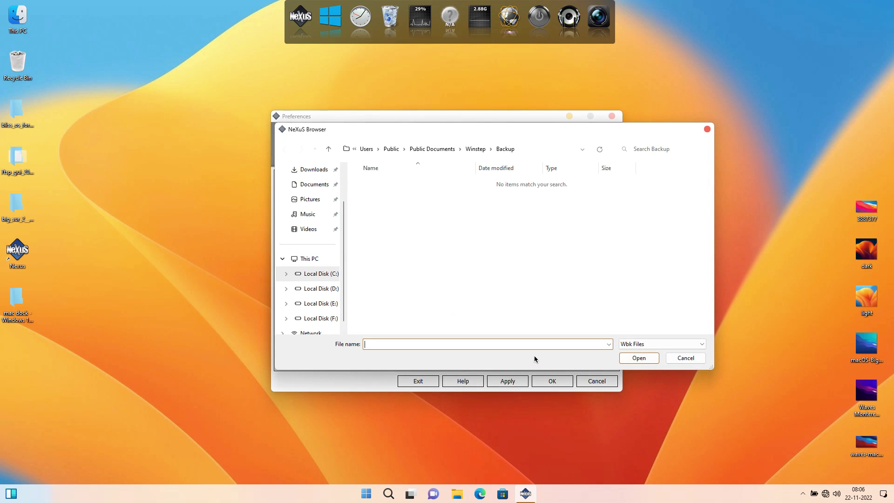
scroll(326, 261, "up", 2)
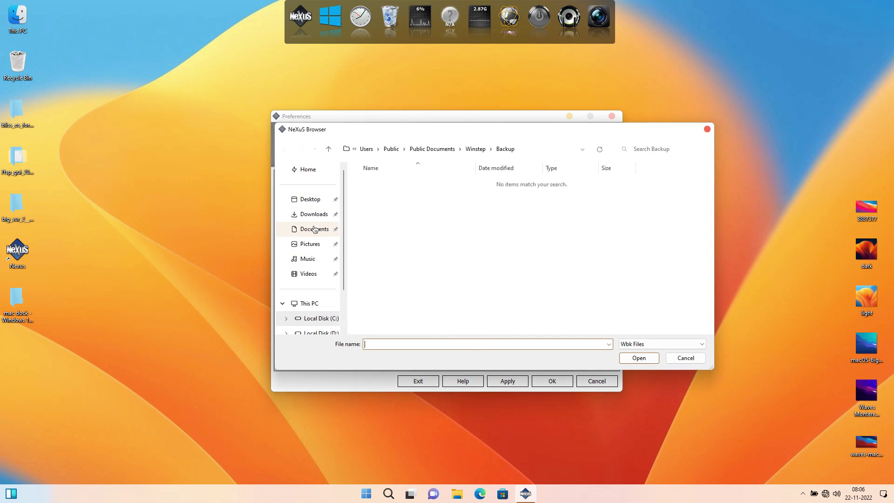
left_click(310, 199)
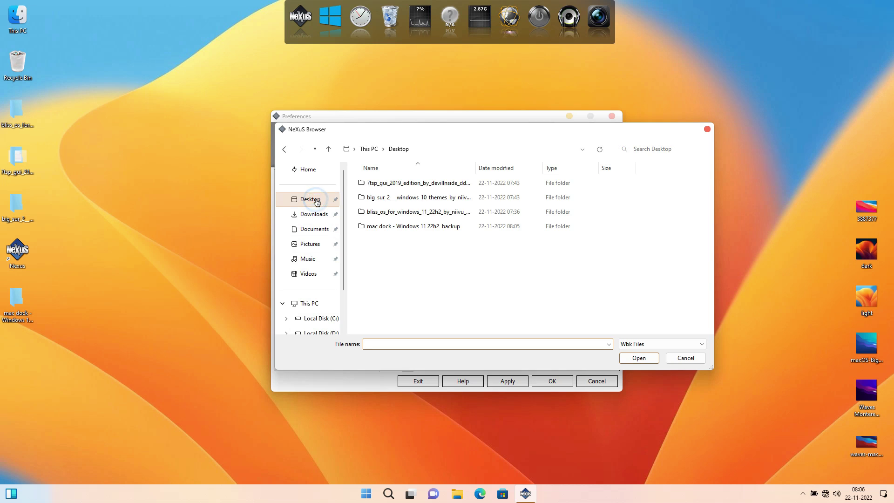
double_click(375, 226)
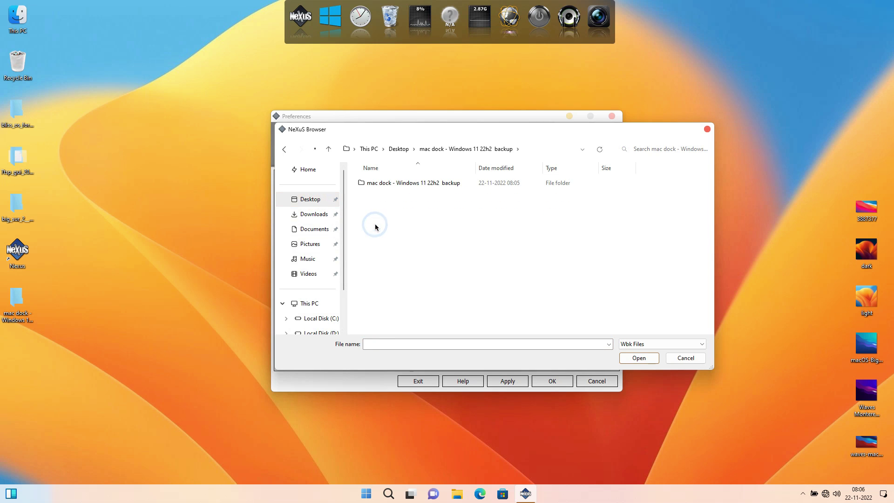
double_click(389, 185)
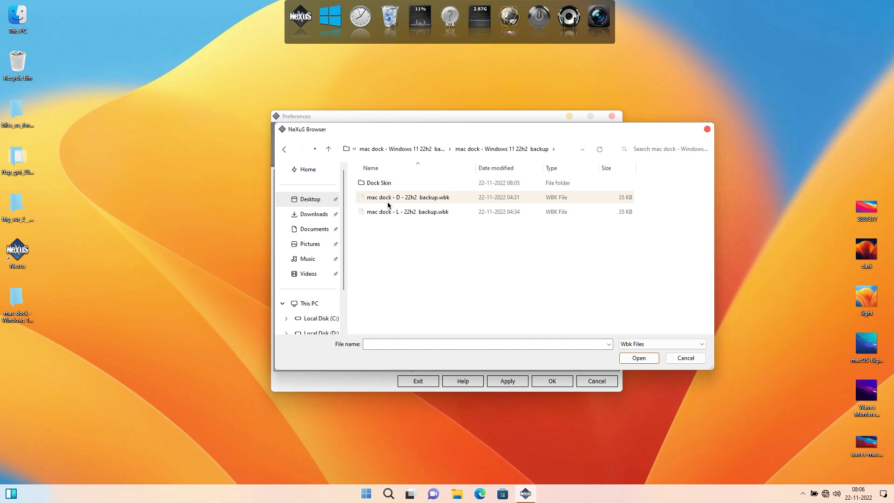
left_click(389, 203)
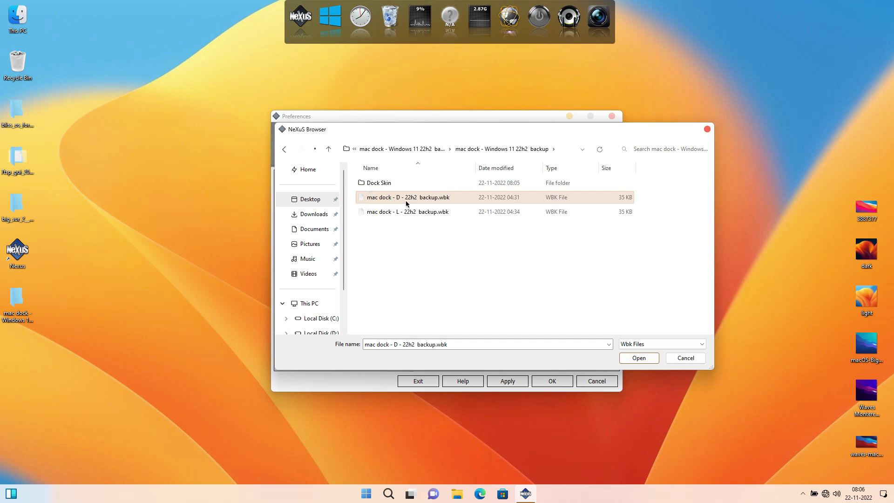
left_click(393, 211)
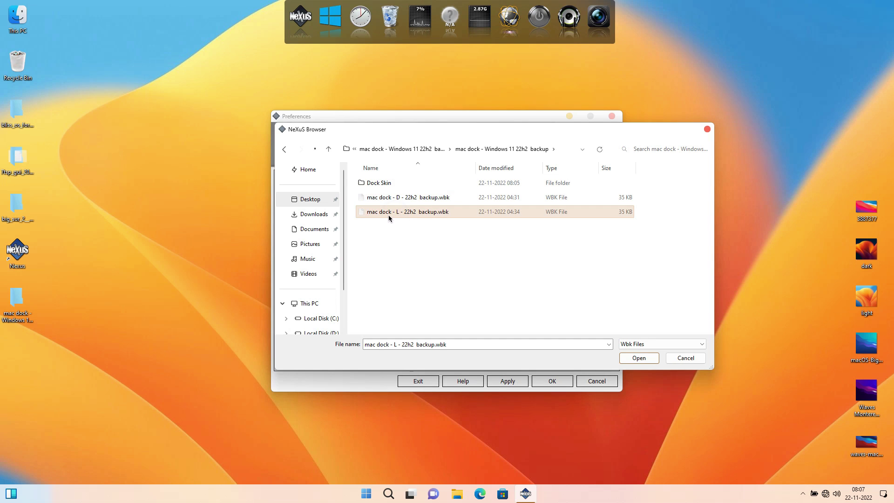
double_click(389, 213)
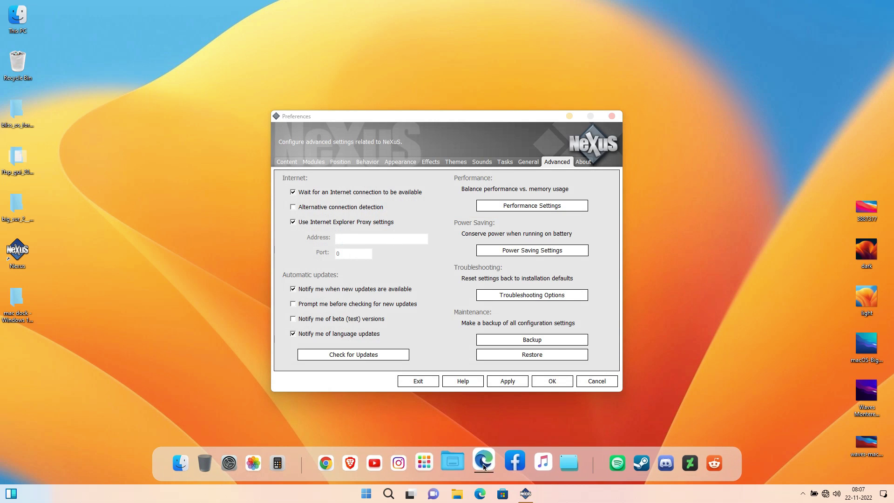
Restore mac dock - D - 22h2 backup.wbk in Nexus and set the dark image as the desktop background
left_click(532, 354)
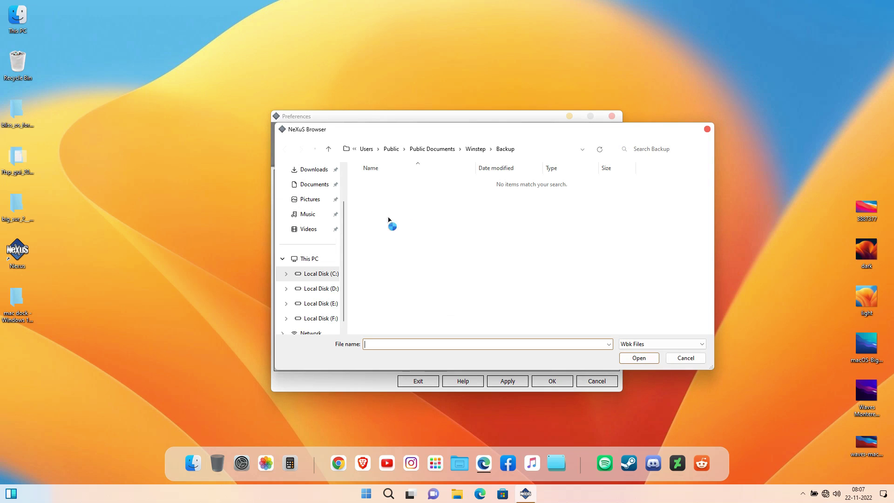
scroll(327, 223, "up", 2)
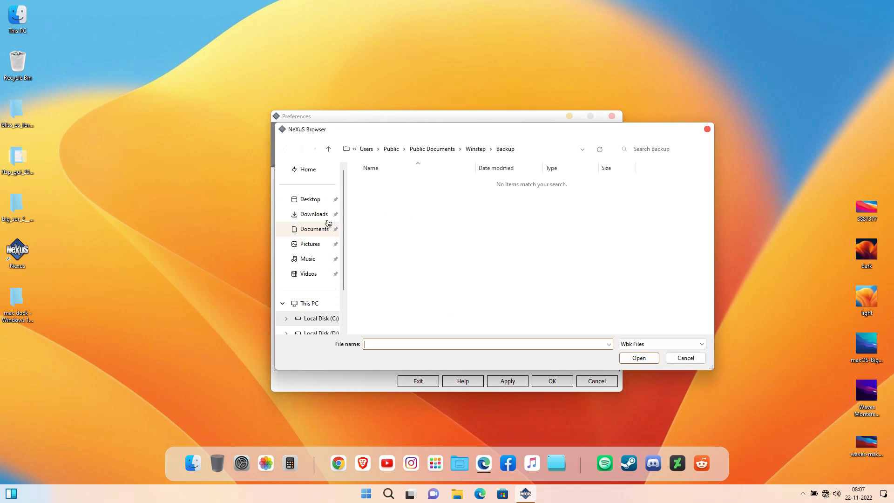
left_click(328, 206)
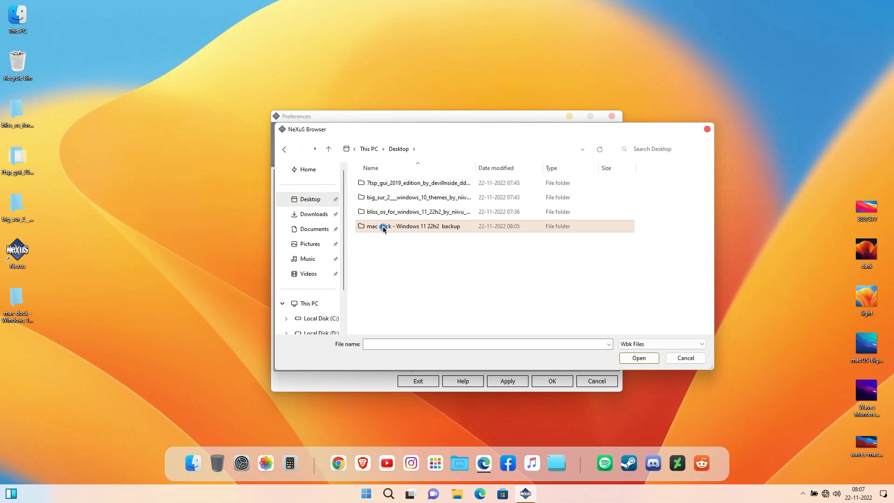
double_click(384, 226)
double_click(385, 183)
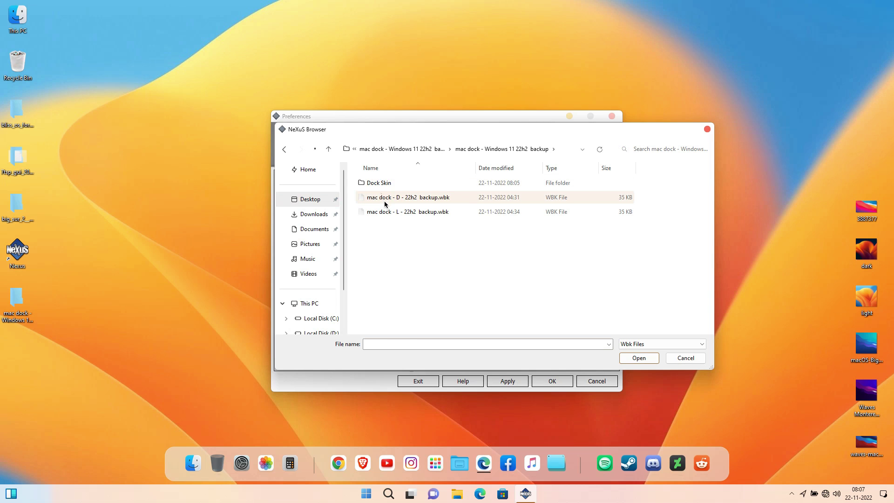
left_click(391, 202)
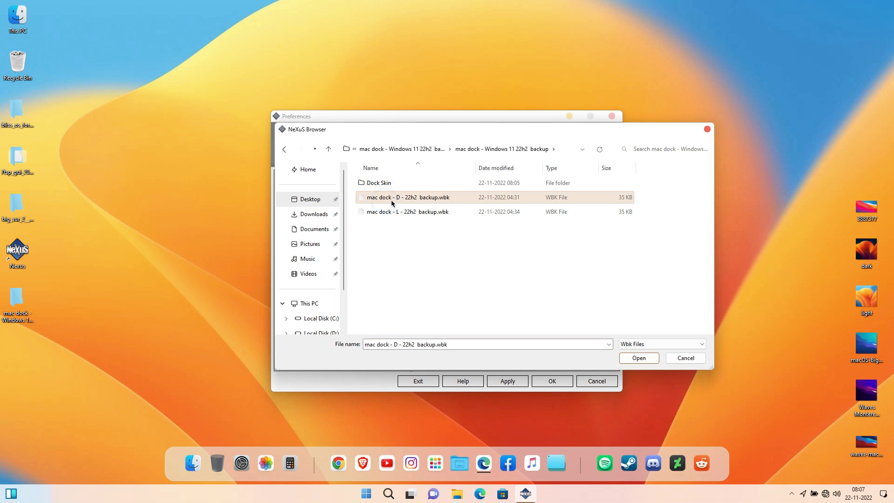
left_click(627, 363)
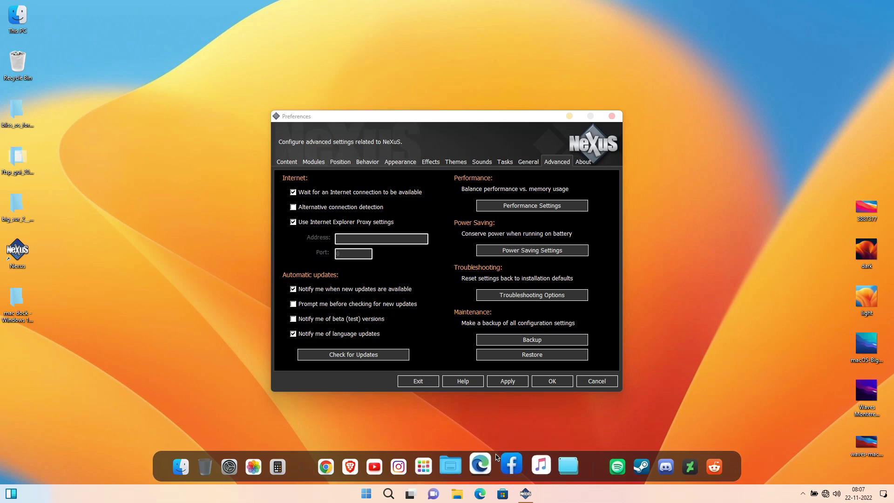
right_click(865, 254)
left_click(832, 246)
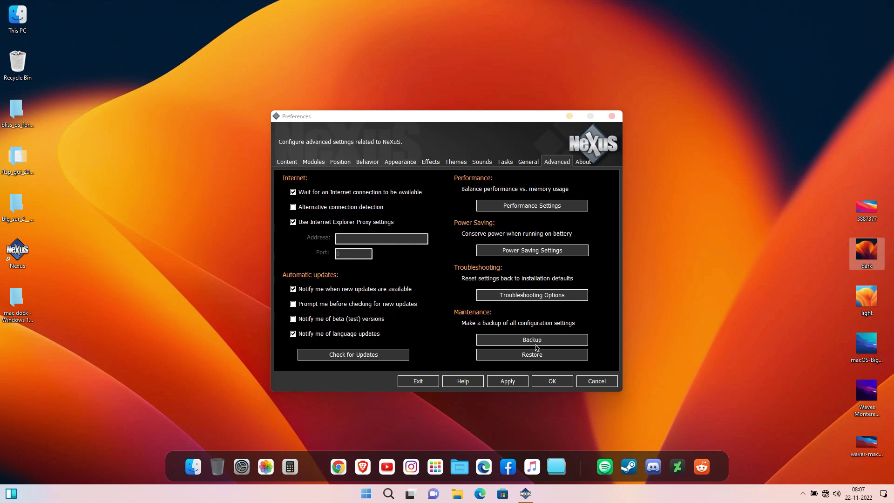
Restore the mac dock - L - 22h2 backup.wbk configuration in Nexus again and close the preferences with the settings accepted
left_click(536, 355)
left_click(317, 199)
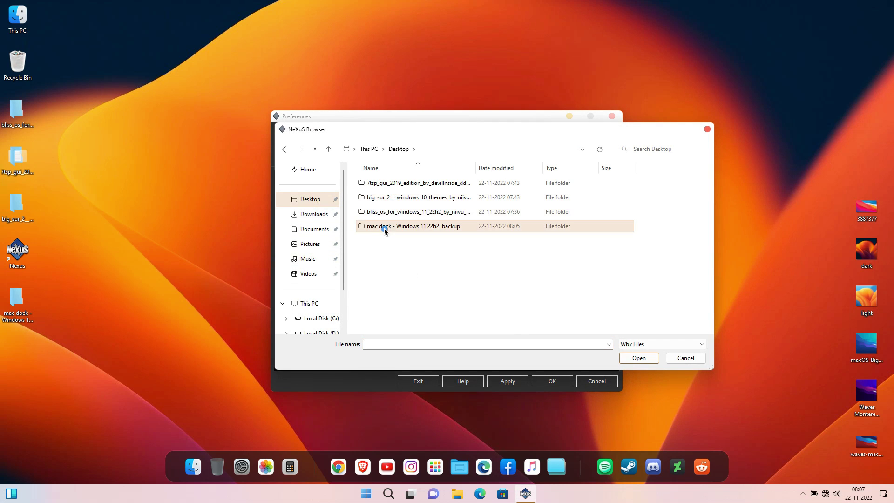
double_click(385, 230)
left_click(380, 213)
double_click(380, 213)
left_click(551, 381)
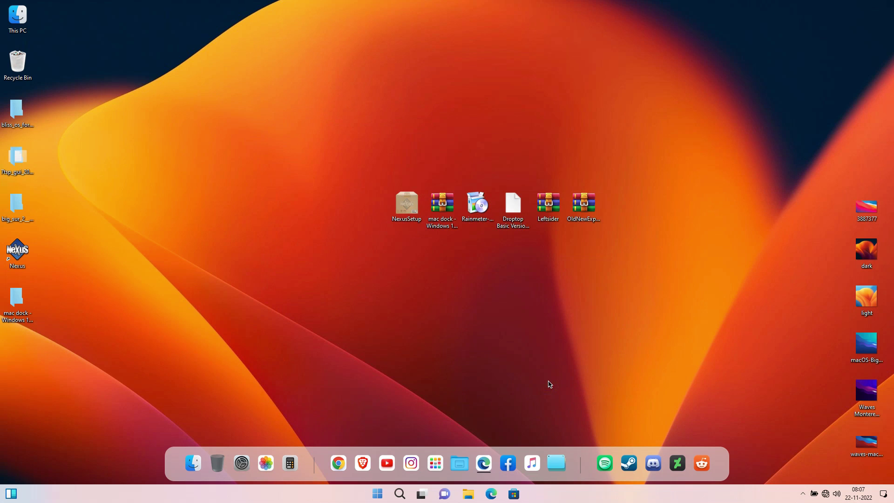
Set the macOS Big Sur Waves Dark image from the desktop as the desktop background
right_click(864, 345)
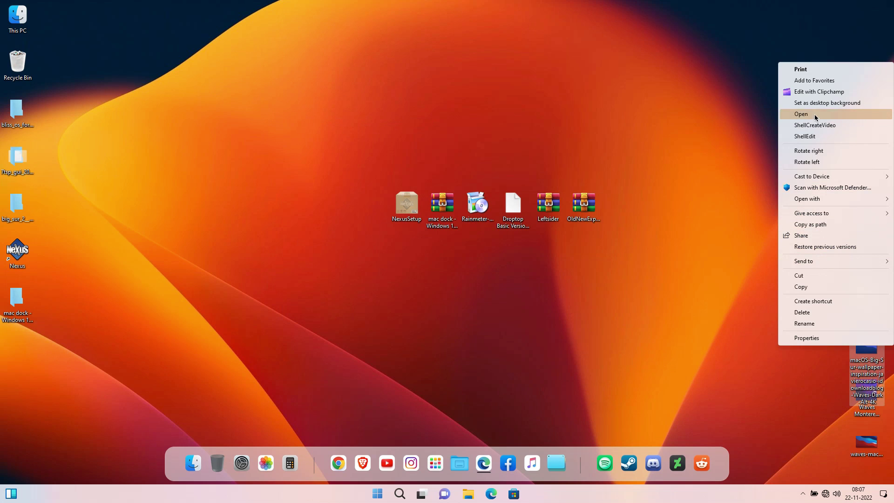
left_click(803, 100)
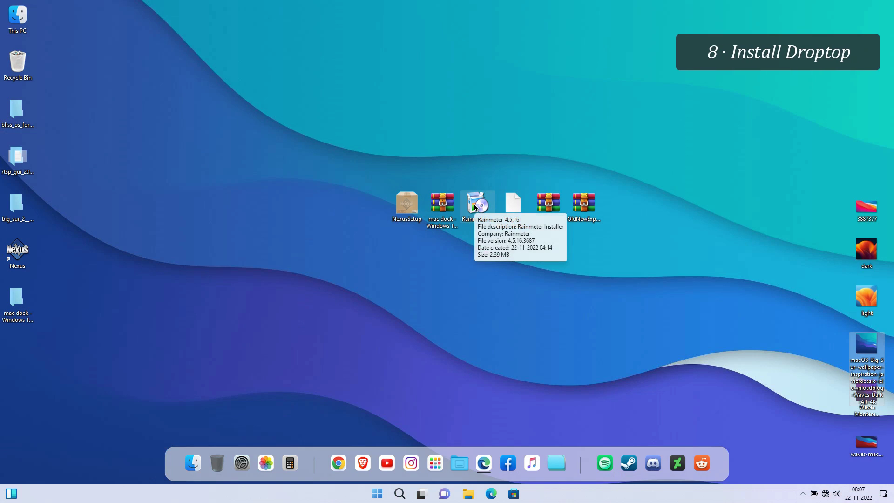
Install Rainmeter 4.5.16 in English as a standard 64-bit installation that launches on startup, and run it after setup
left_click(475, 207)
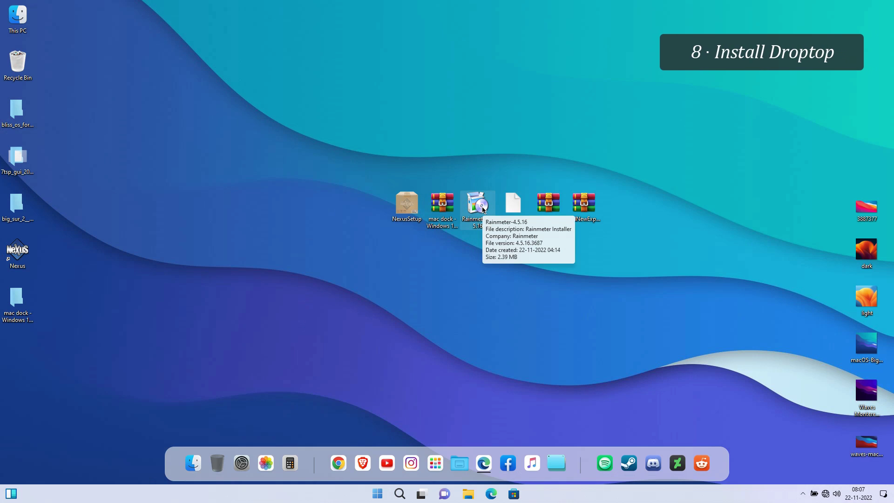
double_click(484, 209)
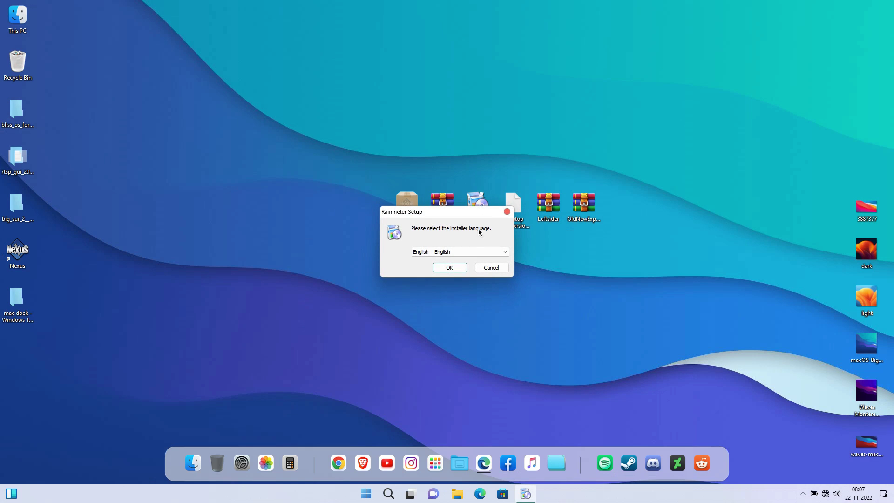
left_click(452, 264)
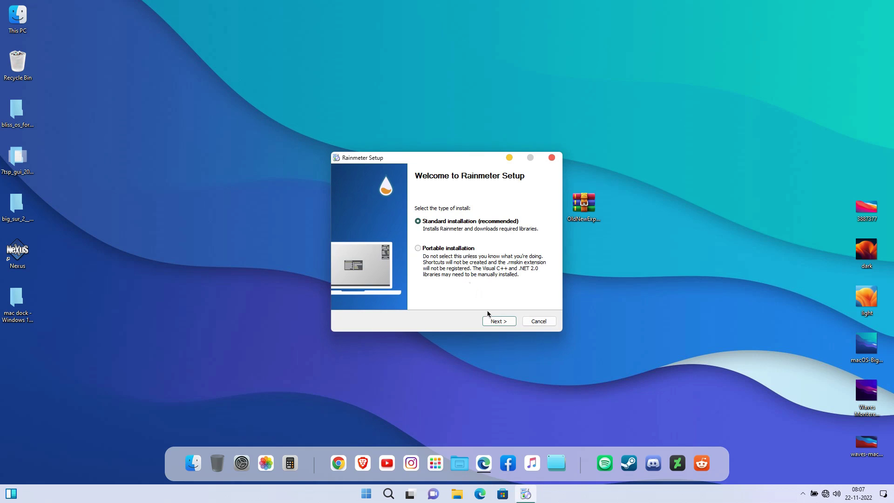
left_click(493, 323)
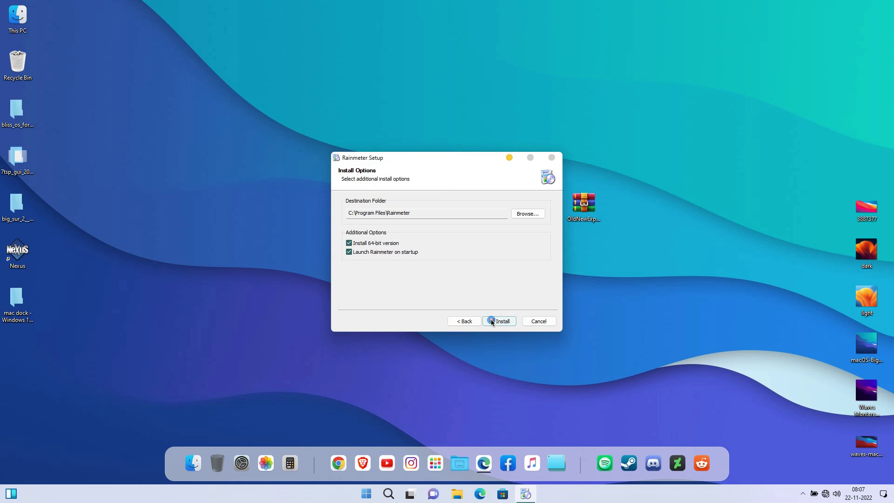
left_click(493, 321)
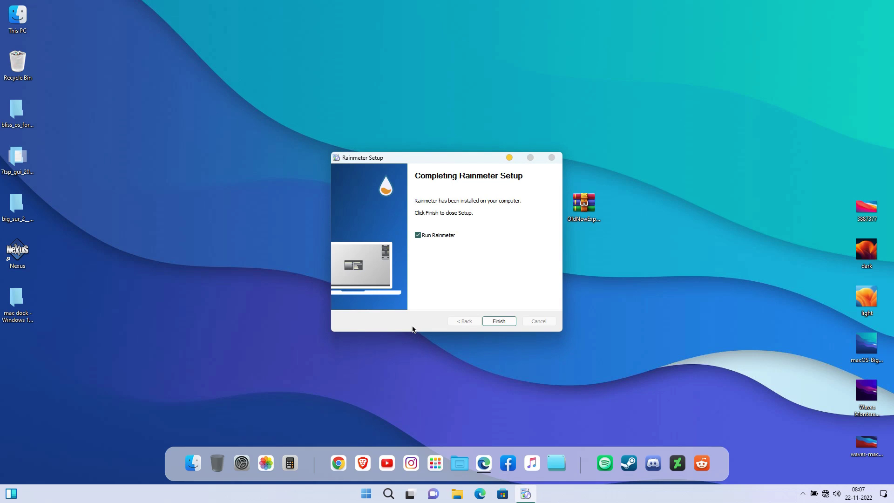
left_click(499, 321)
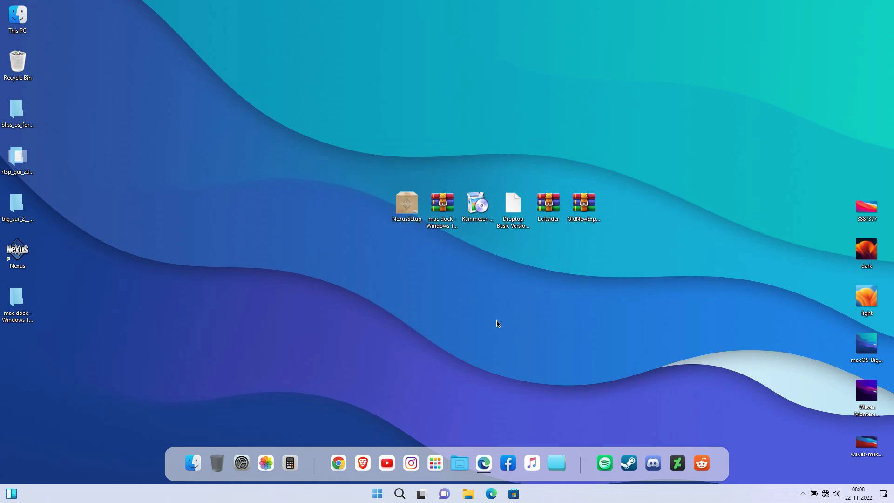
Unload the default illustro Welcome, Disks, System and Clock skins from the desktop
right_click(510, 306)
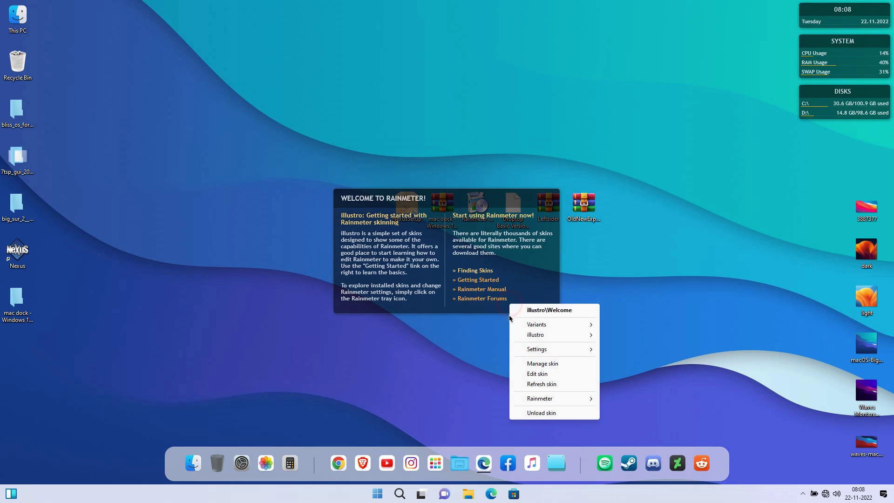
left_click(524, 412)
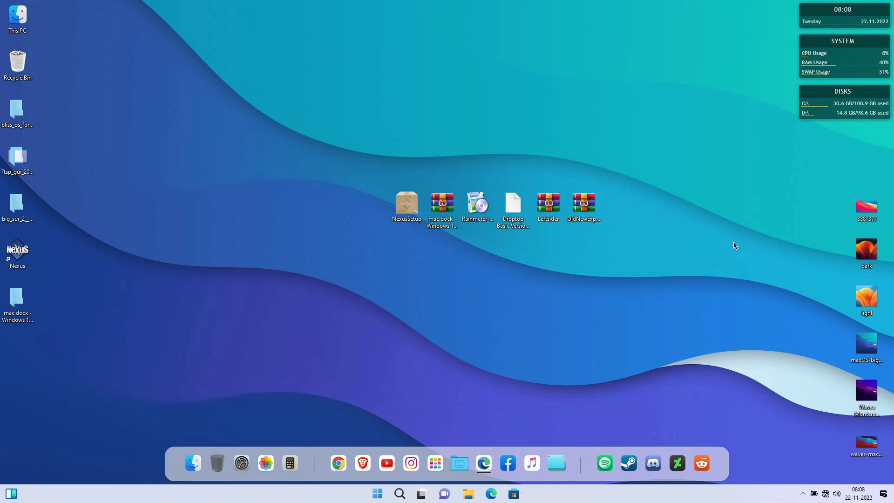
right_click(819, 122)
left_click(833, 215)
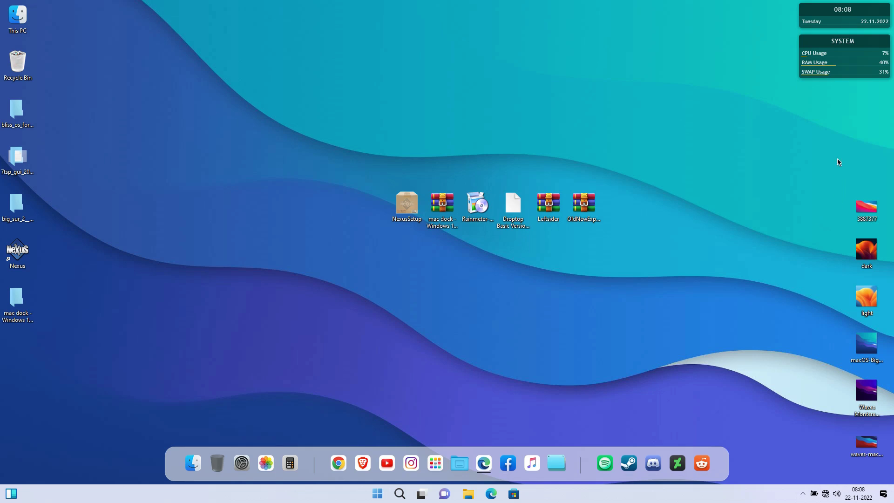
right_click(841, 62)
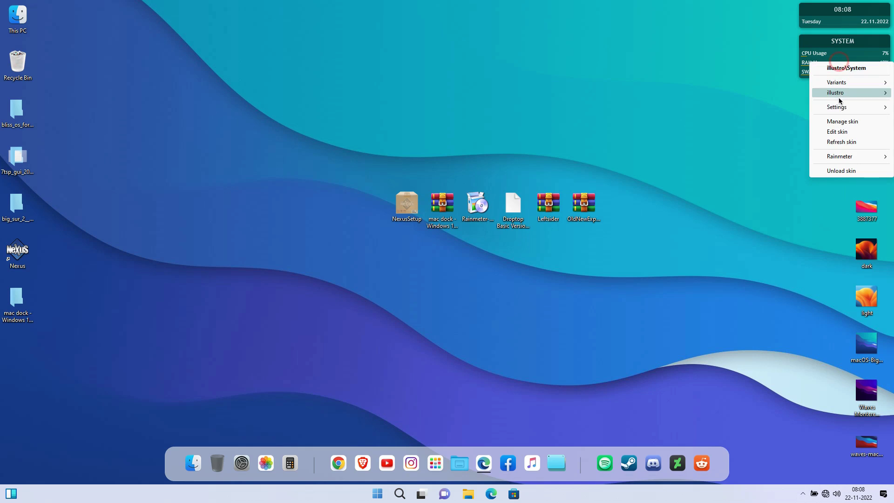
left_click(841, 173)
right_click(833, 17)
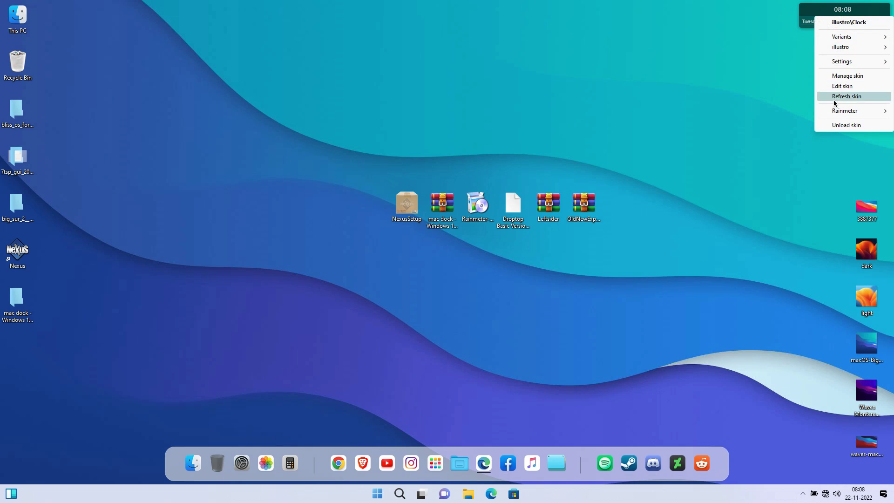
left_click(837, 126)
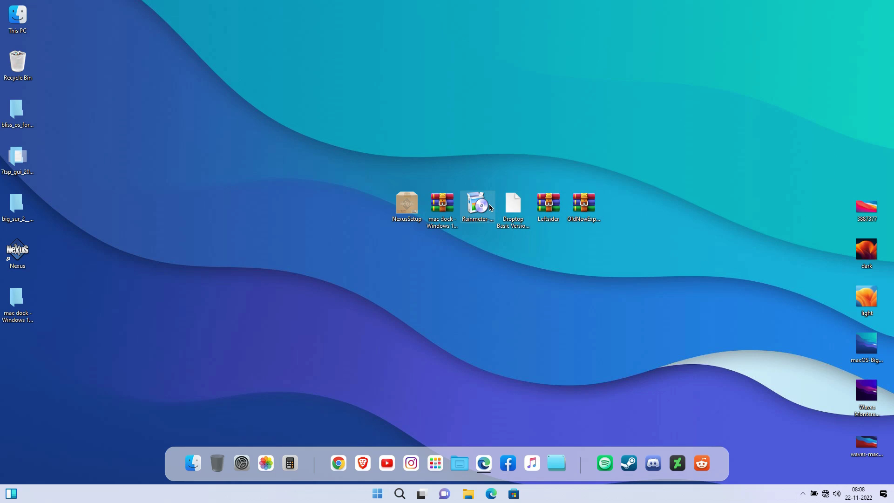
Install the Droptop Basic Version skin package from the desktop with all included components and skins loaded
left_click(518, 204)
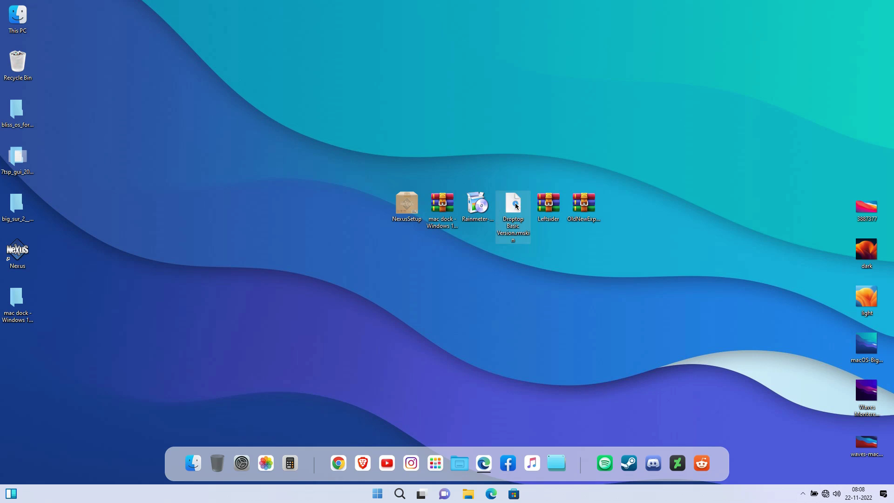
double_click(516, 206)
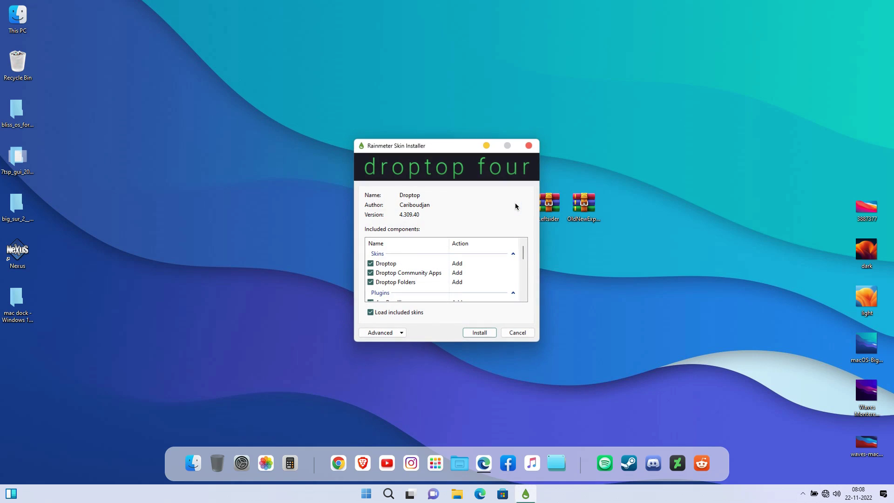
left_click(485, 335)
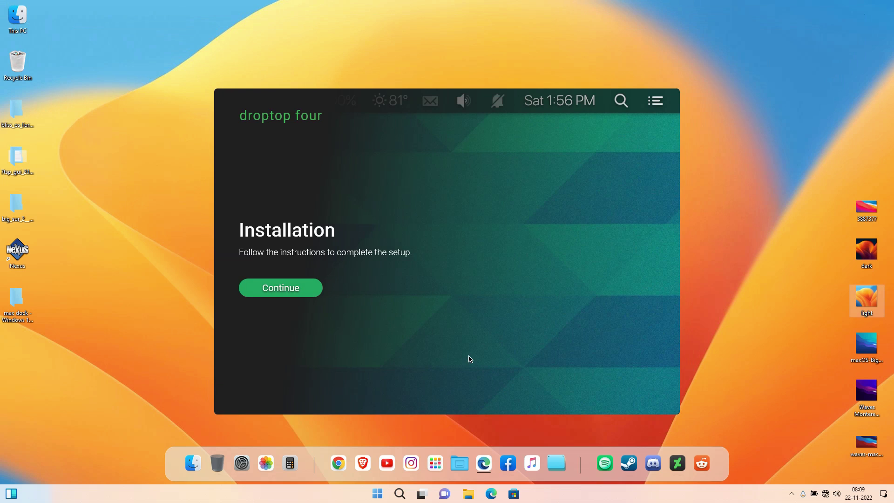
Begin the Droptop setup in English US with the bar always shown, leaving the Gmail, media player and weather configuration blank
left_click(296, 298)
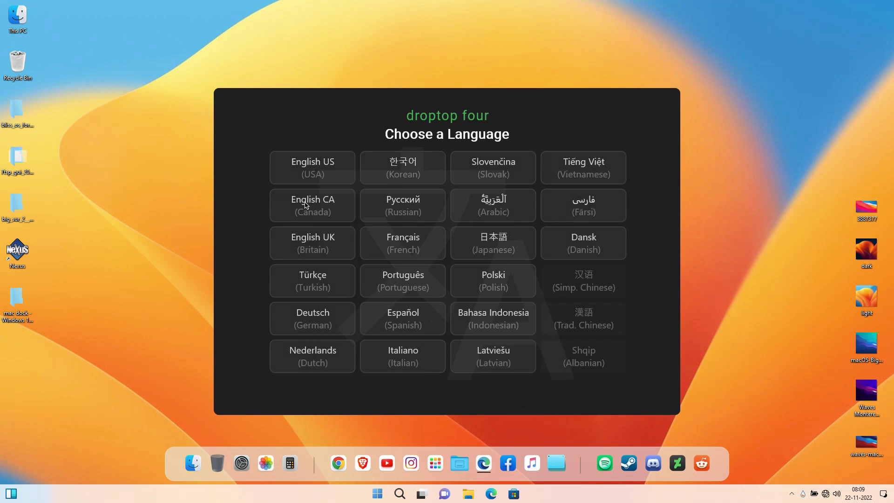
left_click(313, 176)
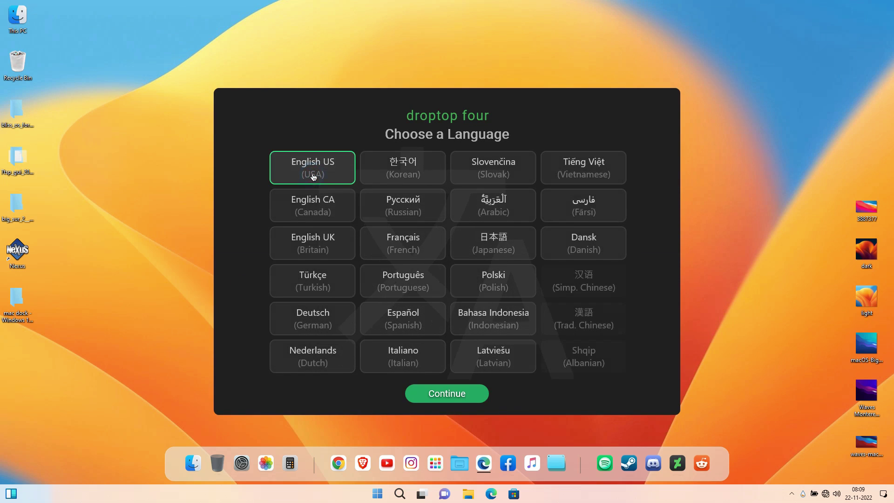
left_click(447, 393)
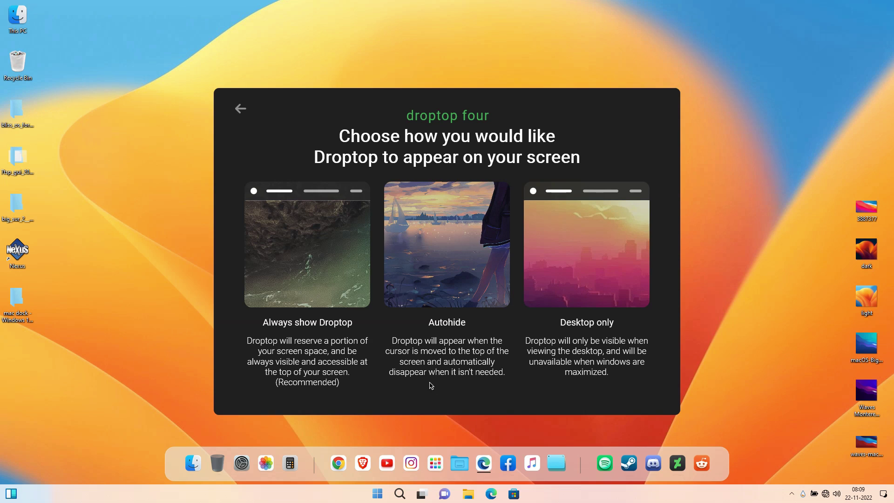
left_click(339, 269)
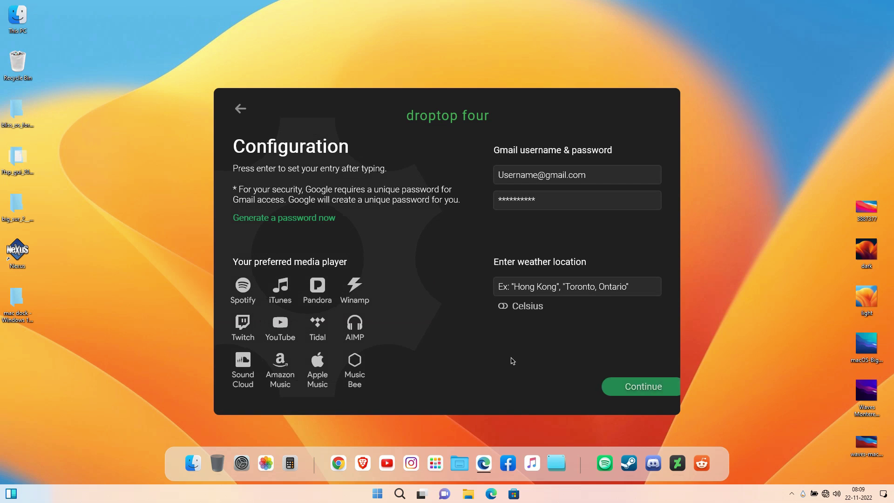
left_click(594, 392)
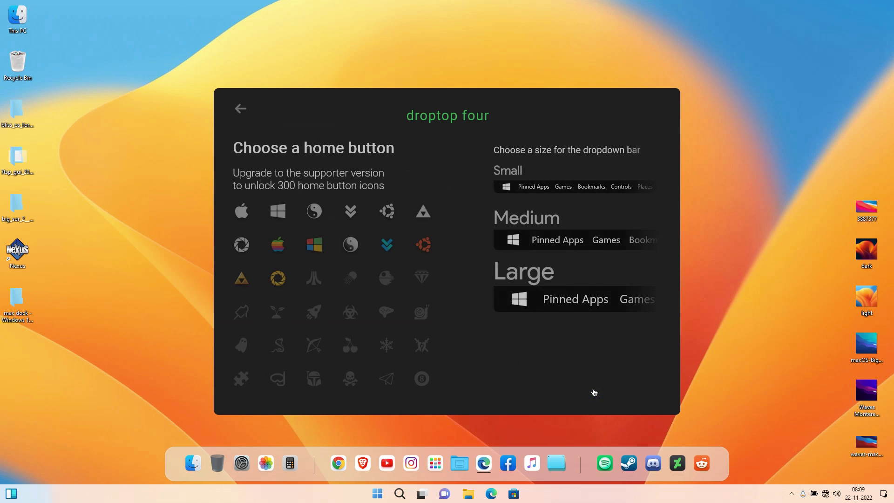
Finish the Droptop setup with the small dropdown bar and Default color option, declining the supporter version
left_click(530, 190)
left_click(586, 385)
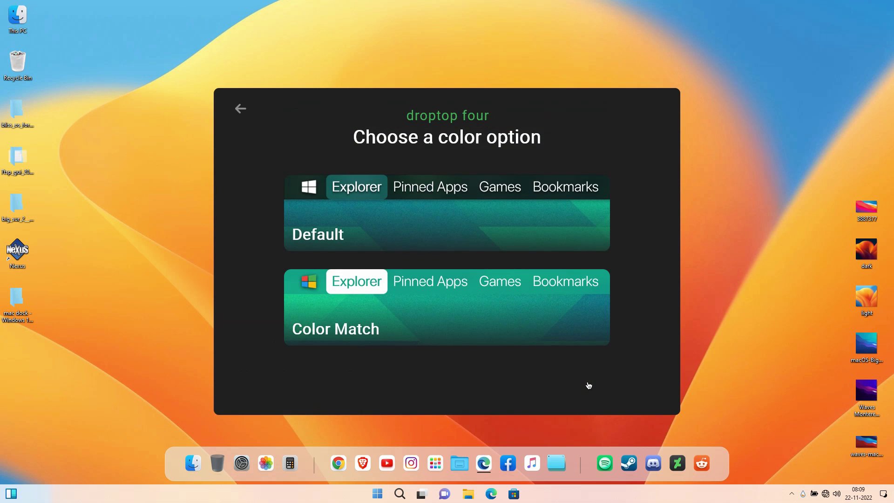
left_click(447, 230)
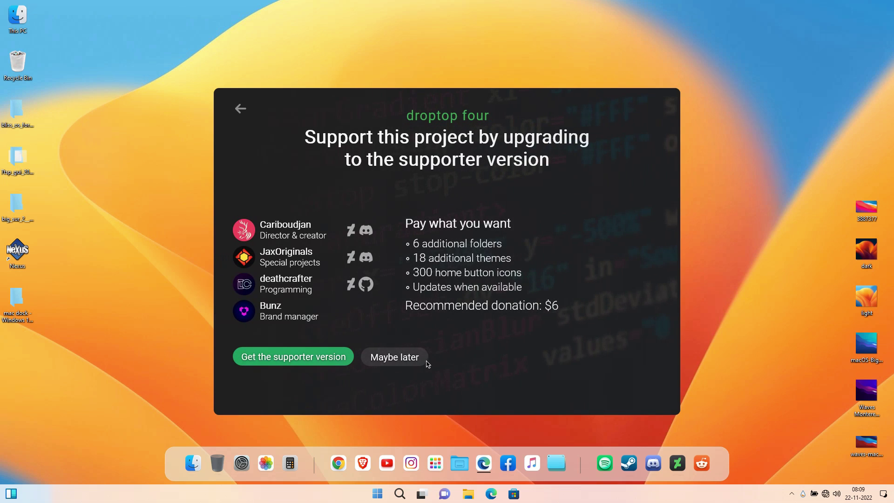
left_click(425, 361)
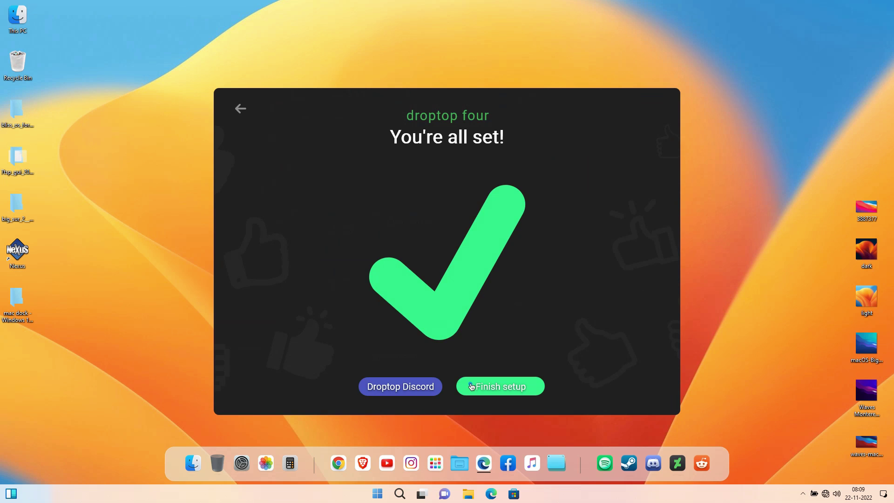
left_click(470, 386)
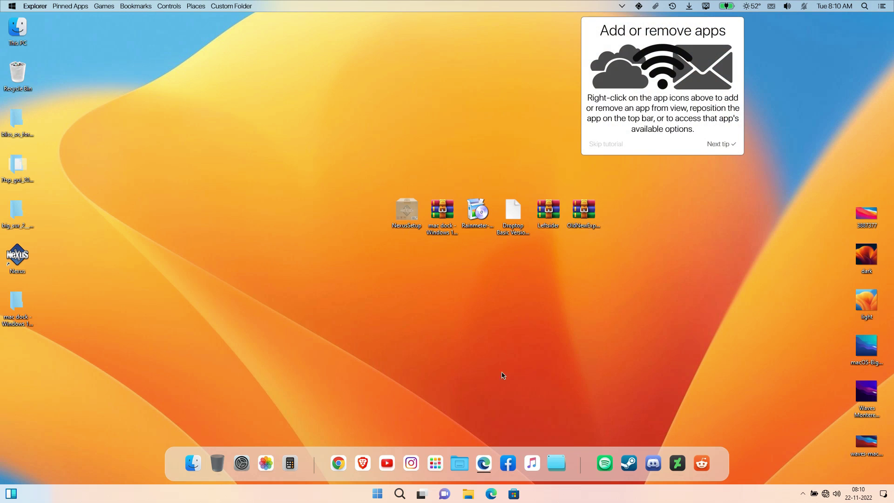
Go through all the Droptop tutorial tips and close the tutorial
left_click(726, 145)
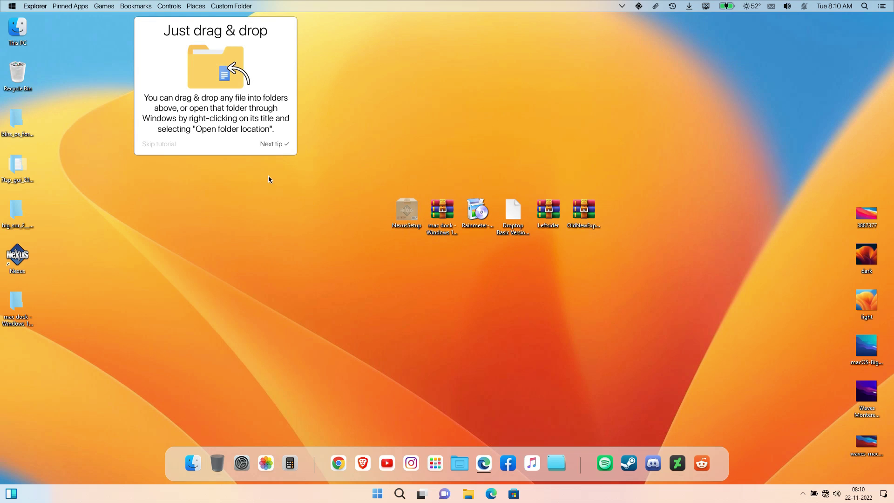
left_click(273, 145)
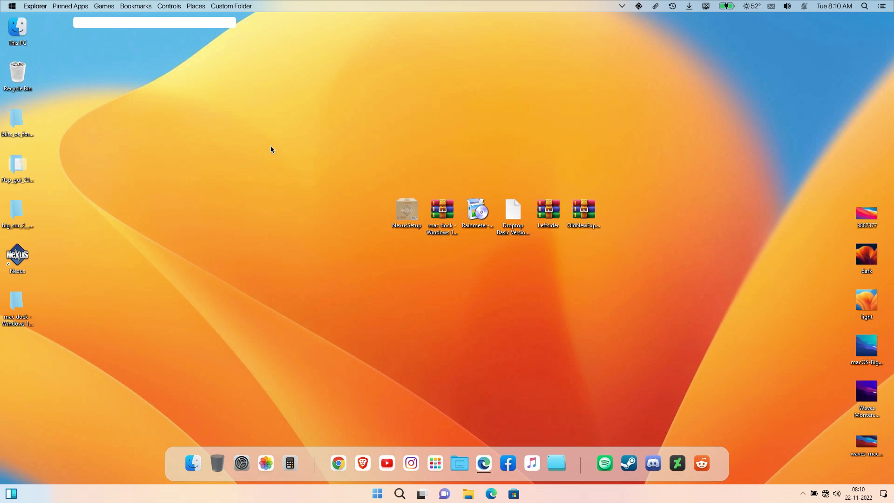
left_click(191, 154)
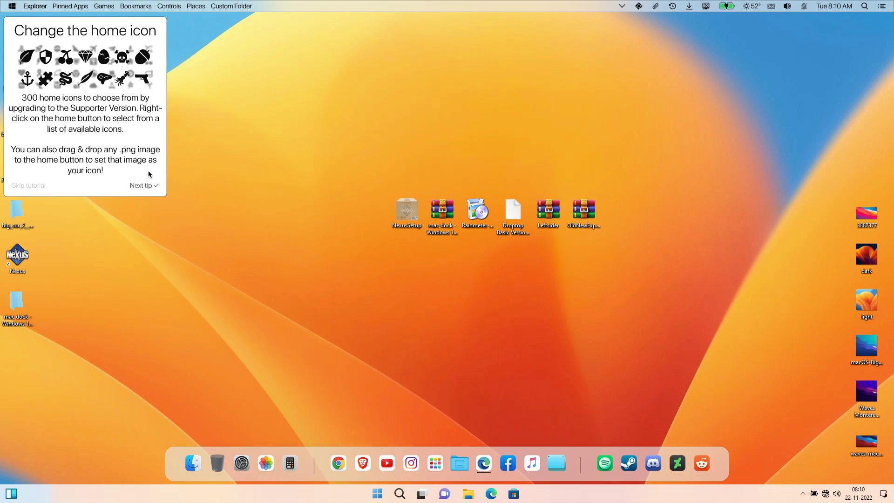
left_click(139, 186)
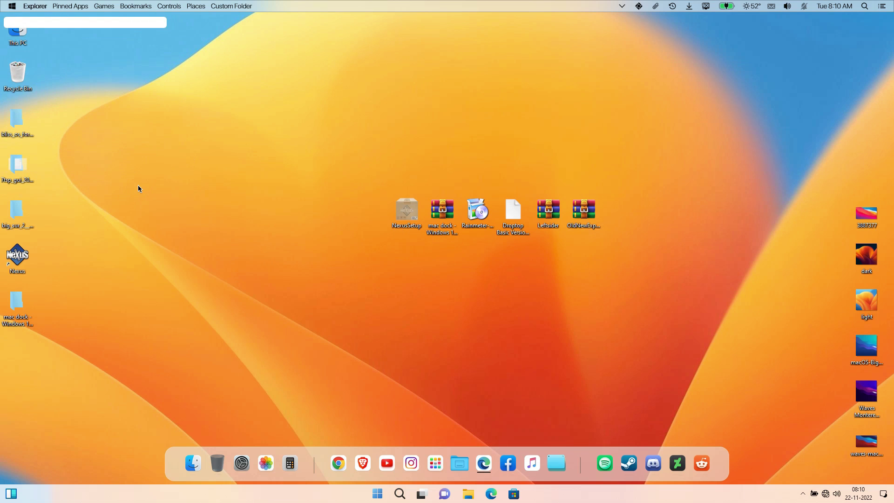
left_click(146, 145)
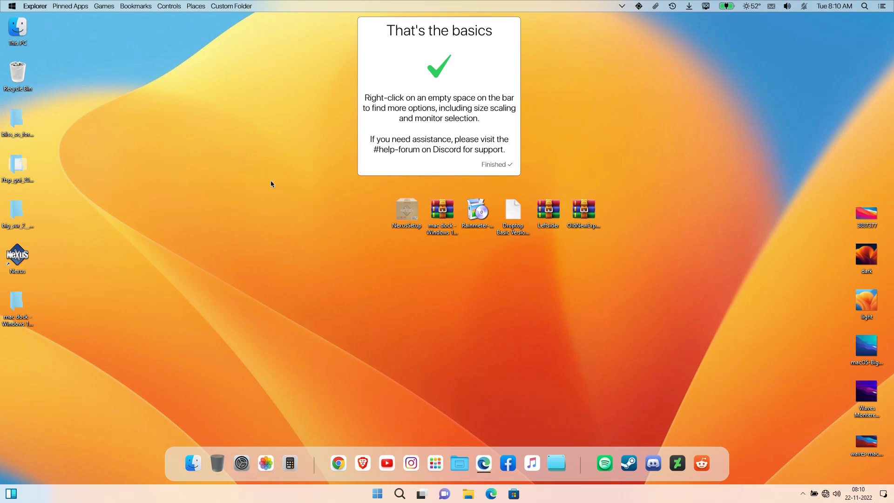
left_click(486, 164)
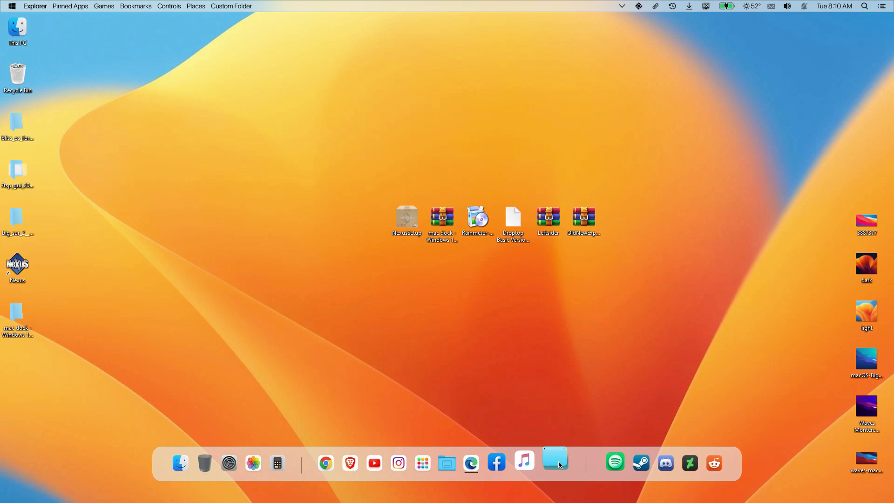
Apply the Big Sur theme to the Droptop bar
left_click(11, 7)
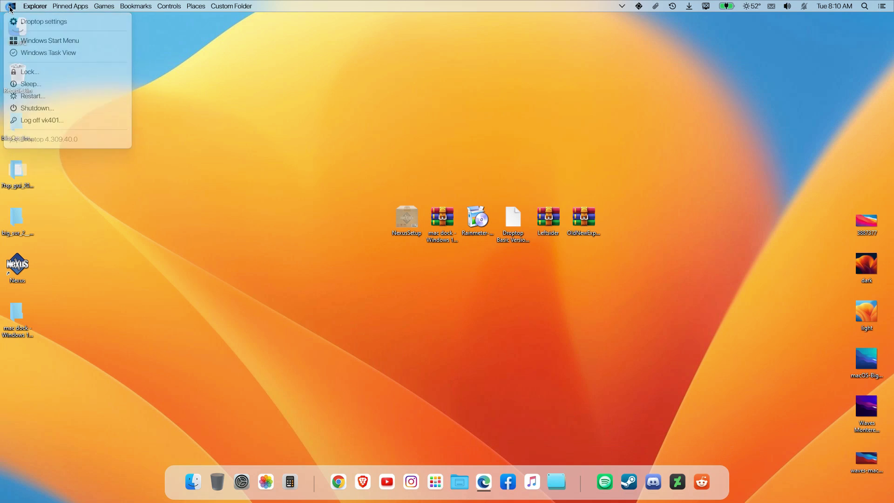
left_click(28, 22)
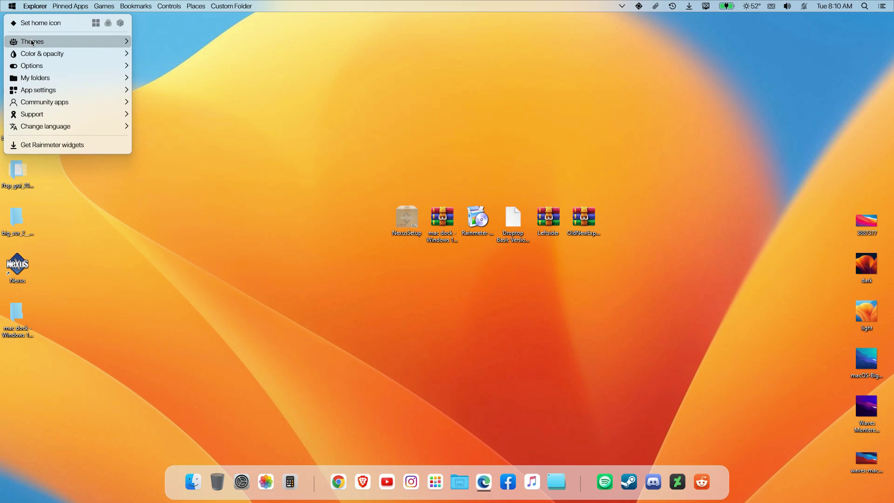
left_click(30, 42)
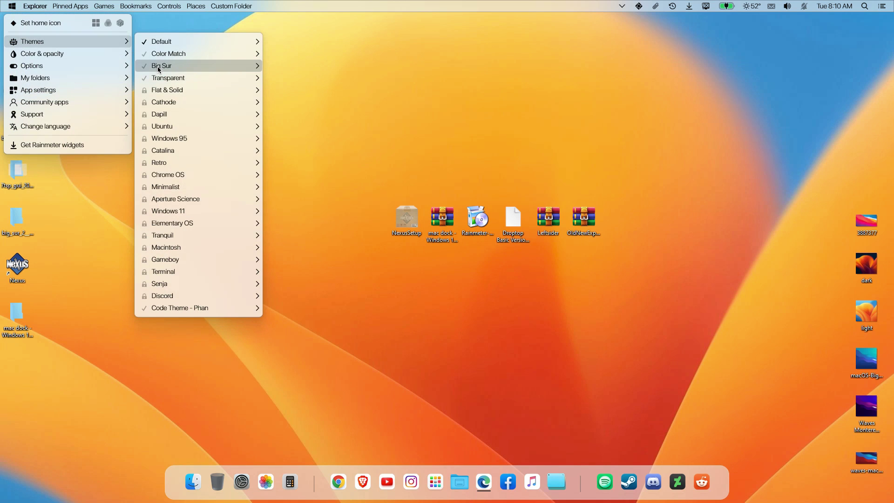
mouse_move(158, 69)
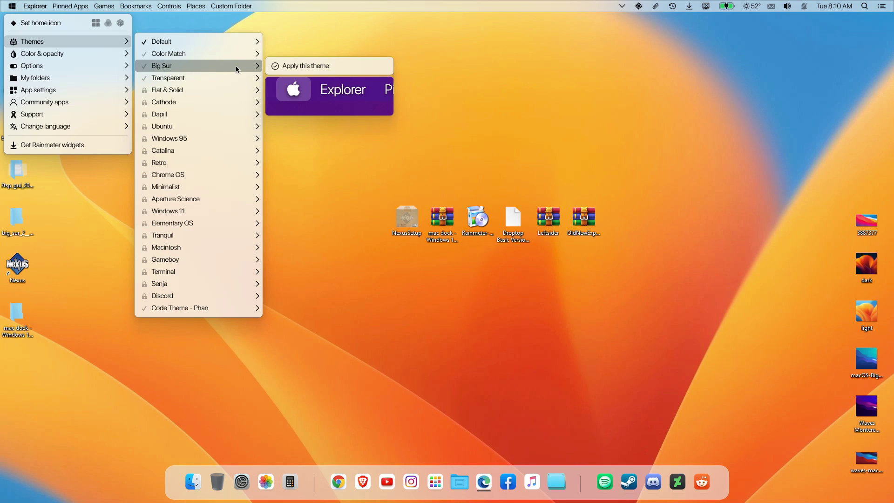
left_click(285, 67)
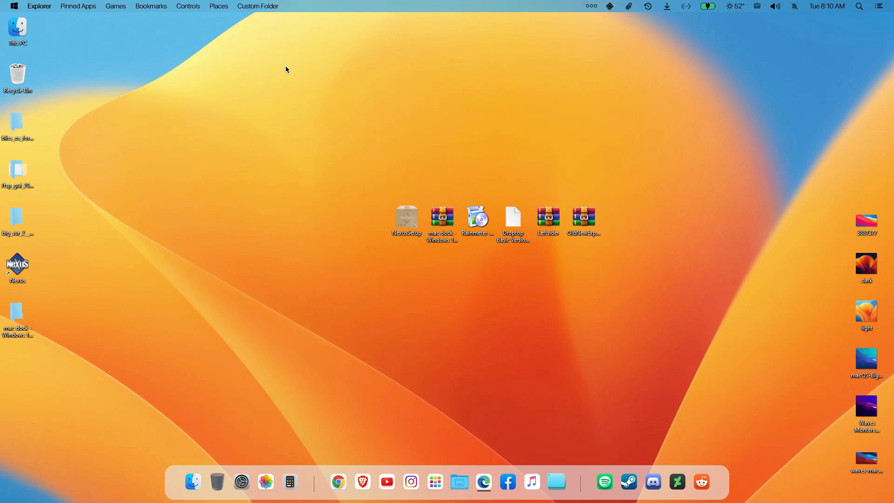
Turn off setting the Droptop colors by desktop wallpaper
left_click(14, 7)
left_click(42, 22)
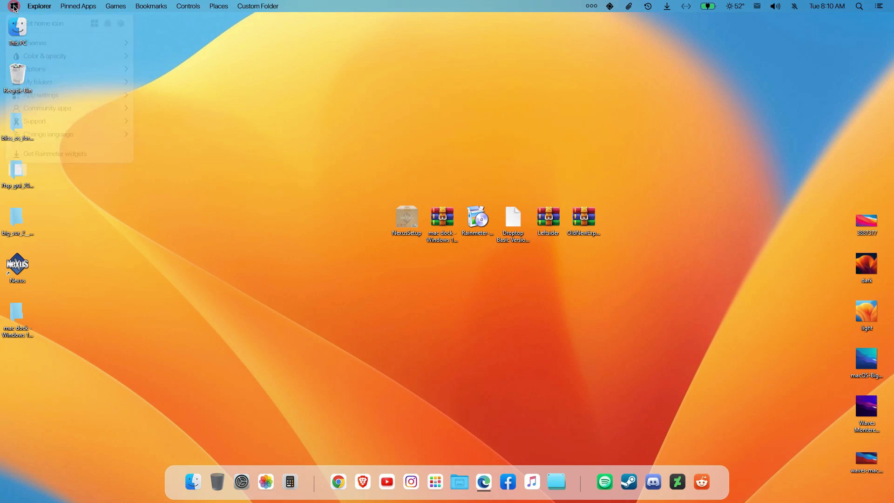
mouse_move(62, 57)
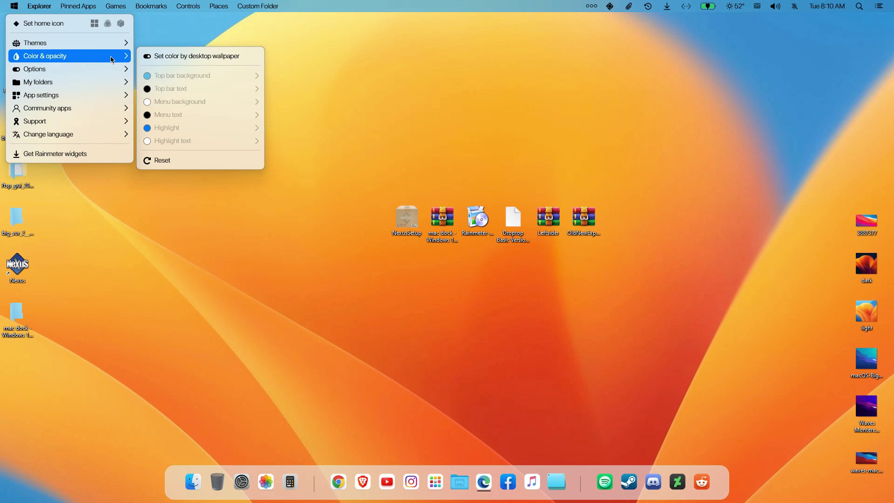
left_click(151, 58)
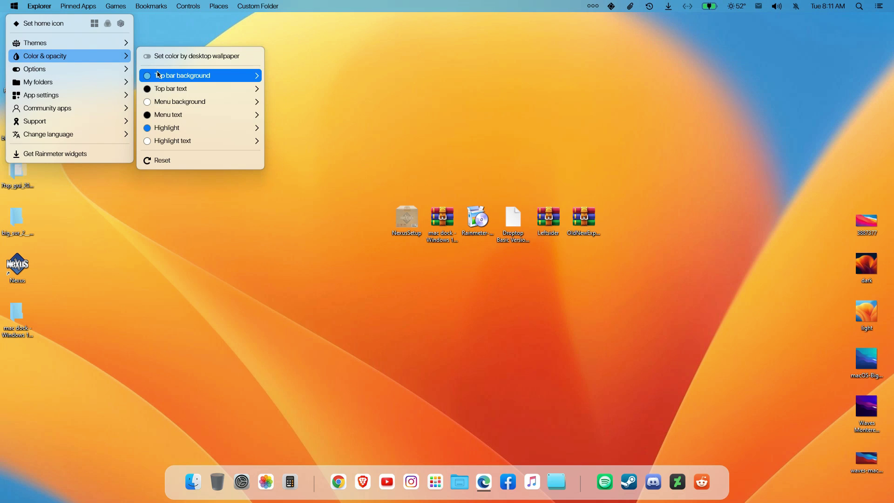
Make the Droptop top bar background semi-transparent white and set the menu background opacity to 151
mouse_move(180, 78)
left_click_drag(324, 78, 385, 78)
left_click_drag(354, 89, 340, 124)
mouse_move(232, 91)
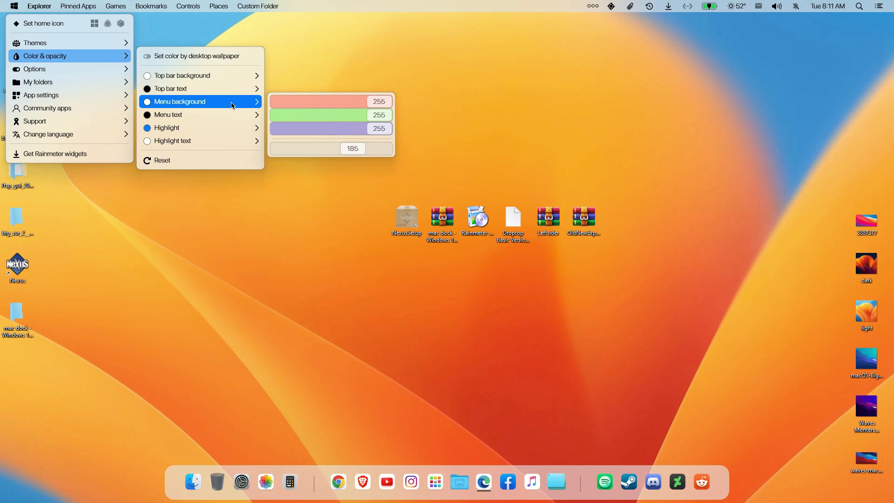
left_click_drag(352, 148, 340, 150)
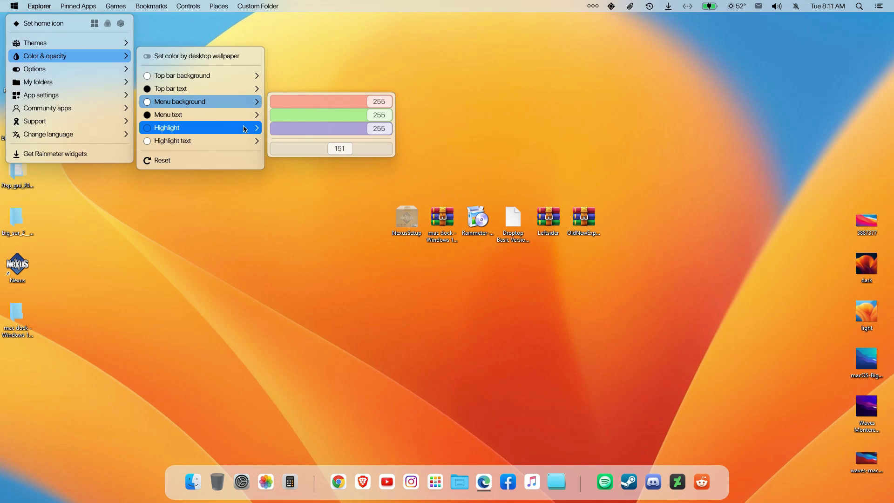
mouse_move(185, 124)
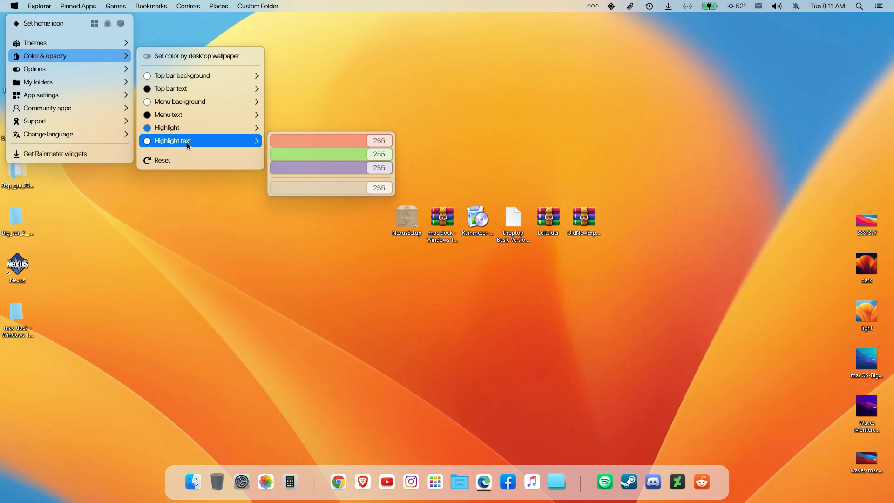
Review Droptop's shape and blur effect options and try the home menu's Lock and Sleep entries, cancelling each one
mouse_move(90, 69)
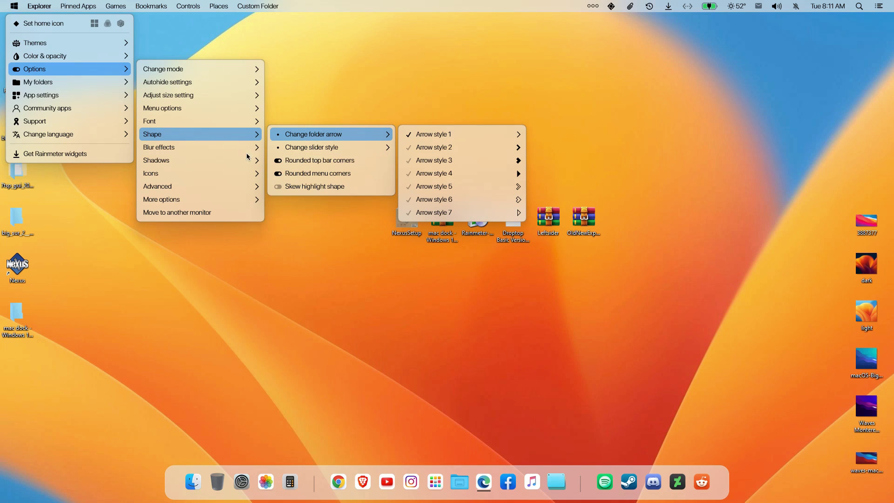
mouse_move(232, 152)
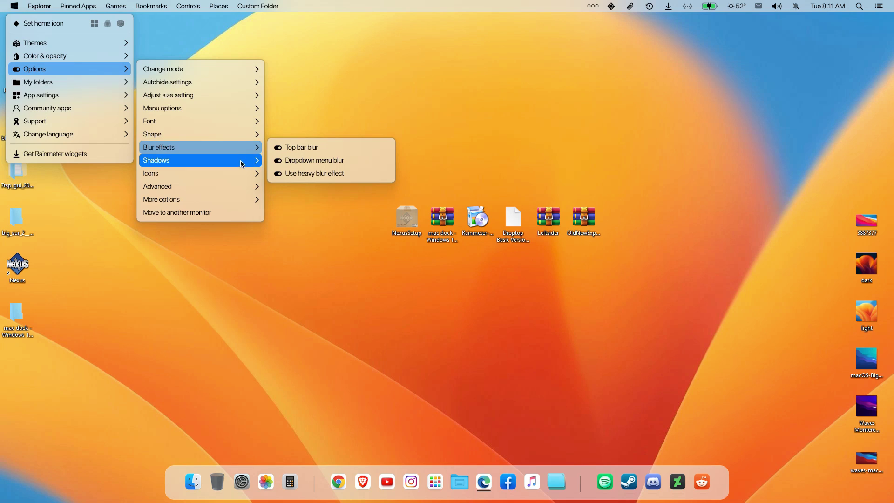
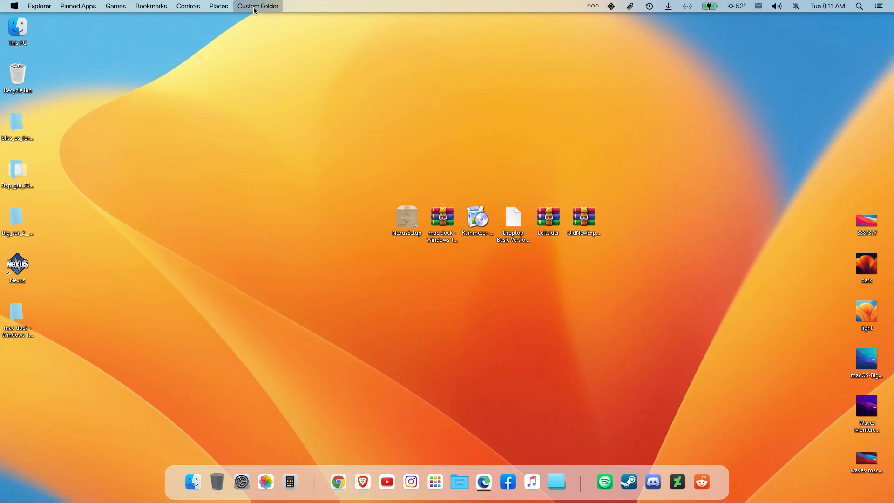
left_click(15, 6)
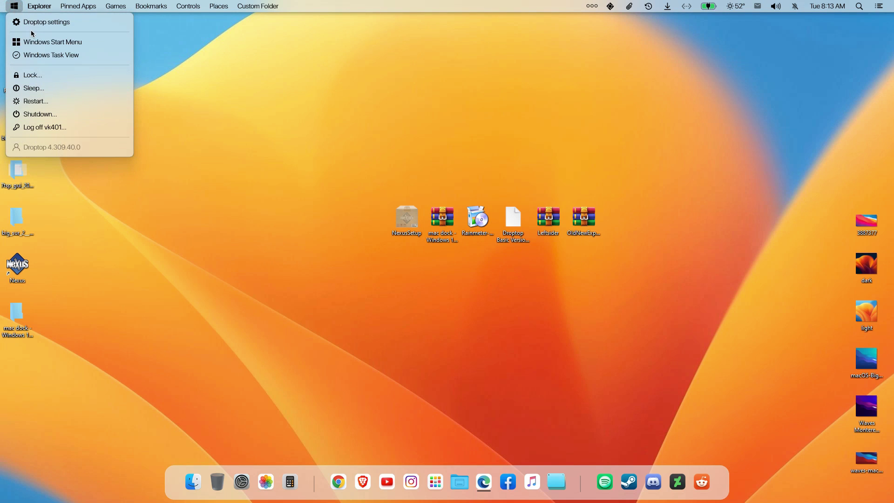
left_click(32, 79)
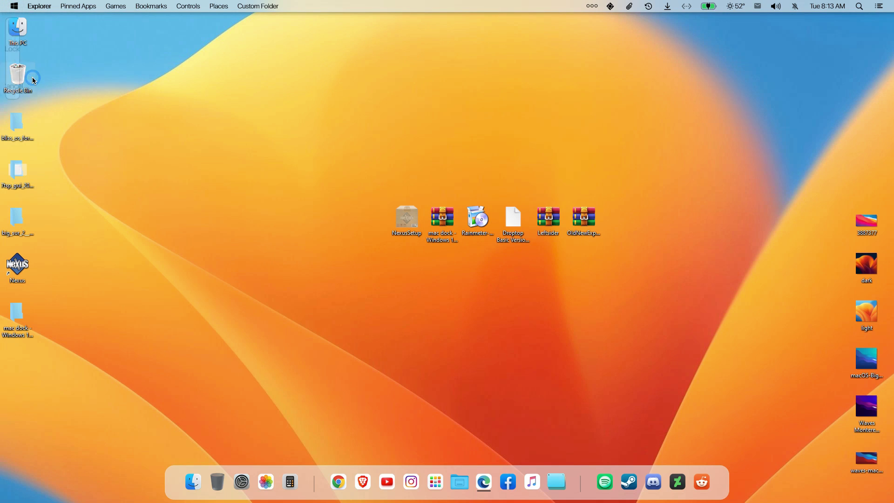
left_click(15, 7)
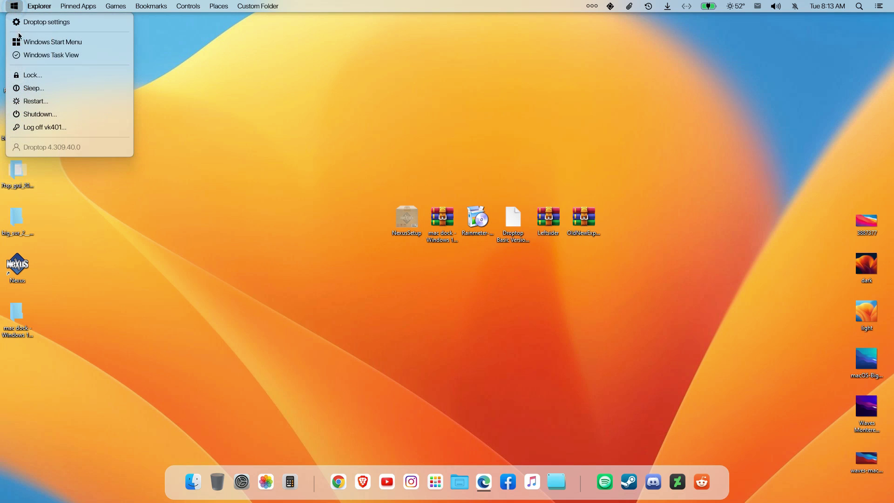
left_click(27, 86)
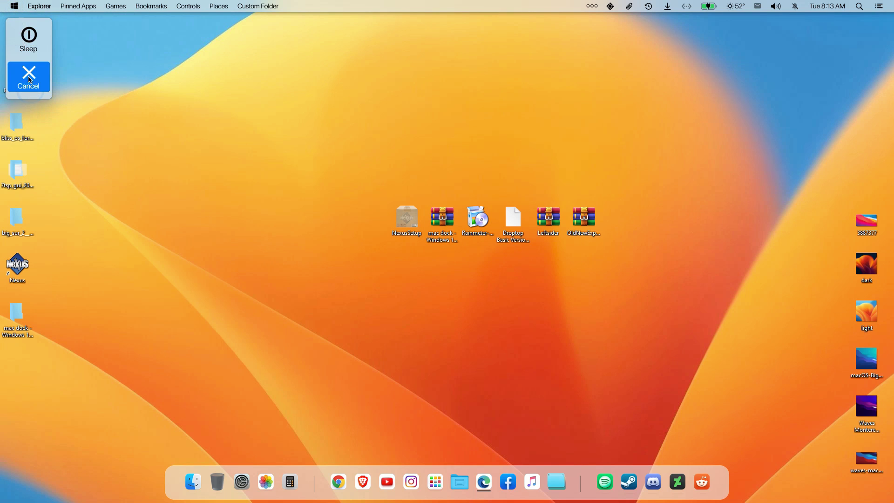
left_click(14, 7)
Examine the Pinned Apps and Custom Folder menus and the alarm settings of the Droptop bar
left_click(61, 8)
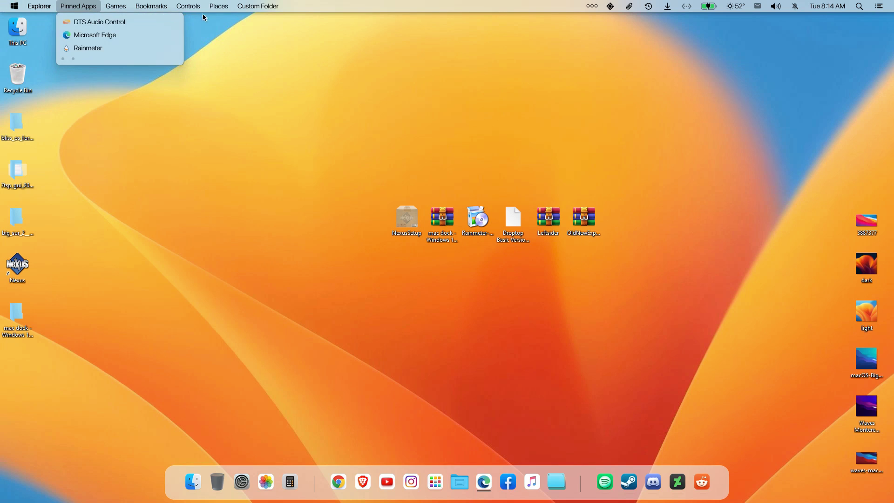
left_click(263, 7)
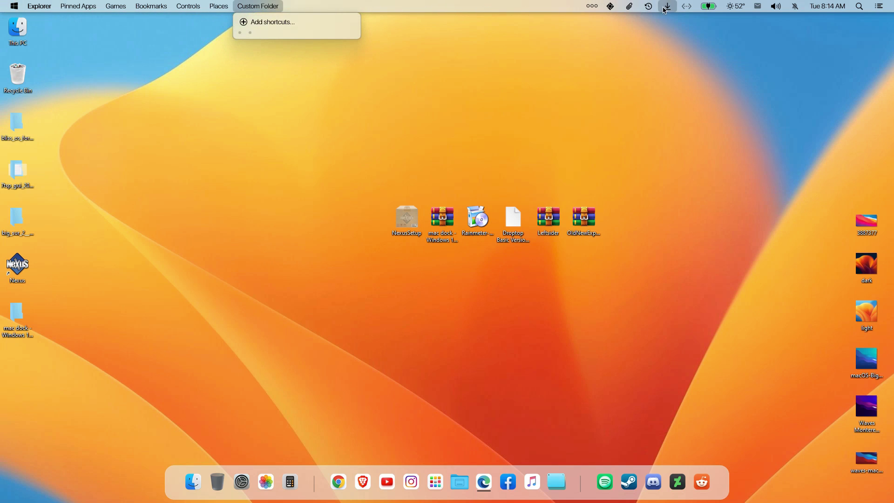
left_click(815, 8)
left_click(815, 8)
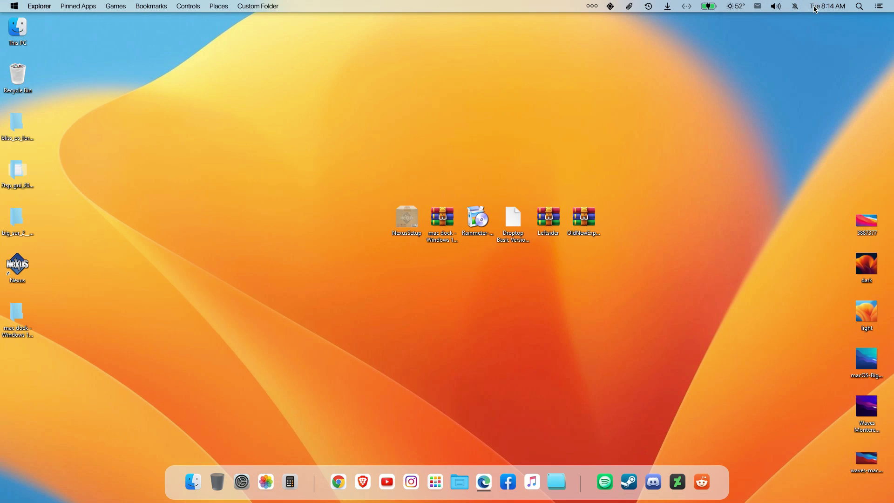
left_click(815, 7)
left_click(795, 7)
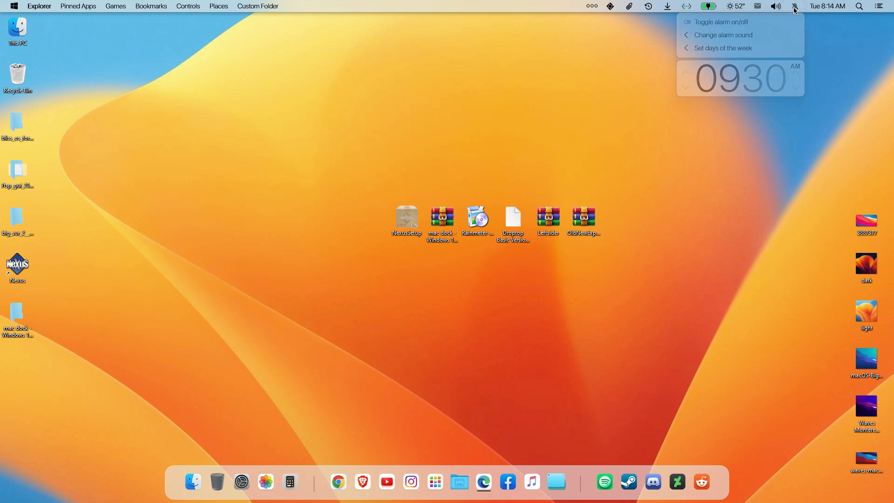
left_click(795, 8)
left_click(795, 9)
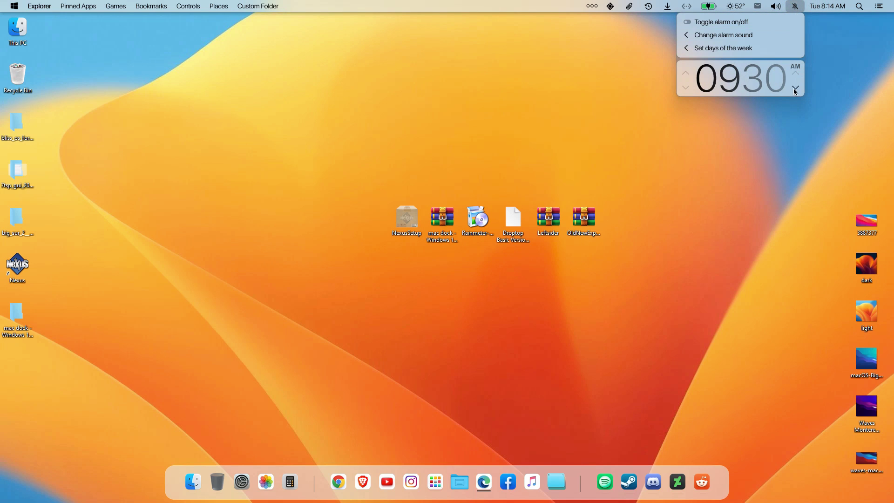
left_click(629, 106)
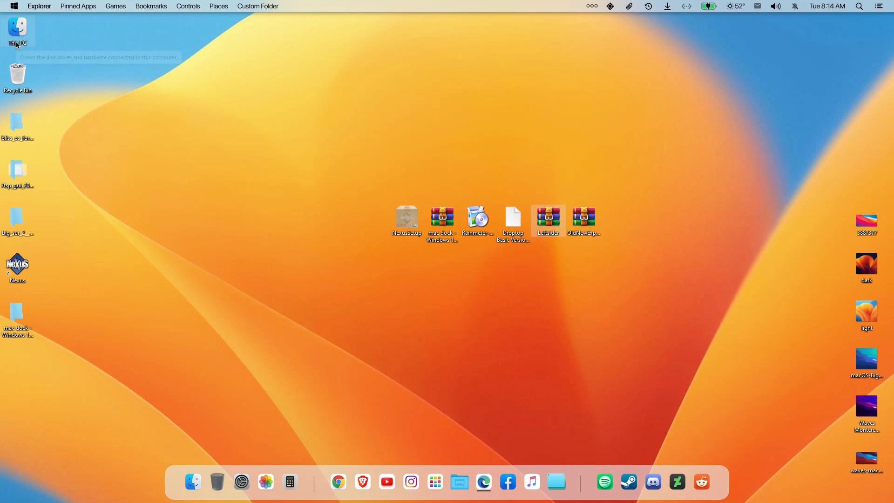
Open This PC to examine the themed window's title bar controls and minimize the window
left_click(16, 44)
double_click(17, 43)
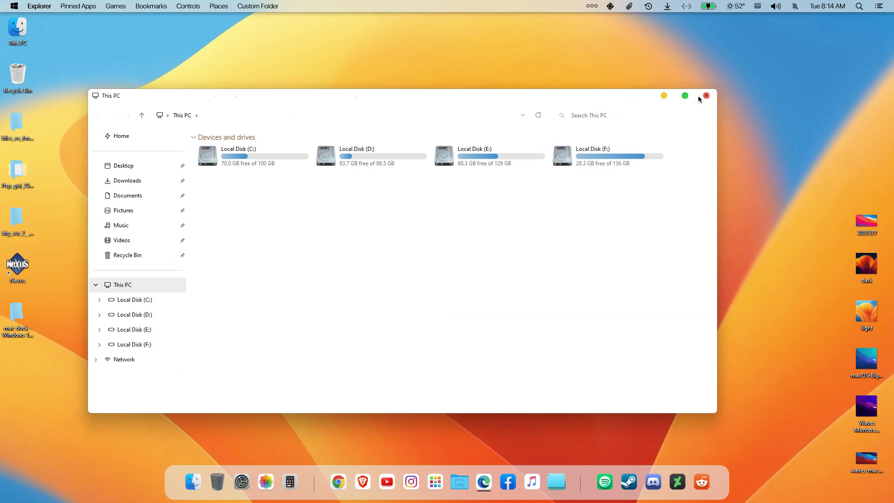
left_click(664, 97)
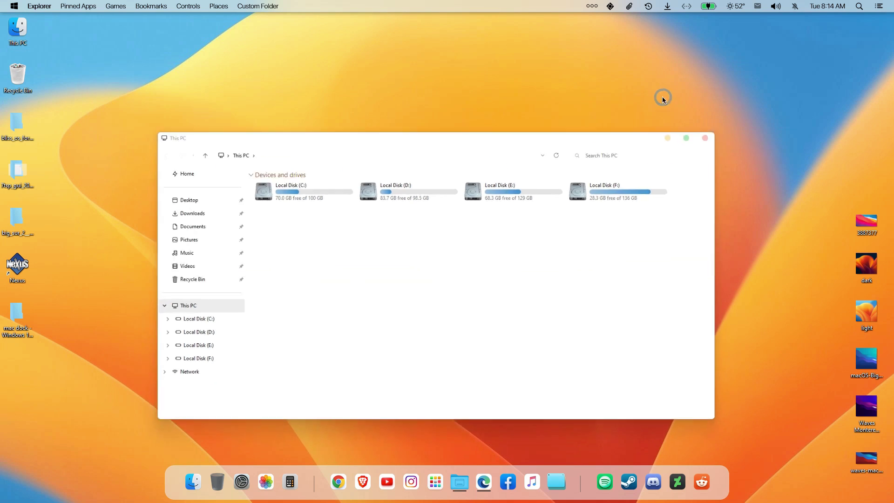
Extract the Leftsider archive to a Leftsider folder on the desktop and check the files in its inner folder
right_click(547, 220)
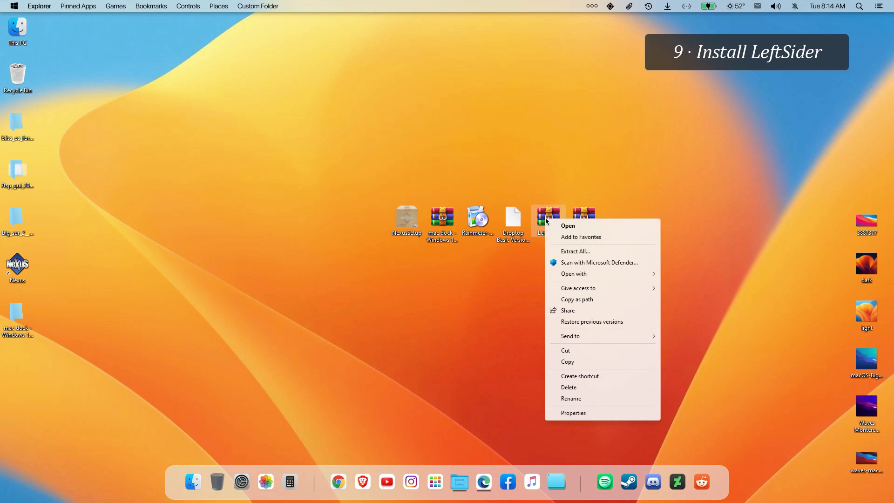
left_click(566, 258)
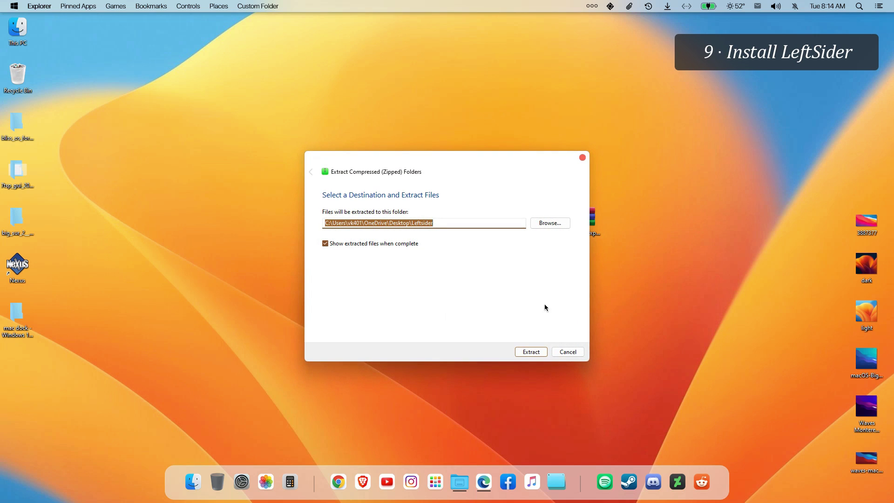
left_click(532, 352)
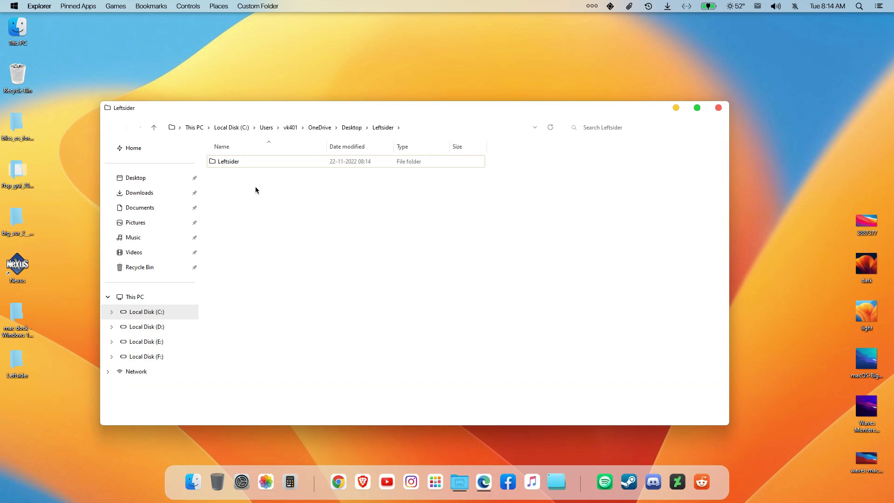
double_click(238, 163)
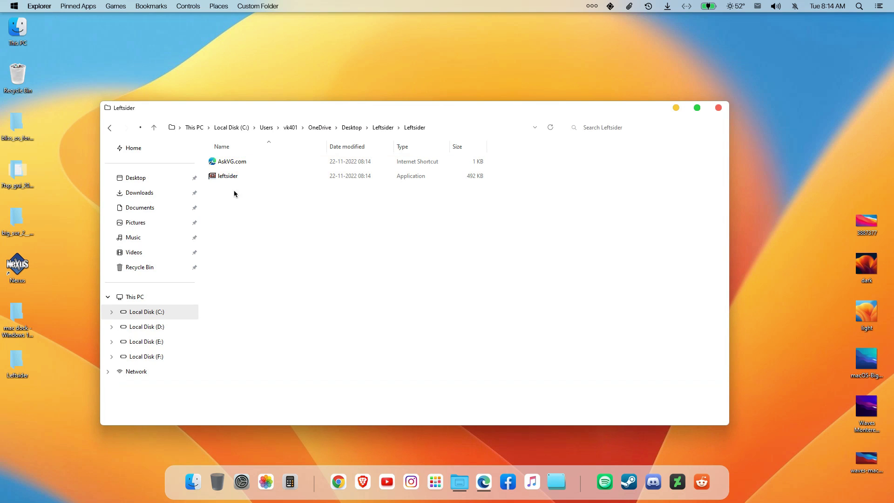
Copy the inner Leftsider folder into the root of Local Disk (C:)
key("alt+Left")
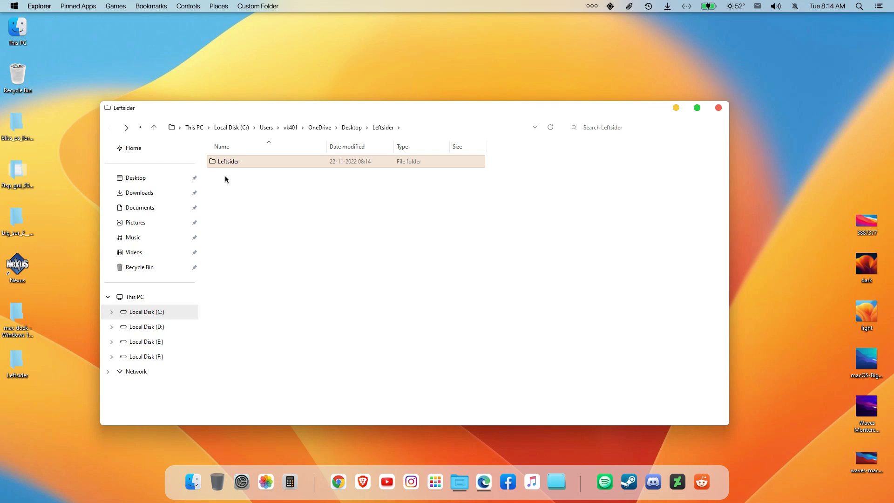
right_click(226, 164)
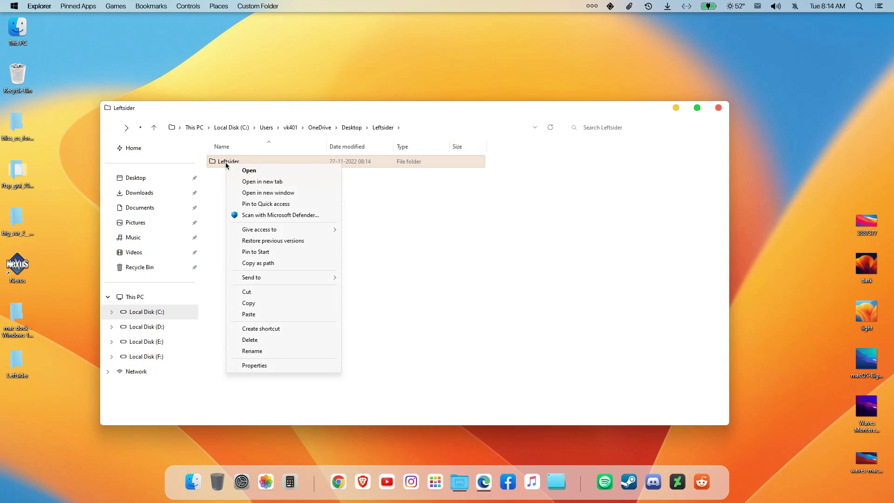
left_click(249, 304)
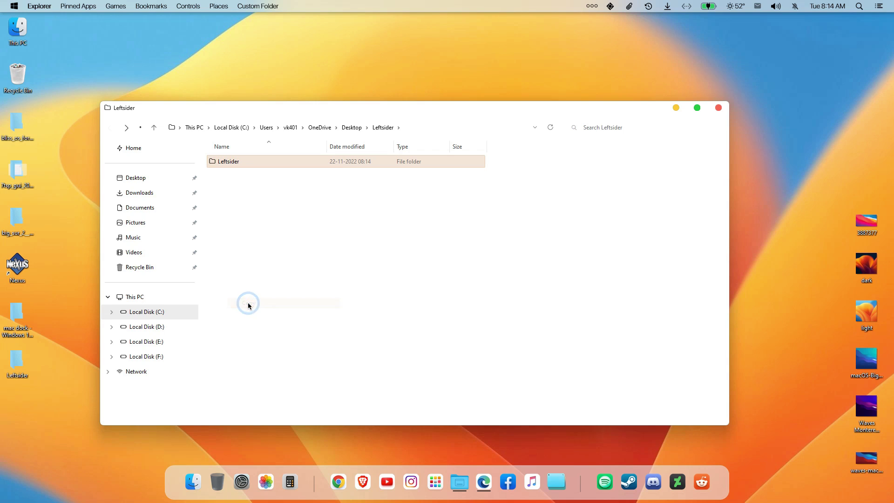
left_click(170, 317)
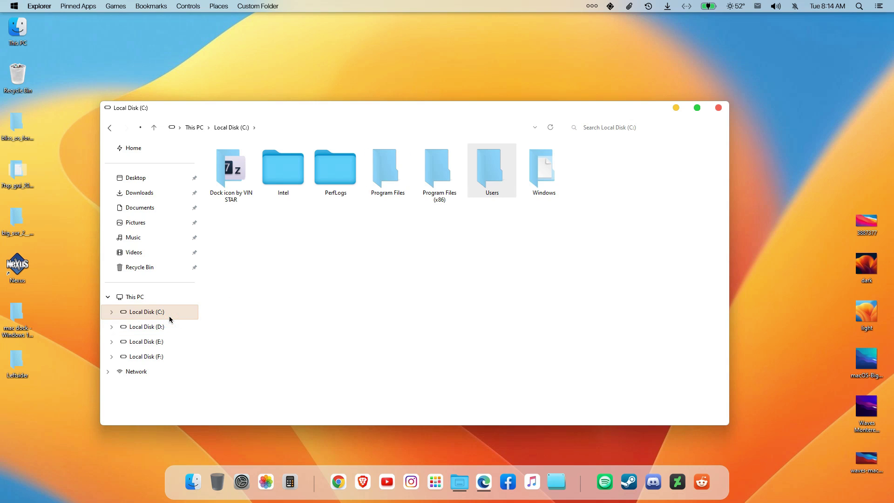
left_click(273, 259)
right_click(273, 260)
left_click(295, 313)
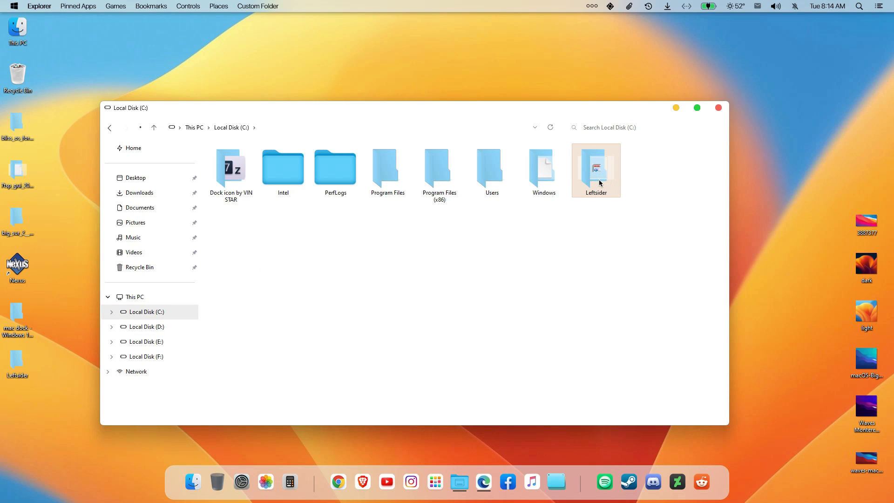
Create a desktop shortcut to the leftsider application in C:\Leftsider and close the folder window
double_click(600, 182)
left_click(234, 181)
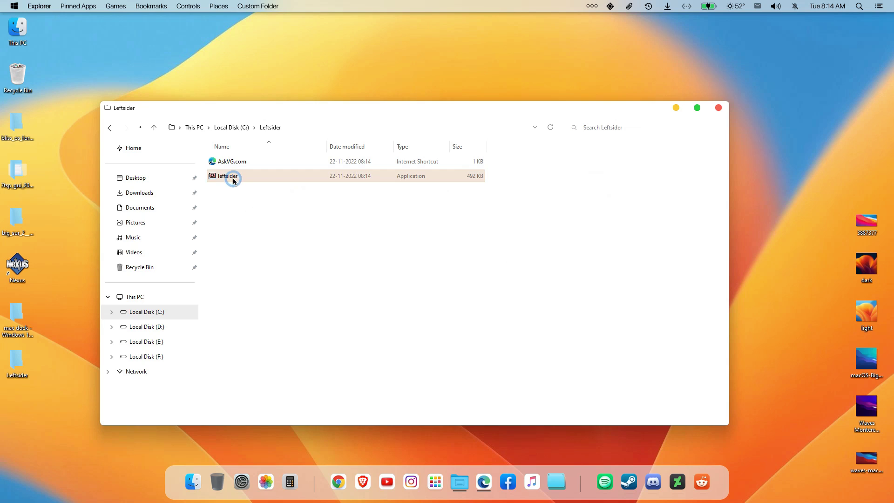
right_click(234, 180)
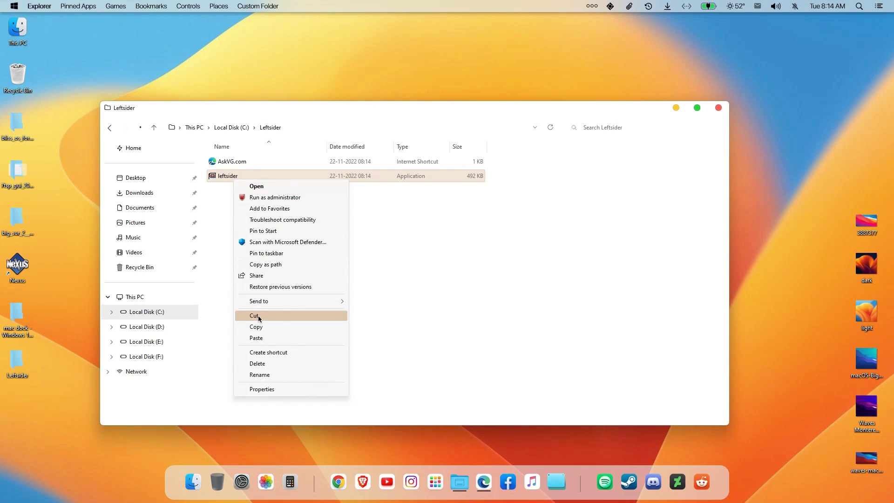
mouse_move(342, 301)
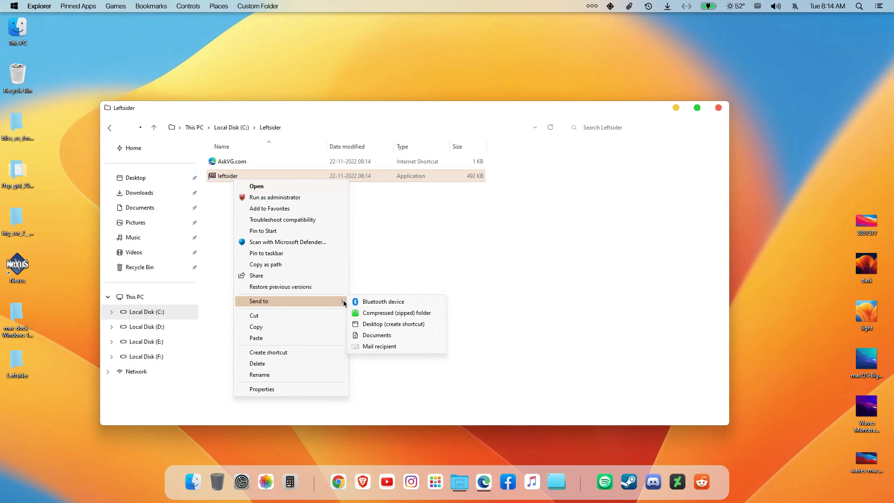
left_click(365, 325)
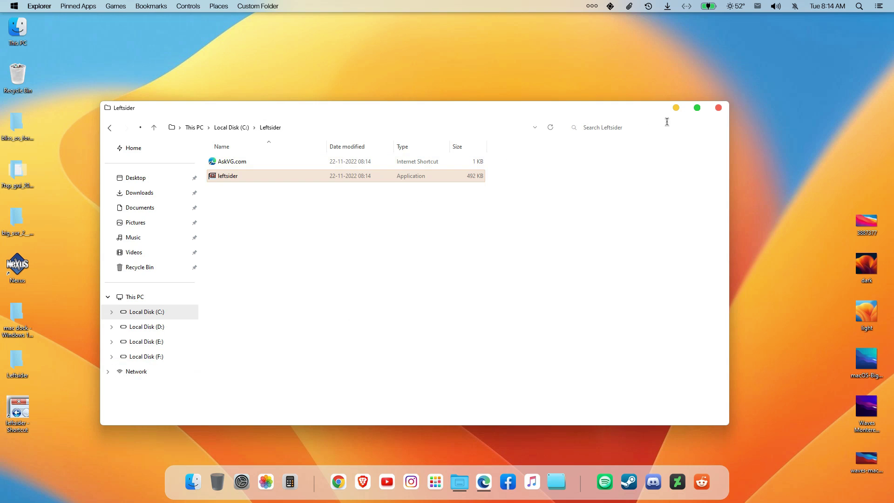
left_click(716, 108)
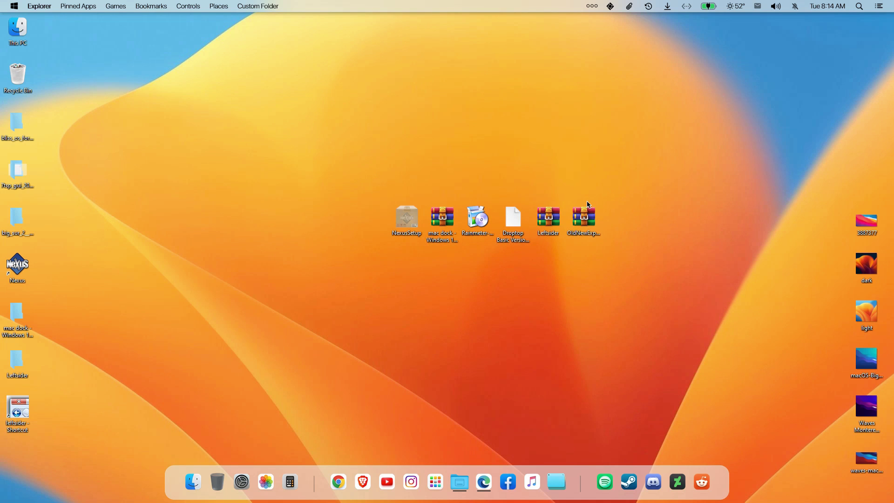
Open the Windows Startup folder with the shell:startup command, move the leftsider desktop shortcut into it and launch leftsider from there
key("super+r")
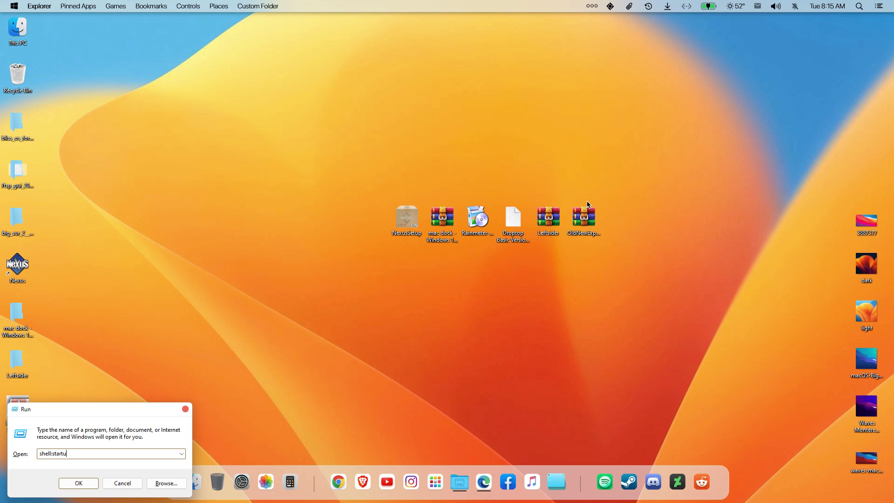
key("Return")
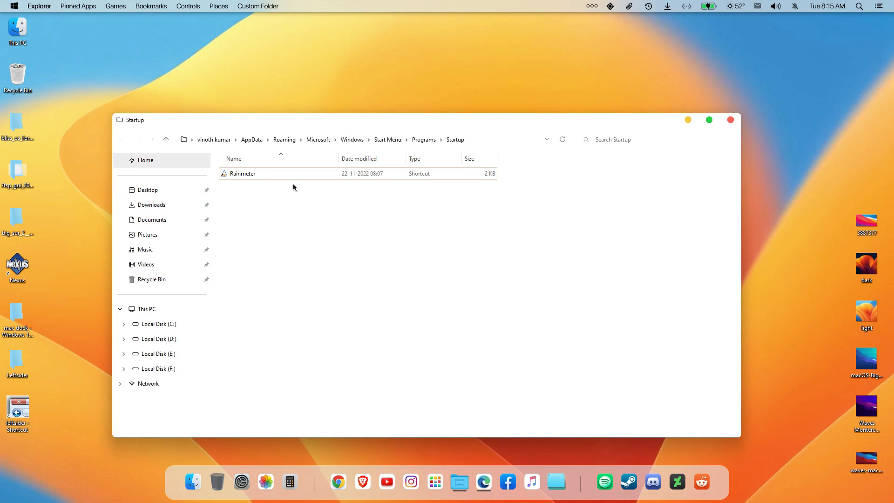
left_click(15, 419)
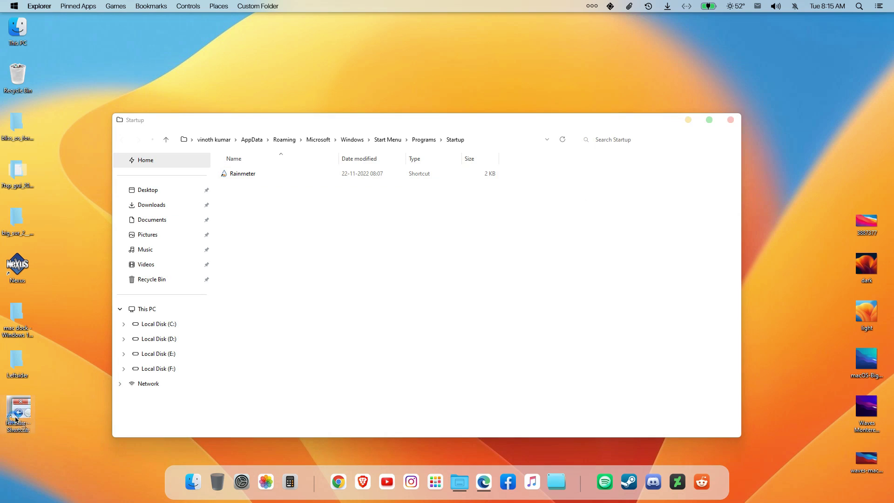
left_click_drag(15, 419, 309, 259)
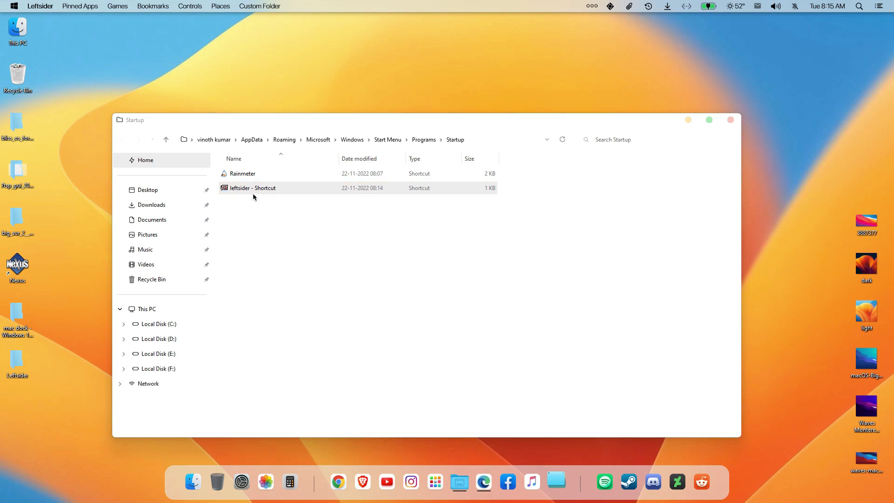
left_click(245, 190)
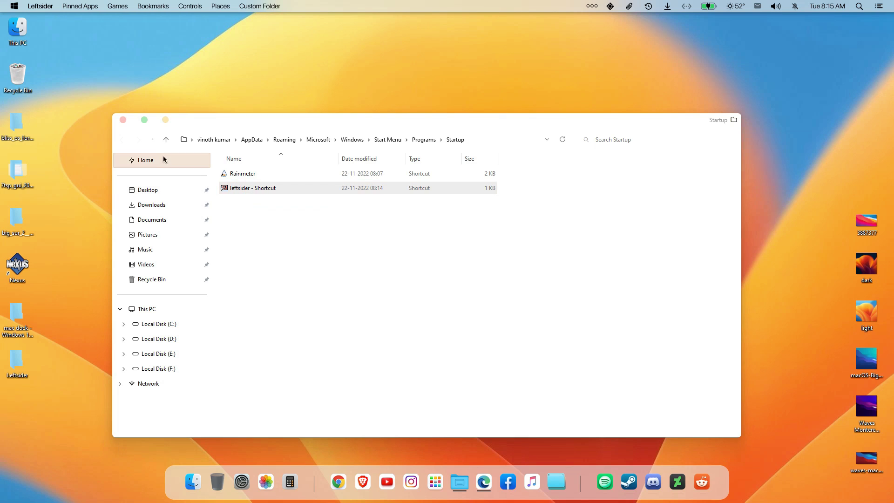
left_click(281, 248)
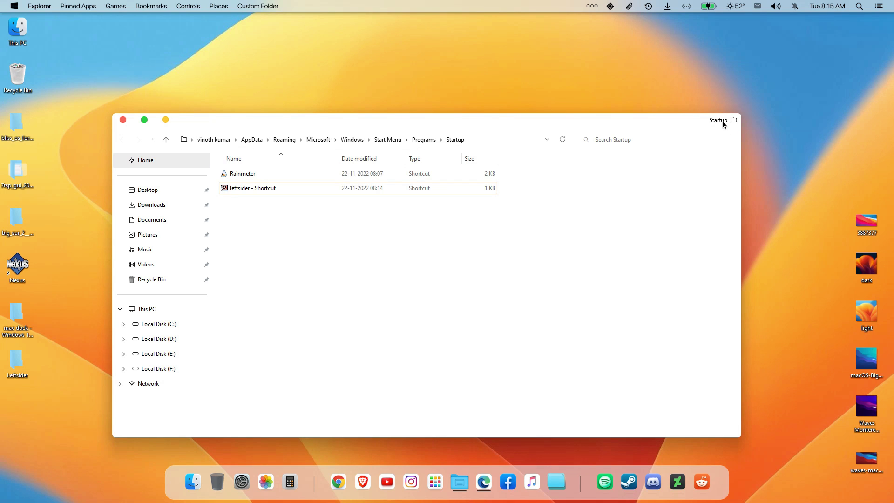
Move the Startup folder window off the desktop archives, extract OldNewExplorer.rar to an OldNewExplorer folder on the desktop and close the archive
left_click_drag(189, 123, 184, 187)
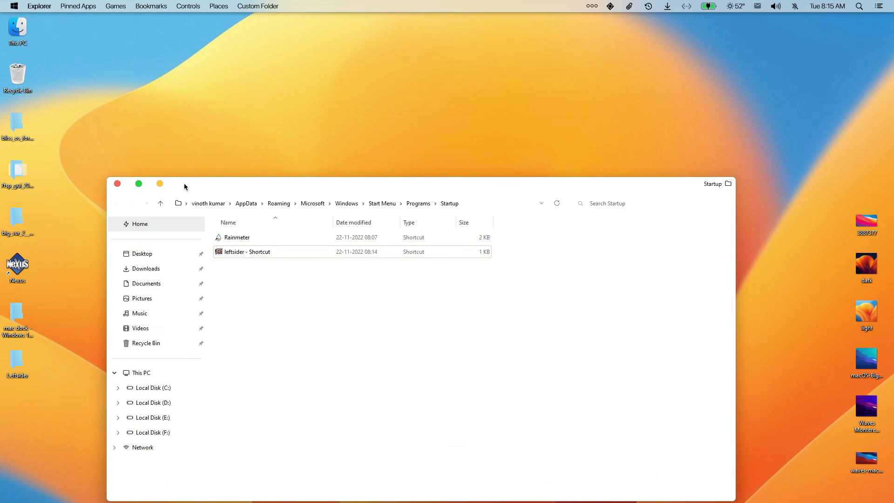
left_click_drag(365, 186, 376, 315)
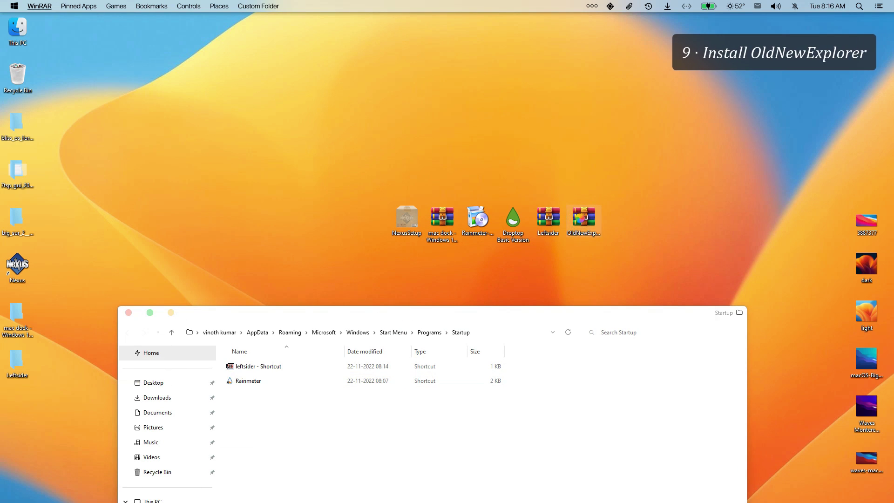
double_click(583, 218)
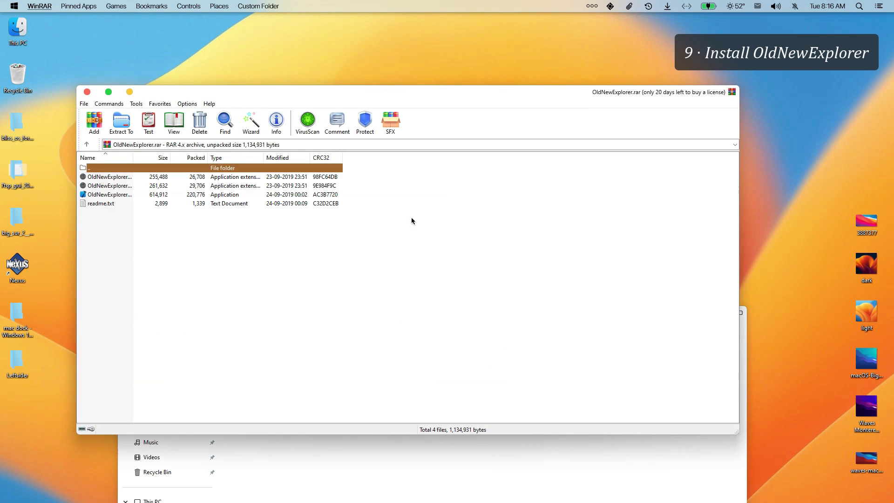
left_click(121, 122)
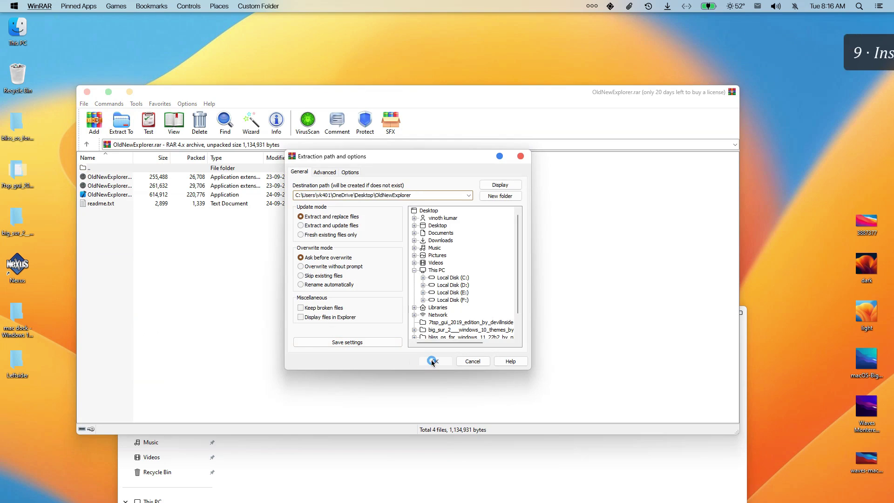
left_click(432, 362)
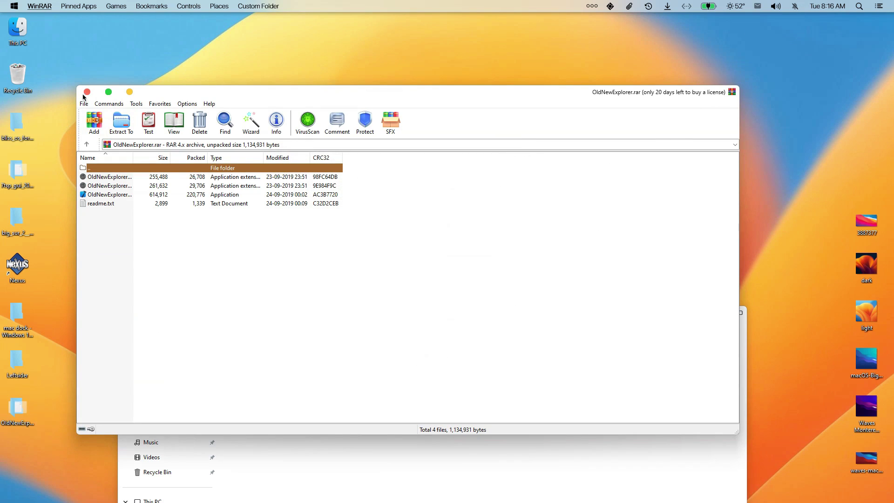
left_click(87, 92)
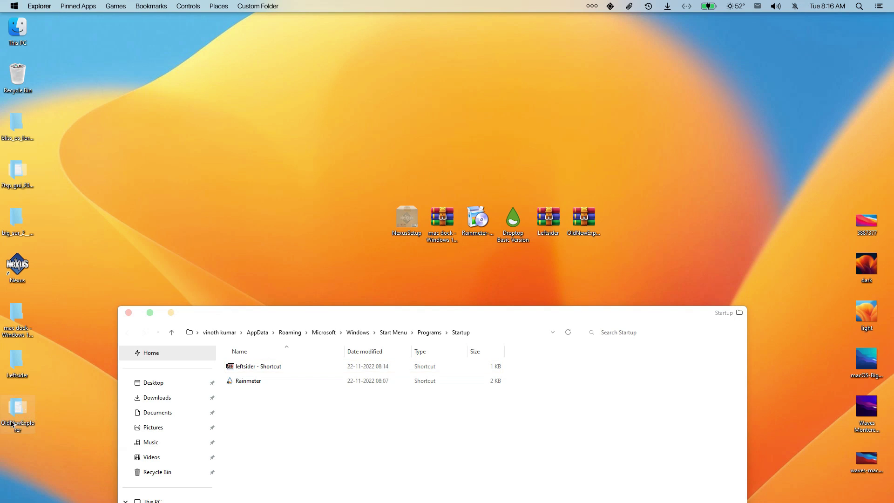
Move the OldNewExplorer folder from the desktop into the root of Local Disk (C:)
right_click(15, 420)
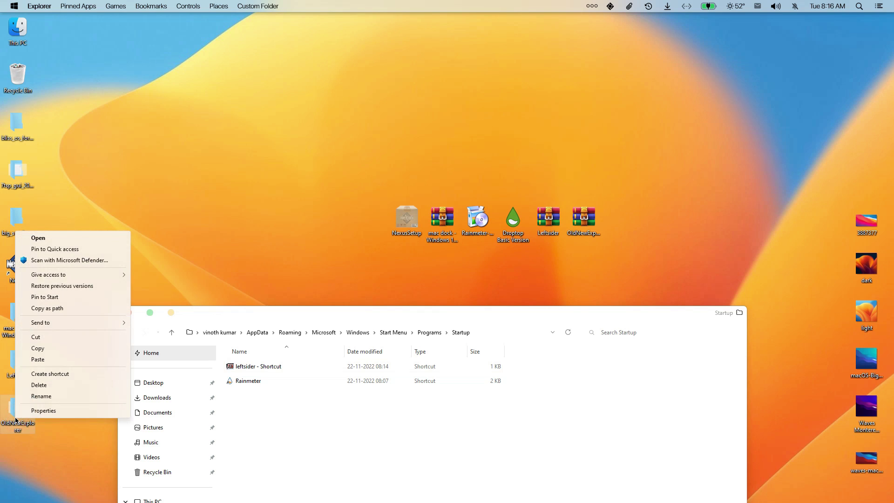
left_click(42, 340)
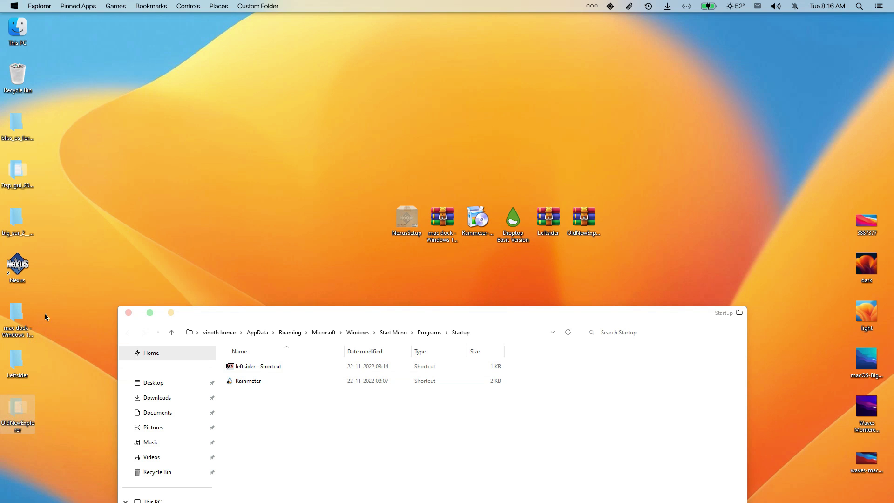
double_click(28, 34)
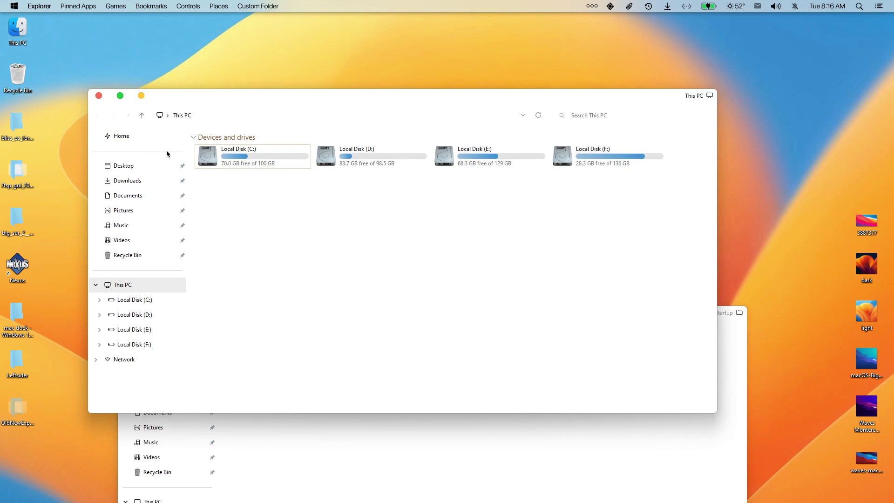
double_click(224, 160)
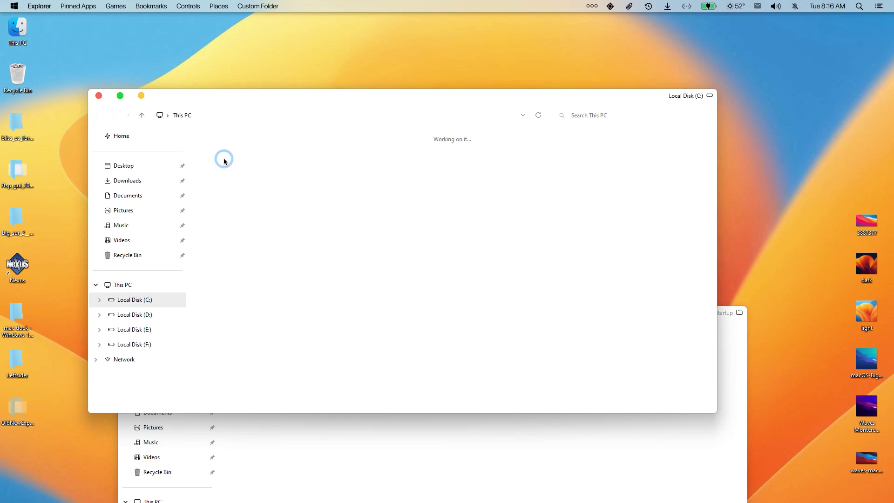
right_click(341, 226)
left_click(364, 280)
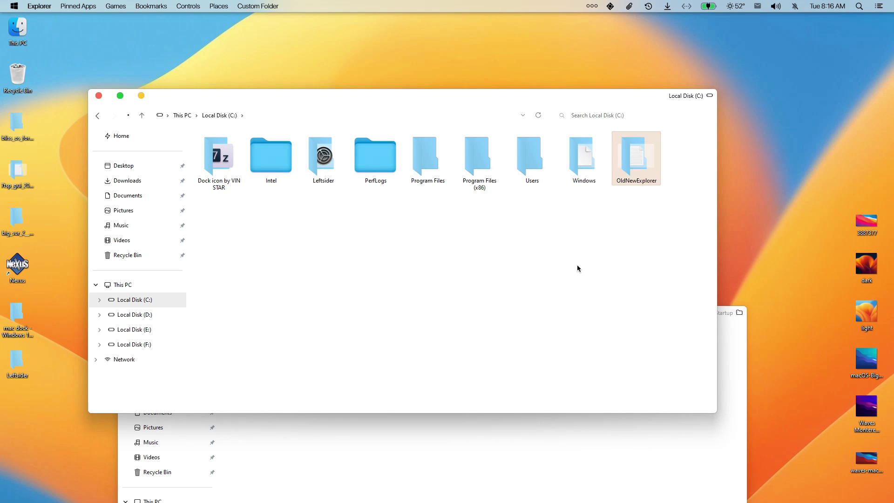
Launch OldNewExplorerCfg from C:\OldNewExplorer and enable the command bar instead of Ribbon, with navigation bar glass and alternate navigation buttons off
double_click(654, 155)
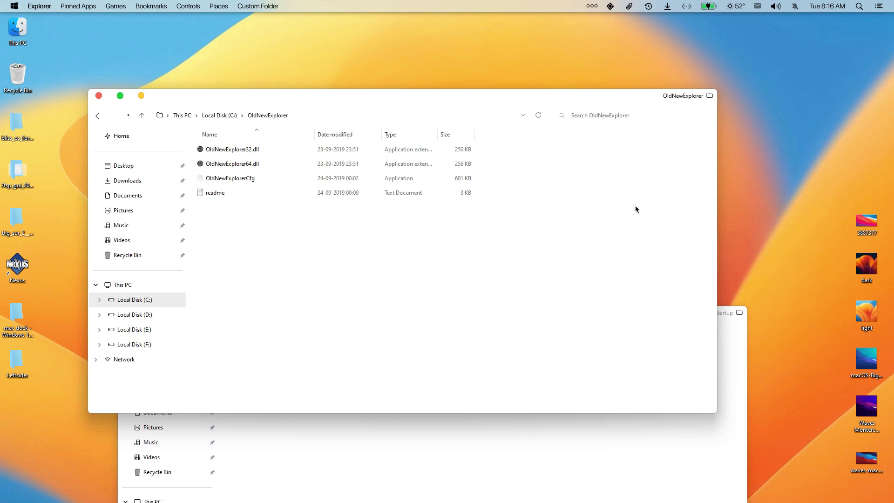
double_click(225, 180)
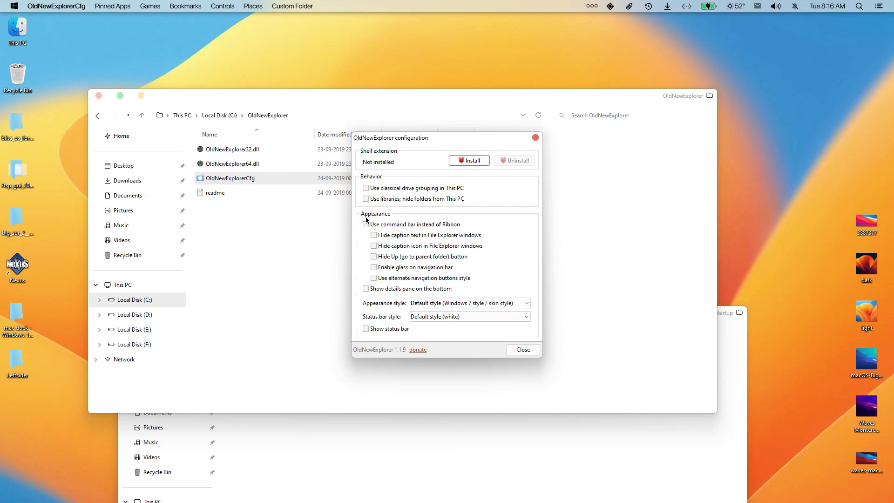
left_click(366, 225)
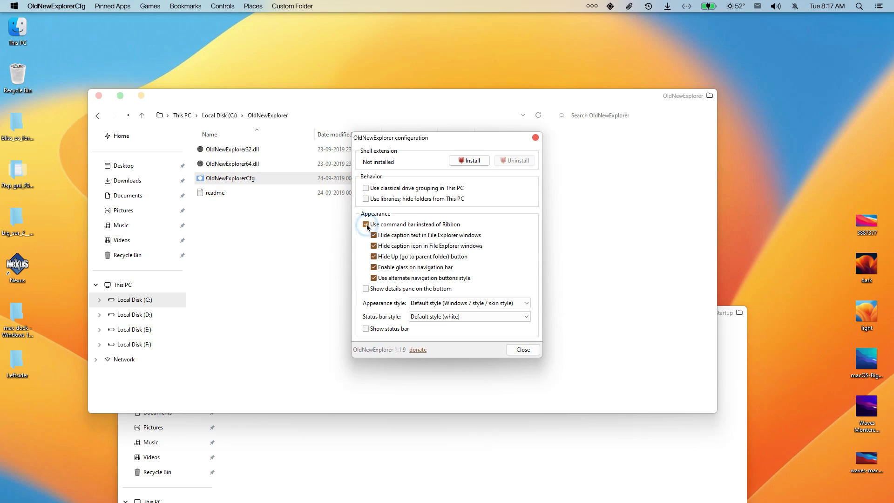
left_click(375, 268)
left_click(375, 278)
Install the OldNewExplorer shell extension, then close its configuration dialog and both open folder windows
left_click(467, 161)
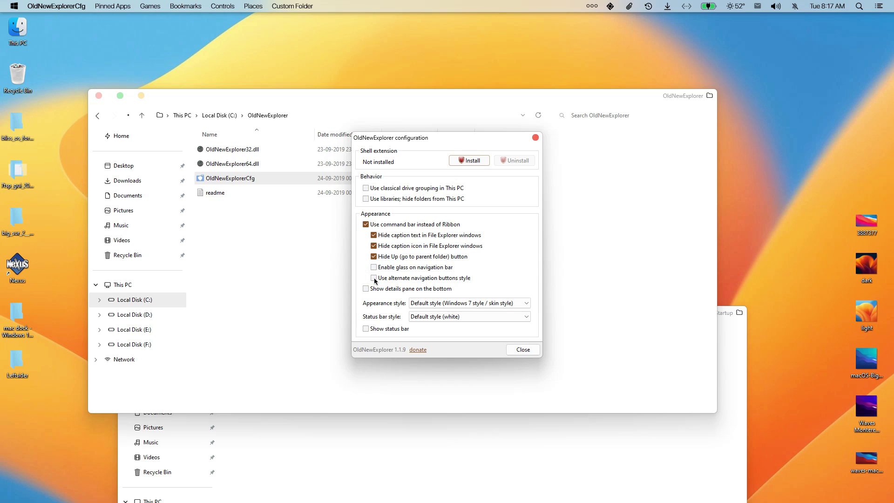
left_click(461, 162)
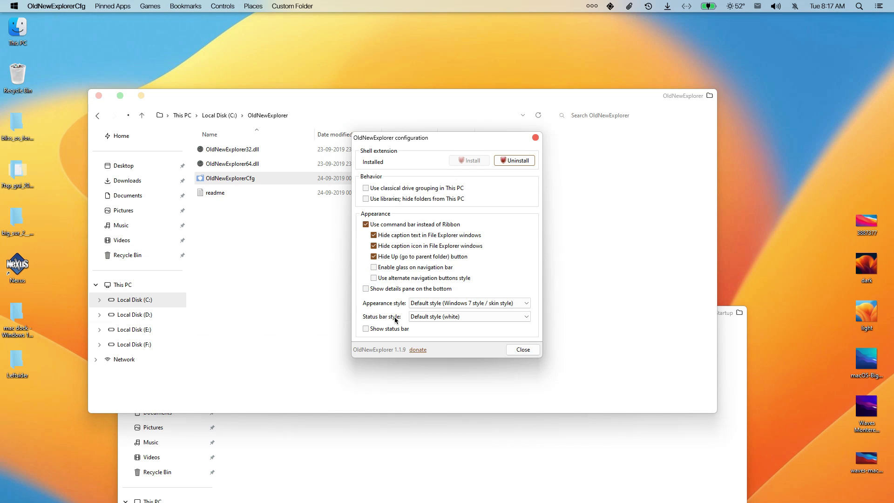
left_click(522, 349)
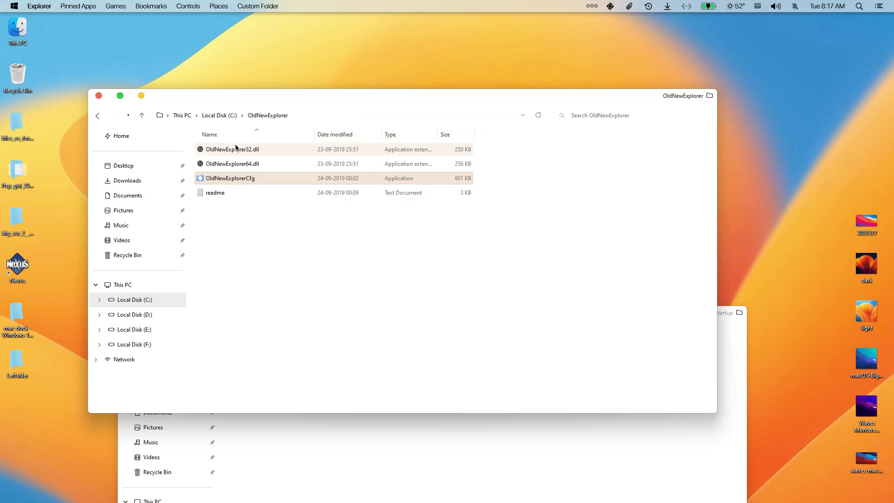
left_click(99, 95)
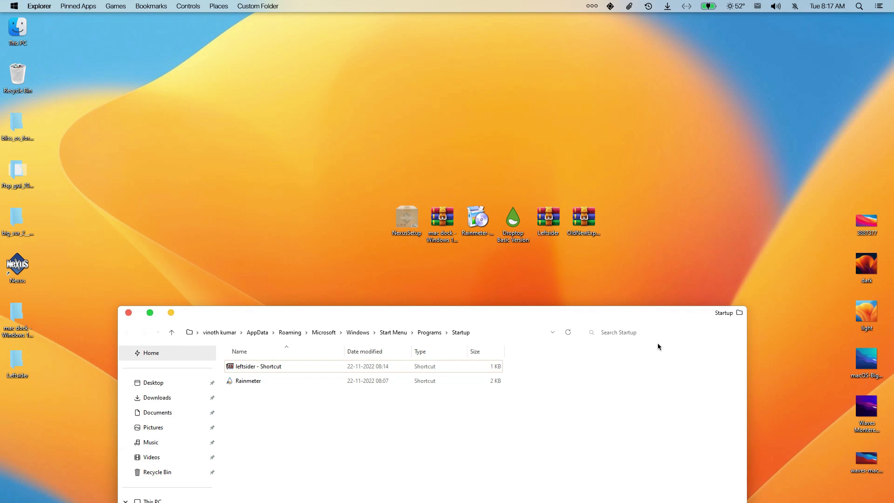
left_click(129, 313)
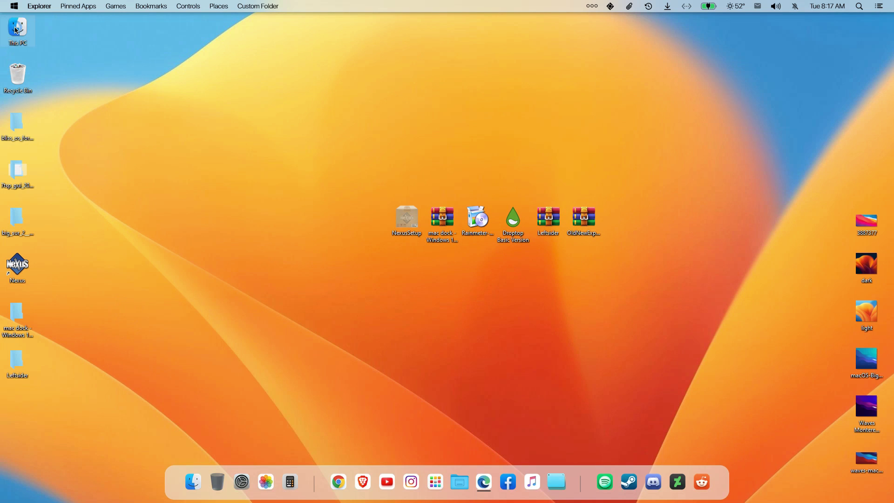
Check the restyled Explorer window in This PC, Local Disk (C:) and Home, and close it
double_click(15, 29)
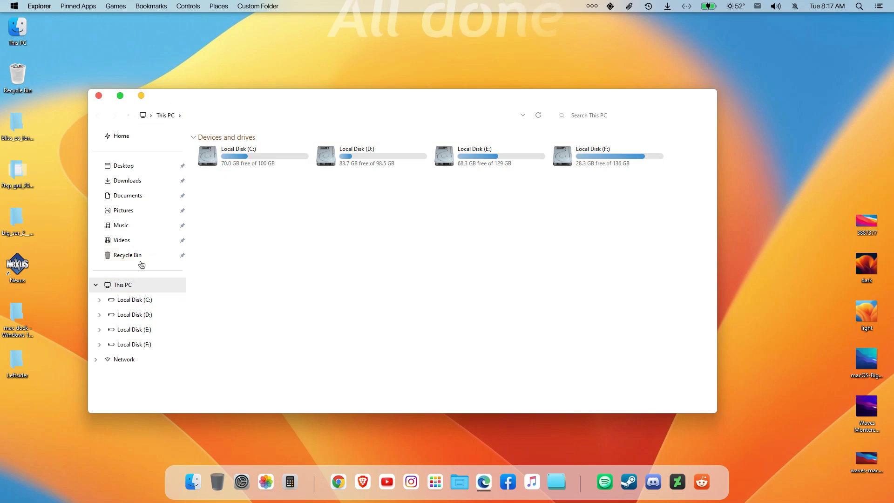
double_click(224, 153)
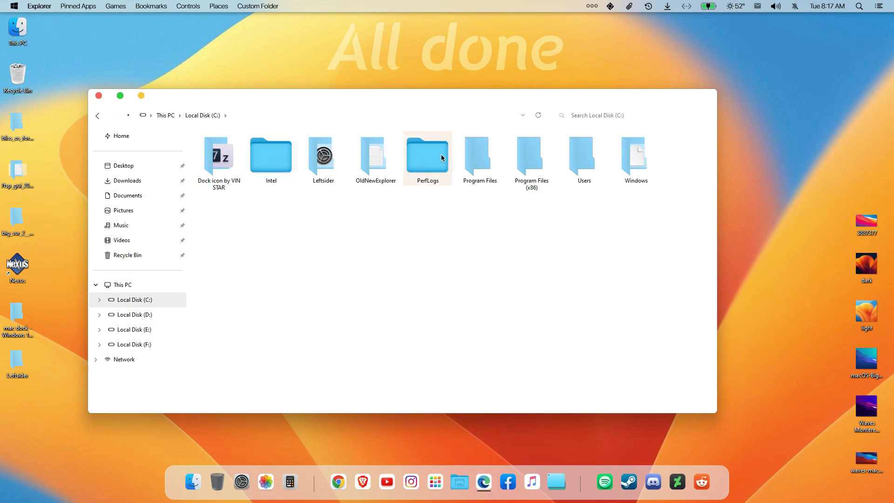
left_click(144, 142)
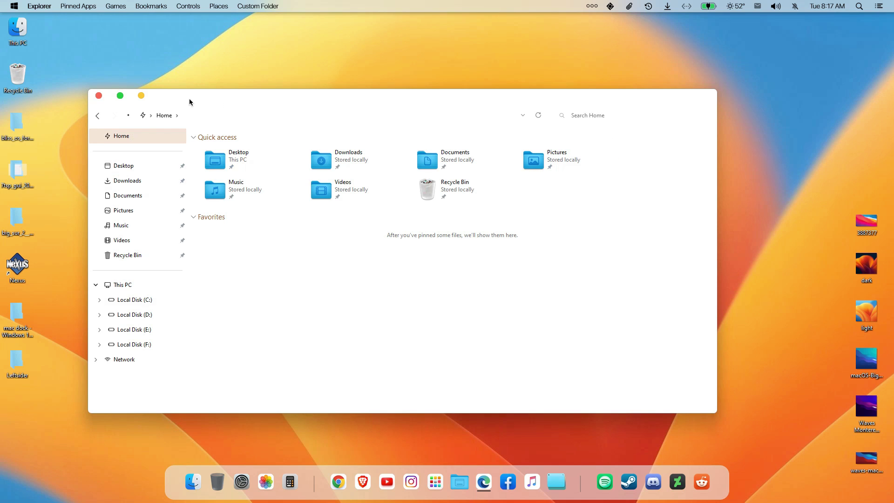
left_click(97, 96)
Hide all desktop icons
right_click(97, 96)
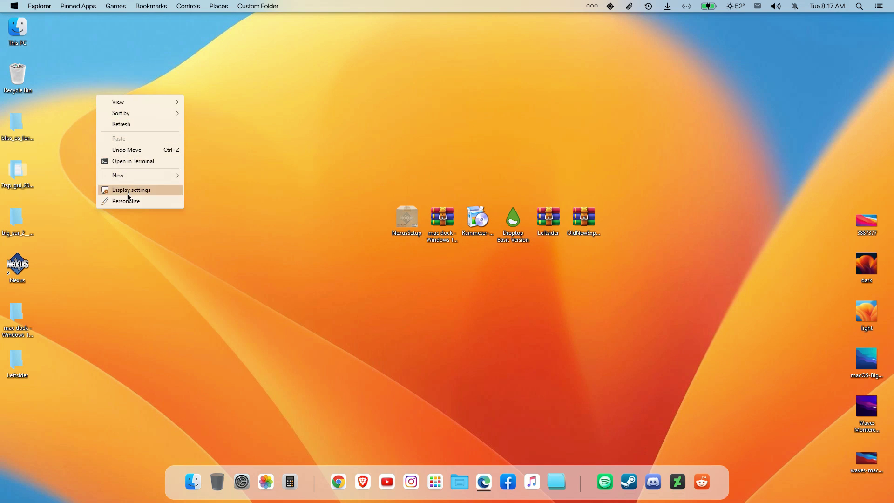
mouse_move(159, 101)
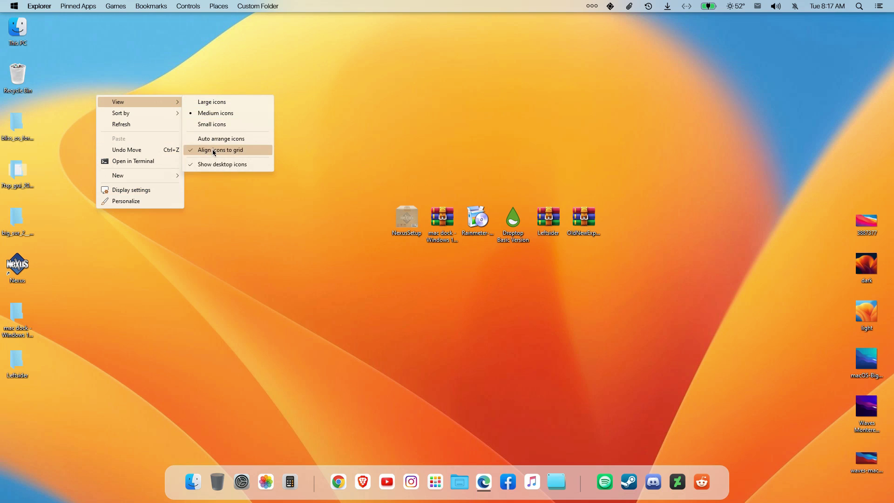
left_click(213, 165)
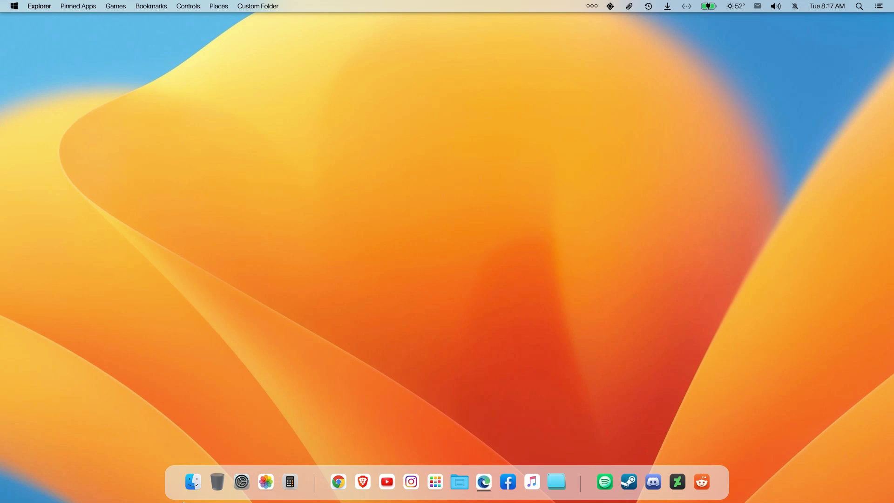
left_click(561, 486)
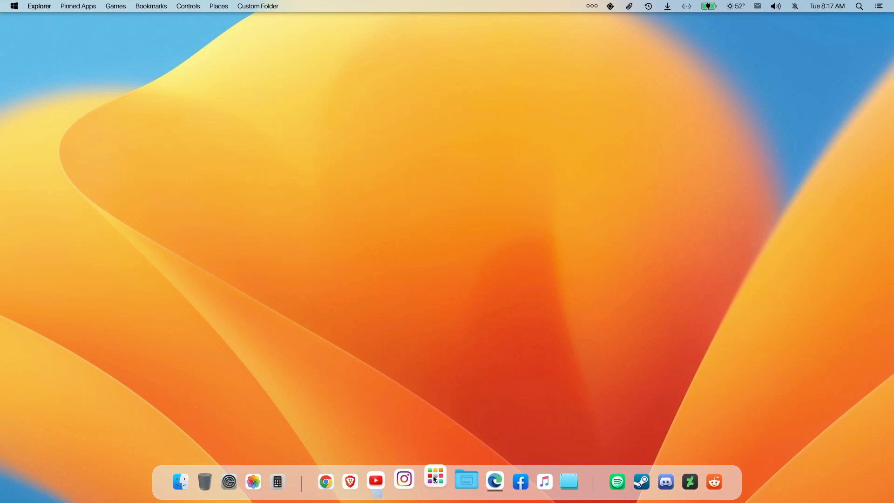
left_click(435, 478)
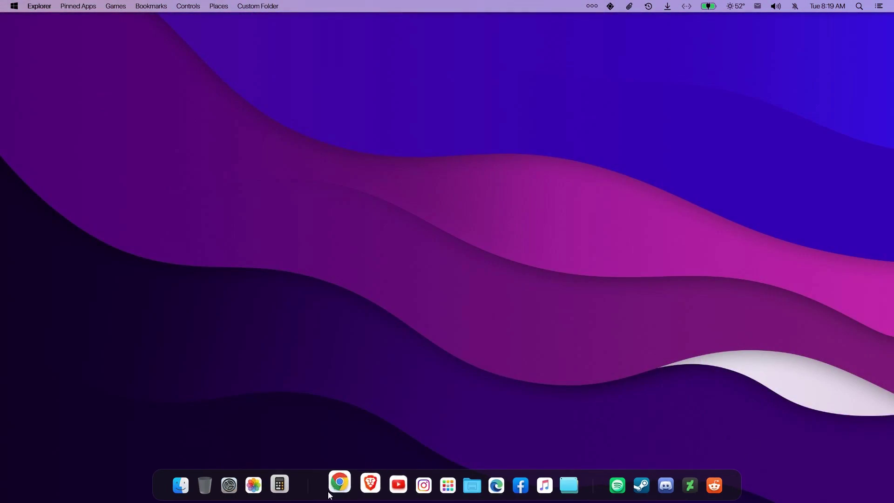
Open Explorer from the dock, check the dark theme on the Home and This PC pages, and close the window
left_click(195, 489)
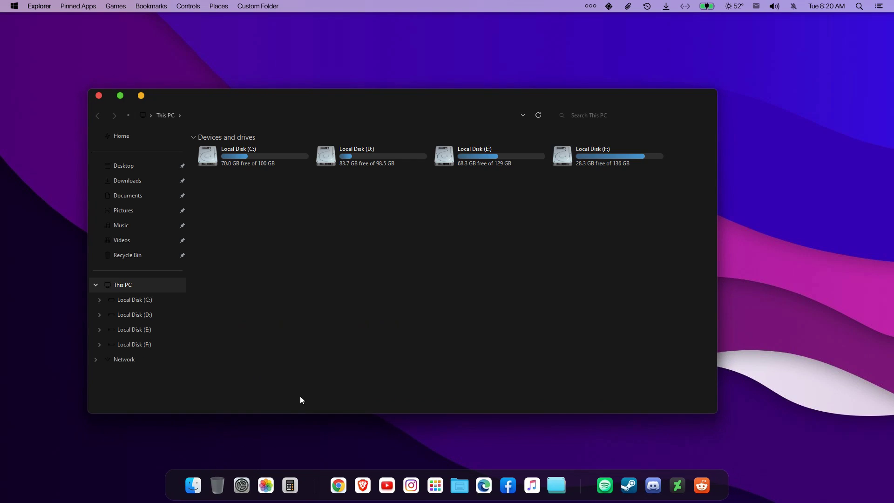
left_click(163, 138)
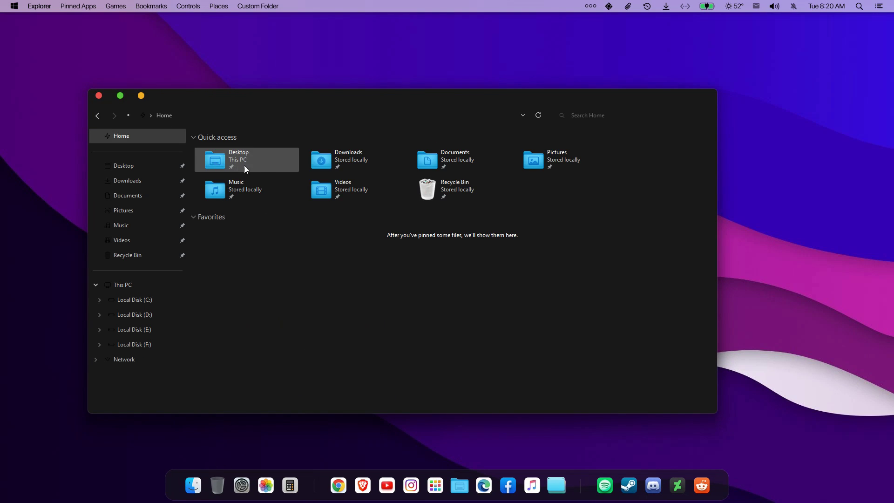
left_click(135, 285)
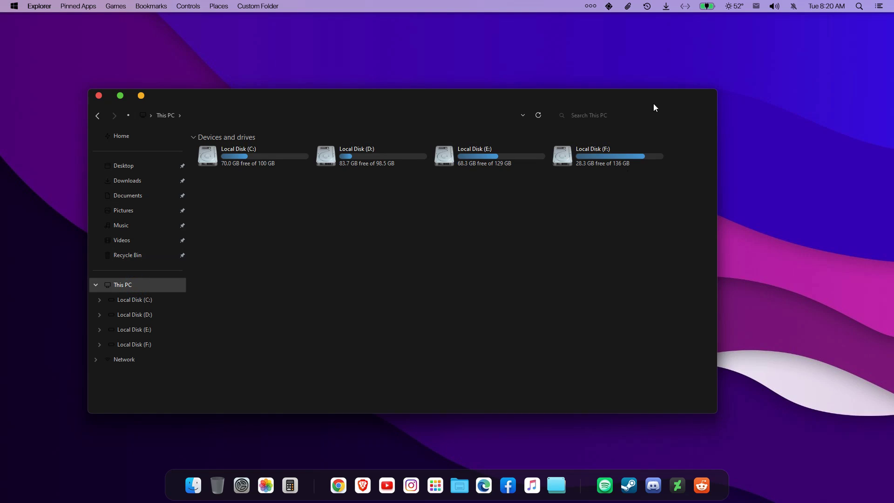
left_click(98, 95)
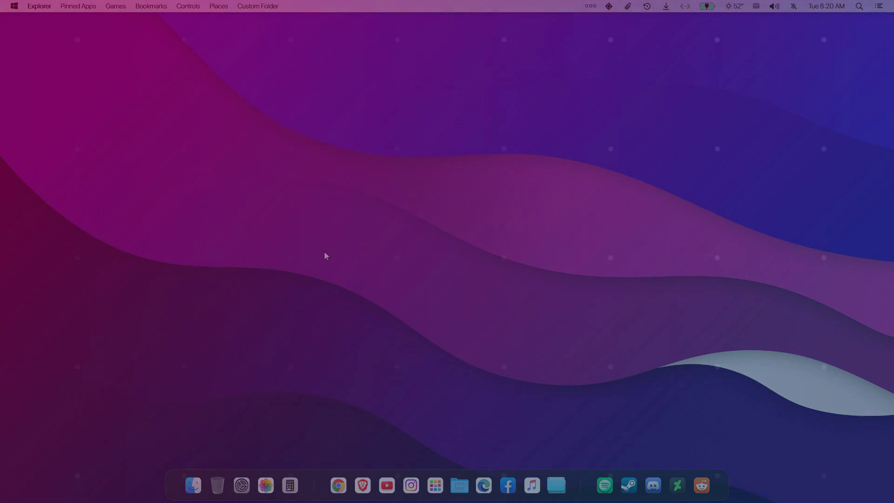